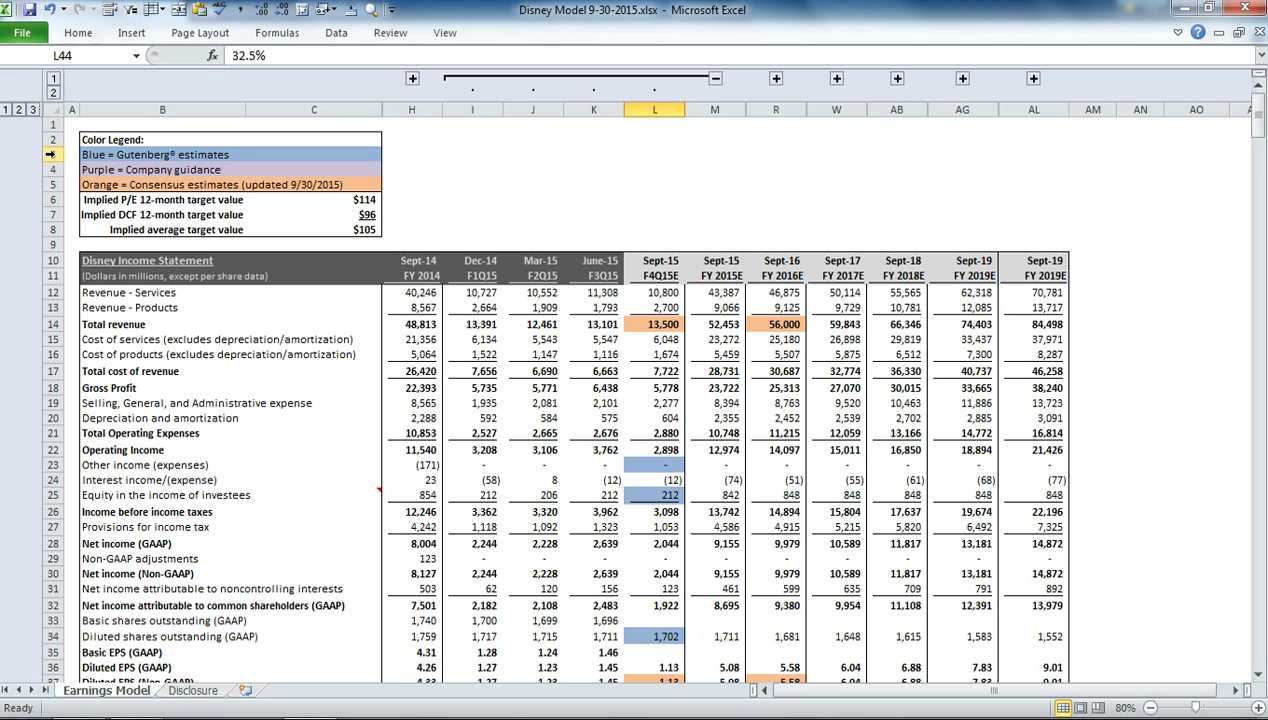
Point out the colour legend: blue Gutenberg estimates, purple company guidance, orange consensus estimates.
drag(56, 156, 52, 185)
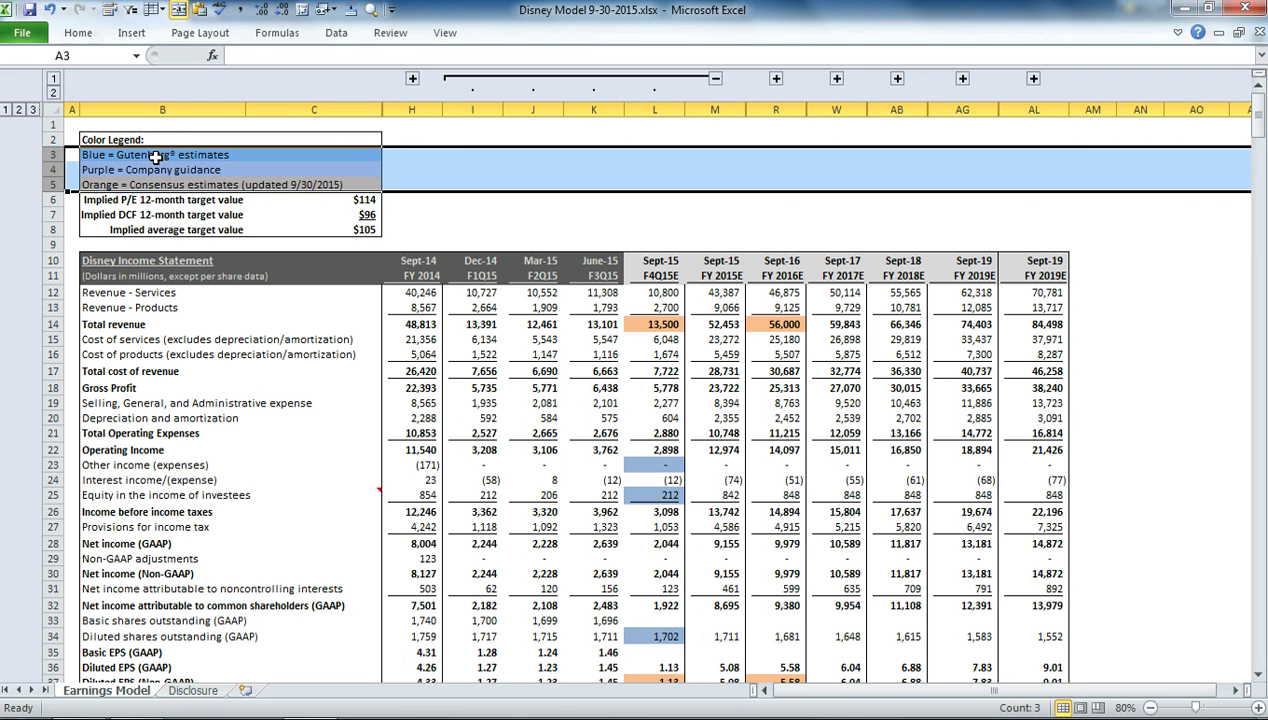
click(160, 160)
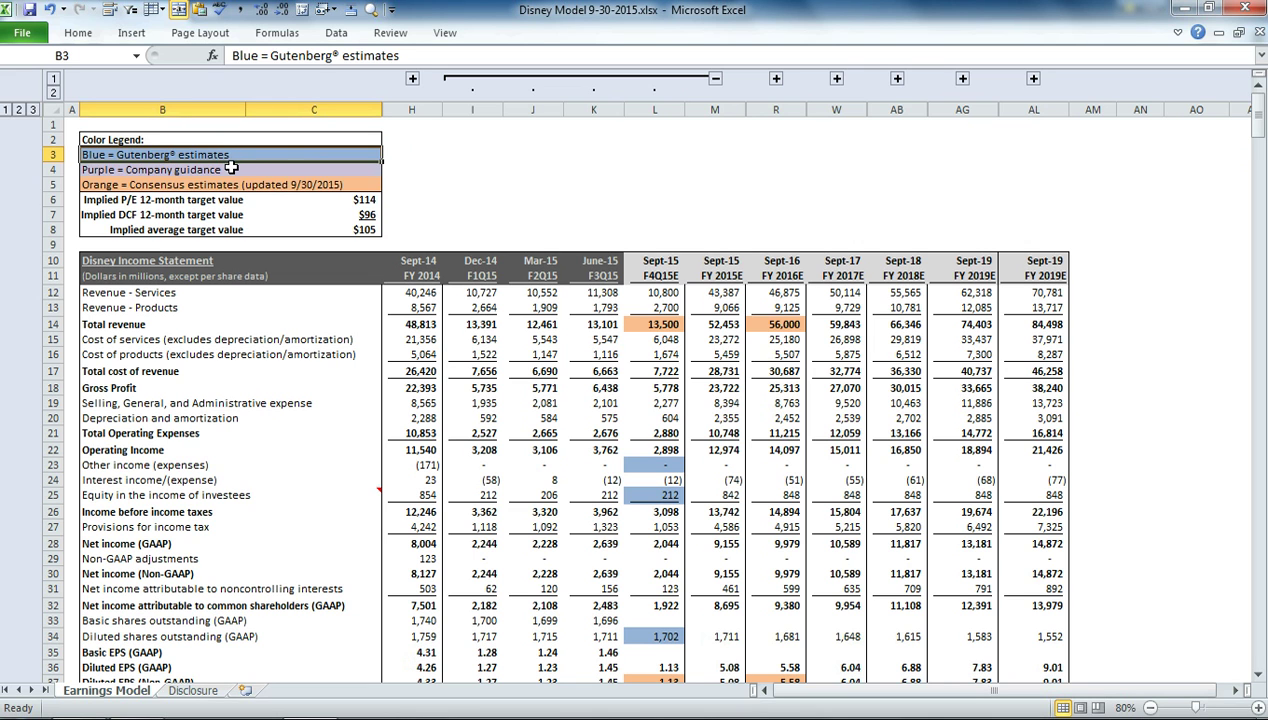
click(231, 169)
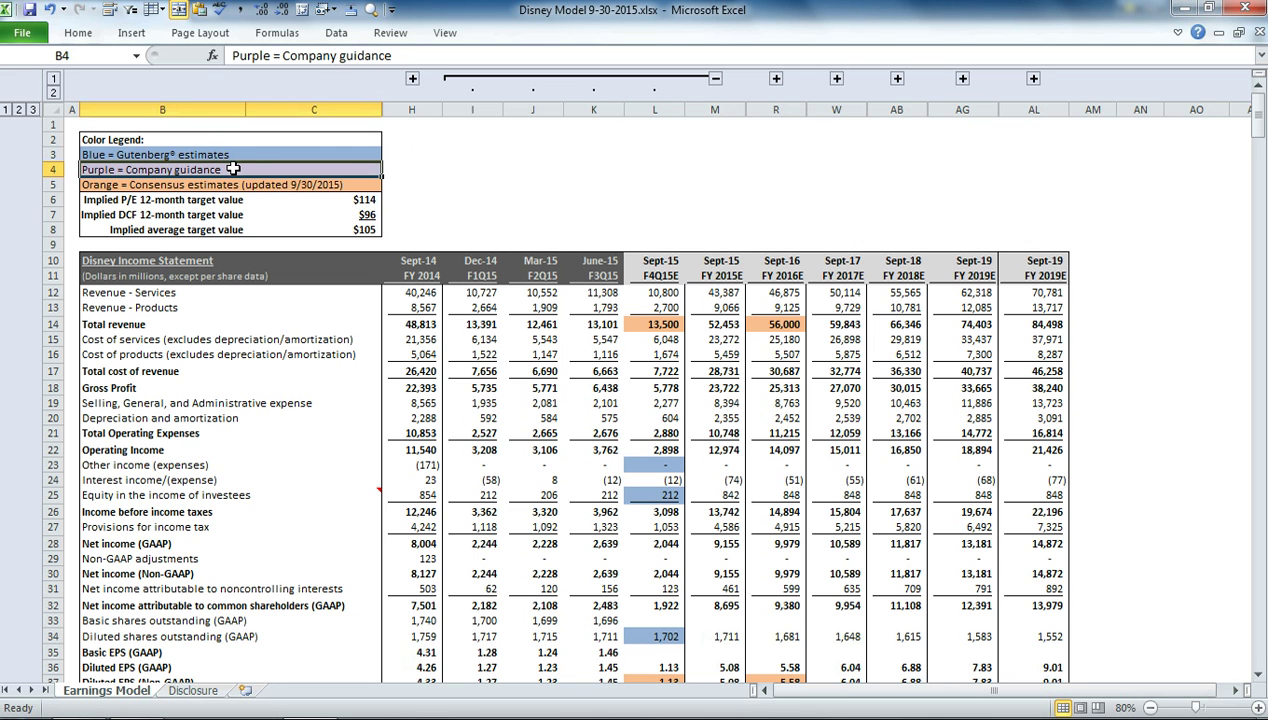
click(229, 184)
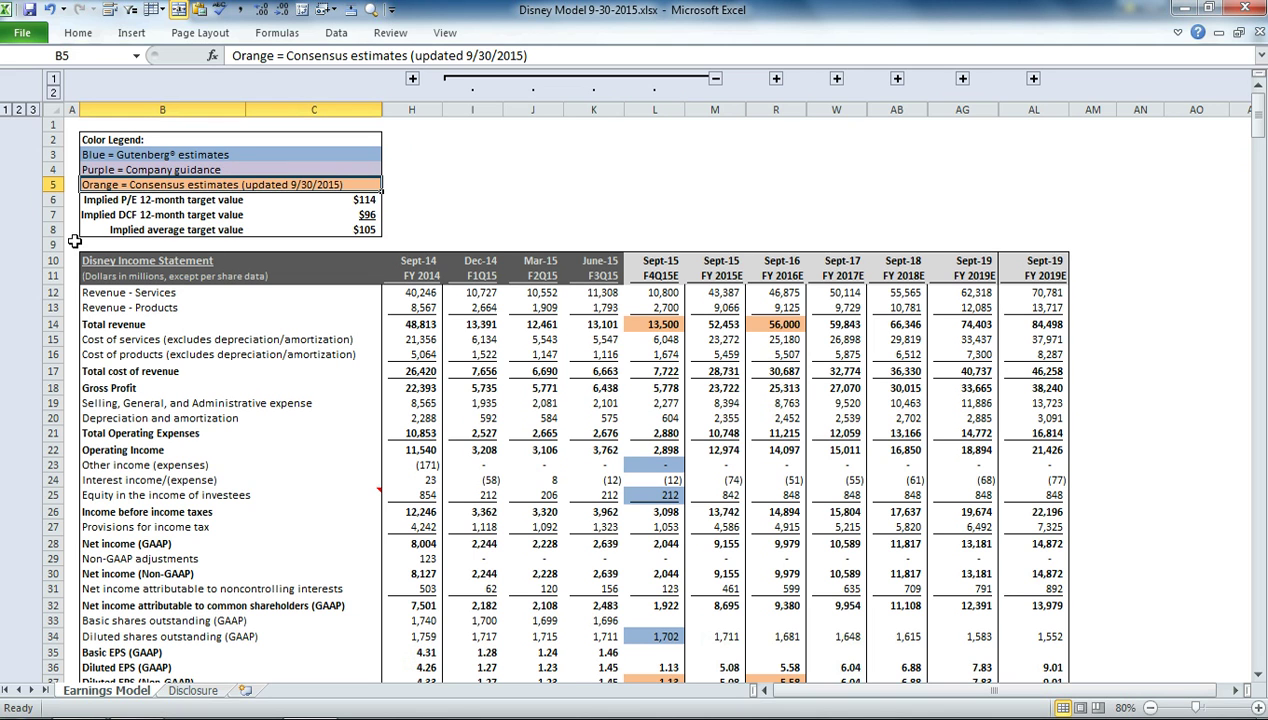
Review the P/E, DCF and average implied target value formulas without changing them.
drag(52, 201, 52, 231)
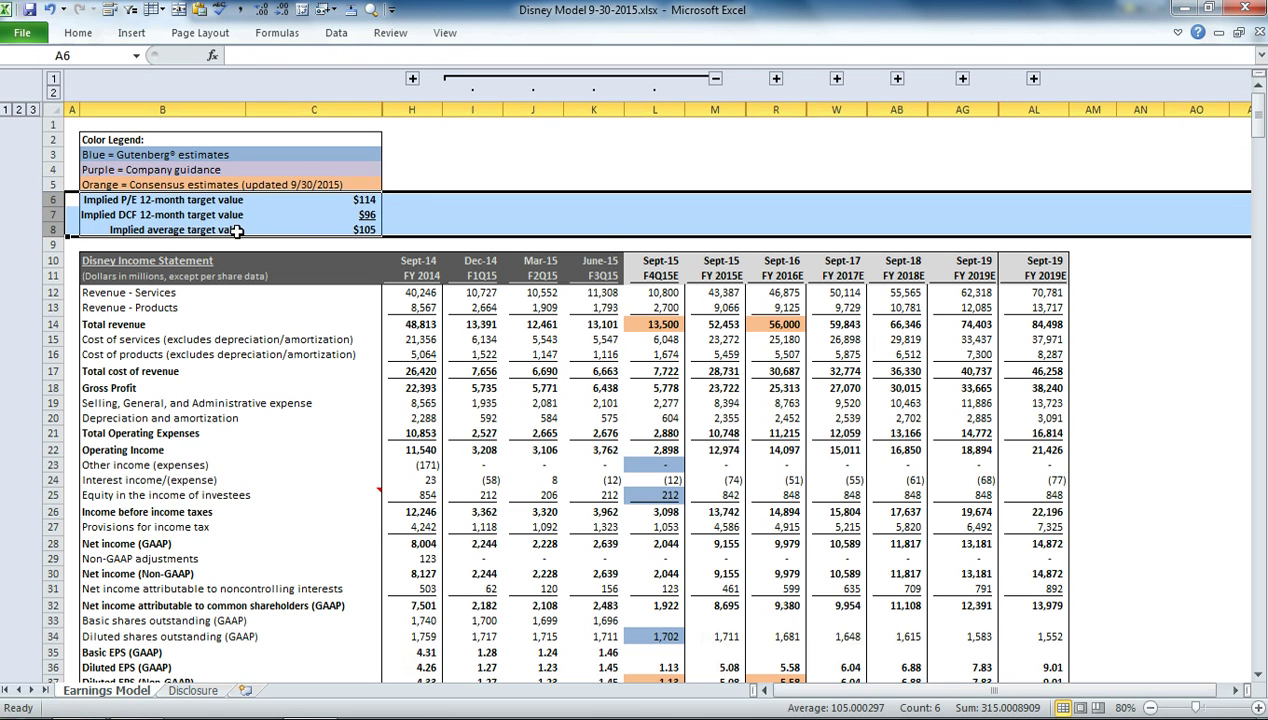
click(316, 200)
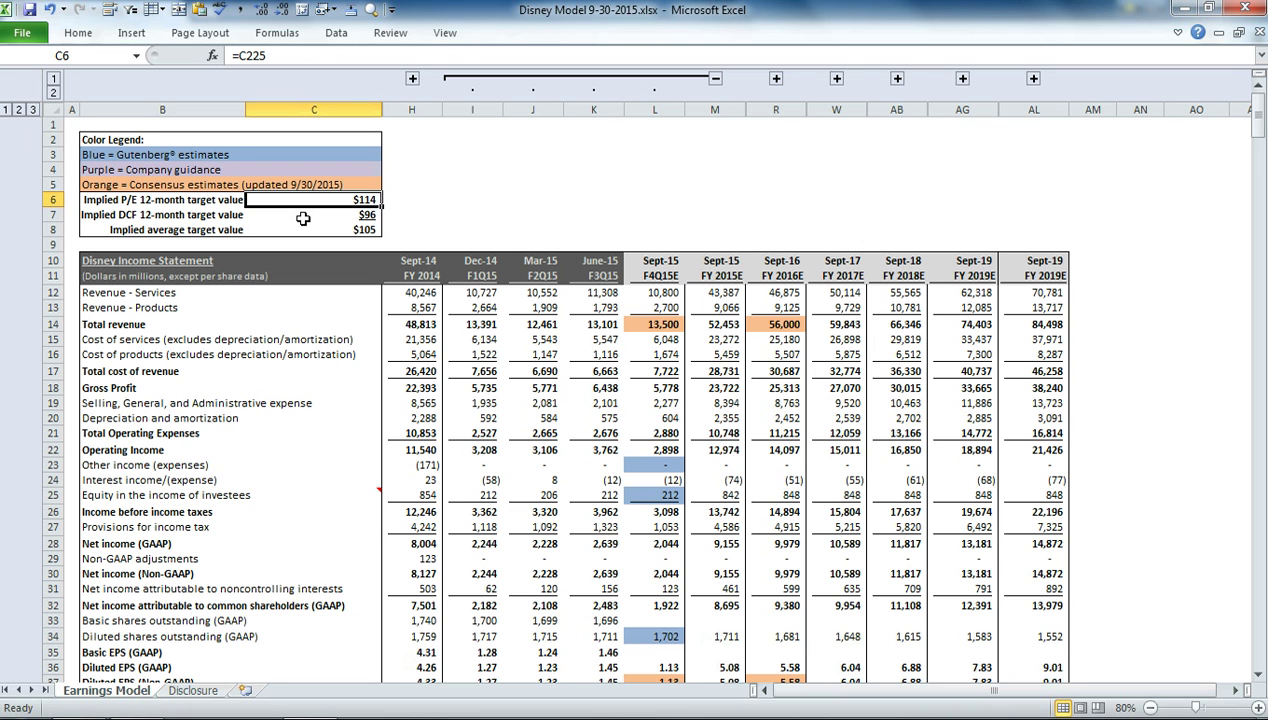
click(306, 215)
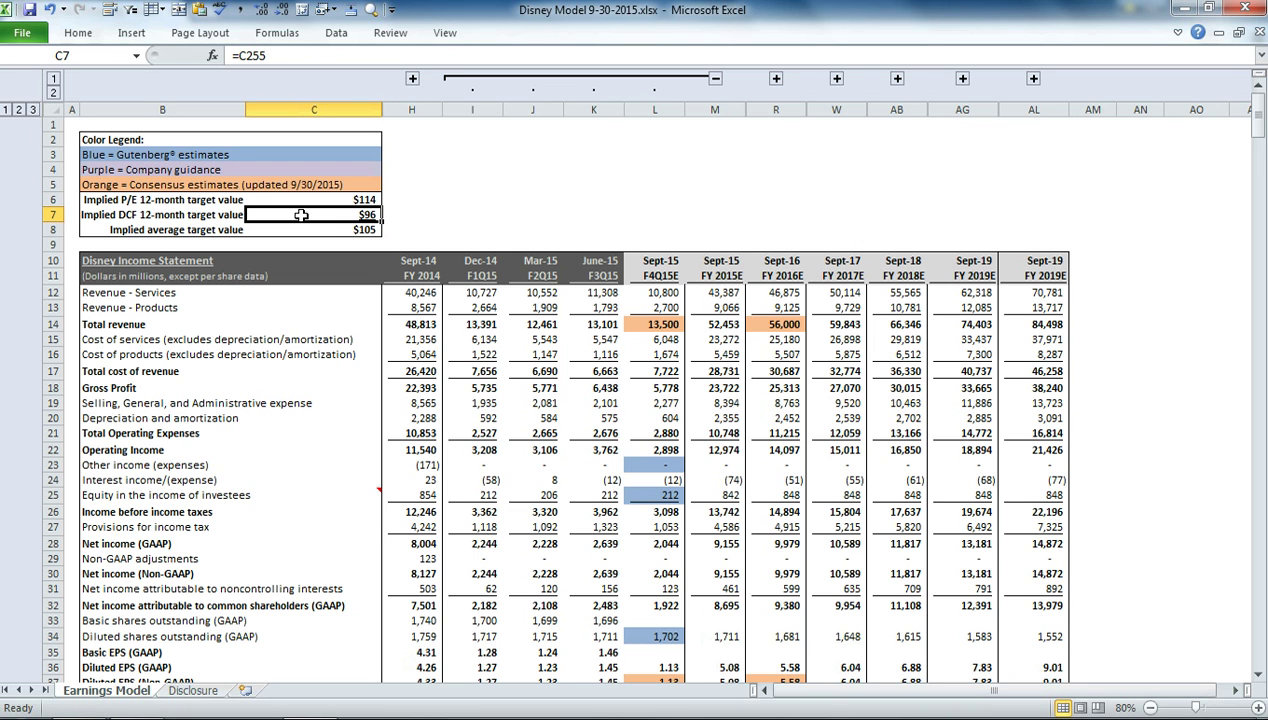
click(310, 229)
key(F2)
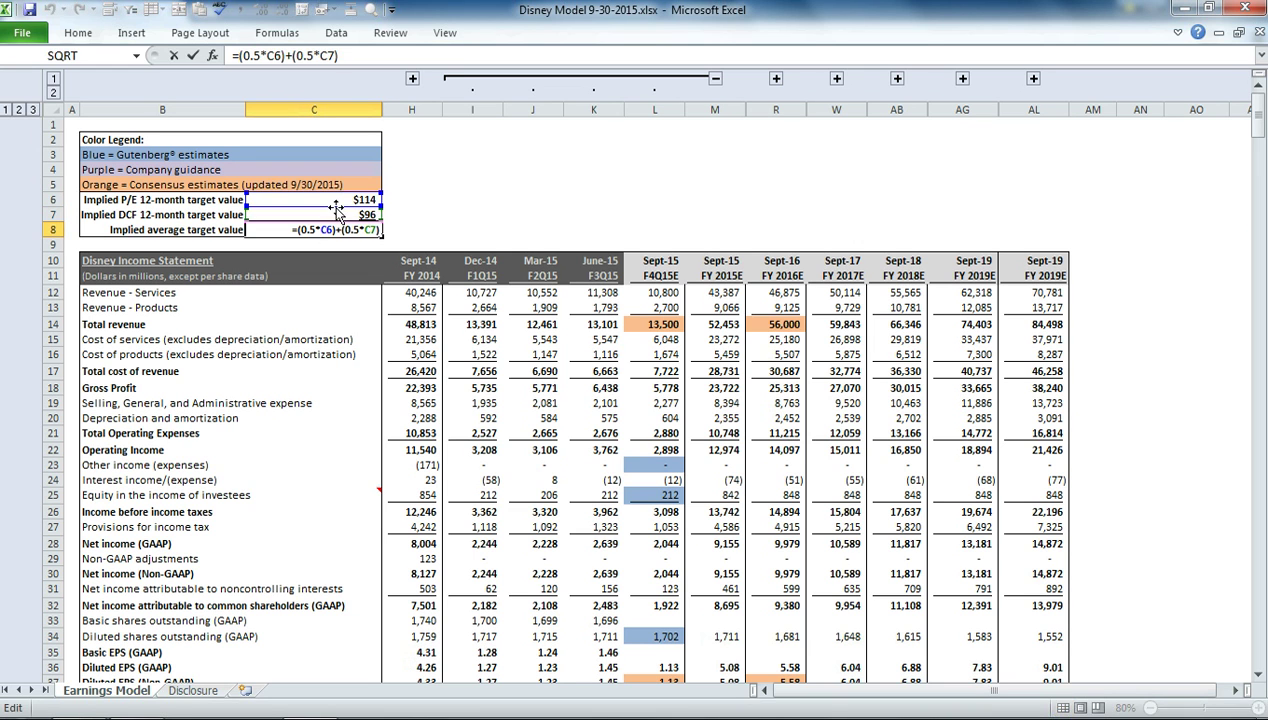
click(438, 231)
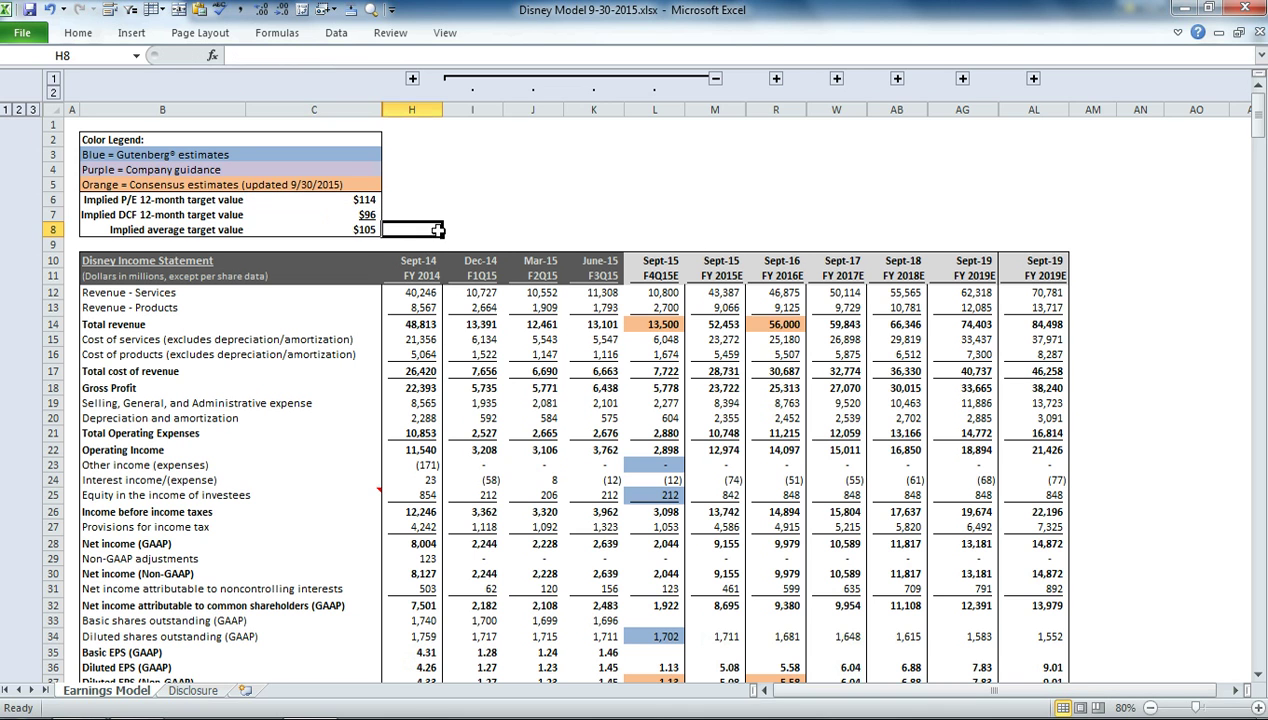
Select the income statement rows and mark the start of the segment data section.
scroll(290, 272, down, 1)
click(72, 216)
drag(48, 216, 78, 637)
scroll(120, 538, down, 3)
scroll(120, 538, down, 2)
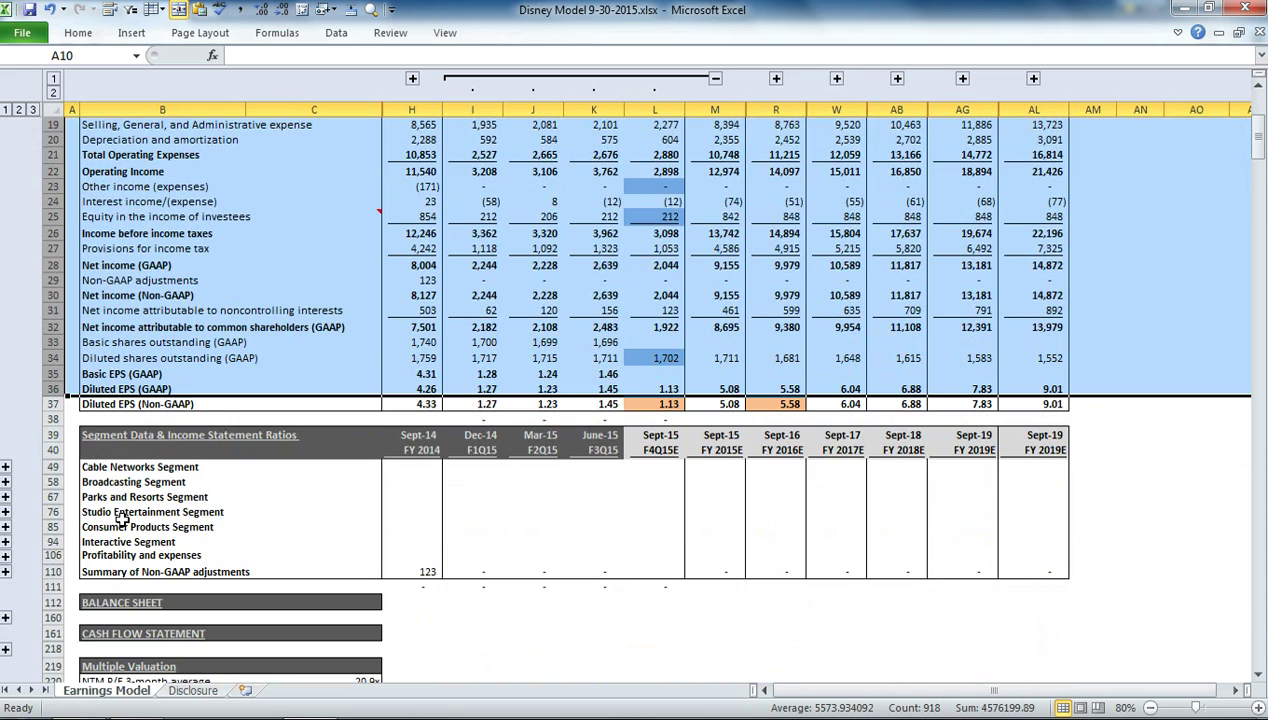
click(76, 432)
scroll(86, 455, down, 3)
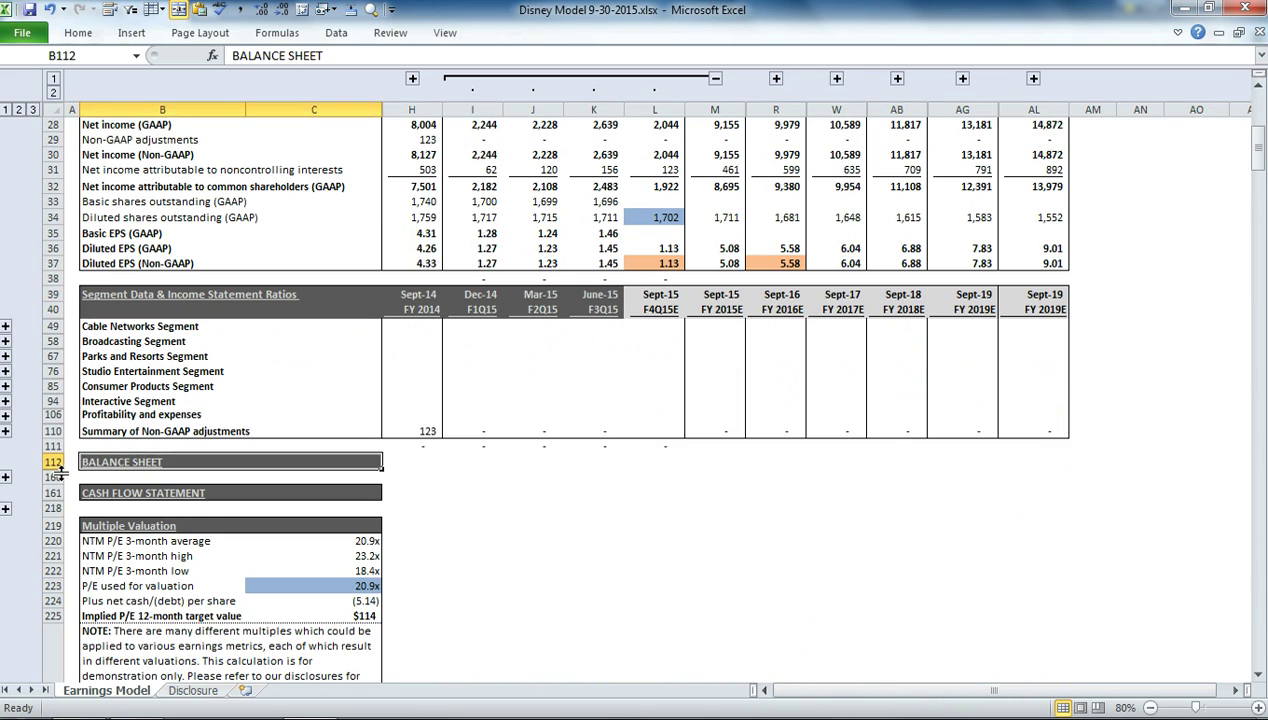
Expand the BALANCE SHEET and CASH FLOW STATEMENT section rows.
click(90, 462)
click(7, 482)
scroll(125, 370, down, 10)
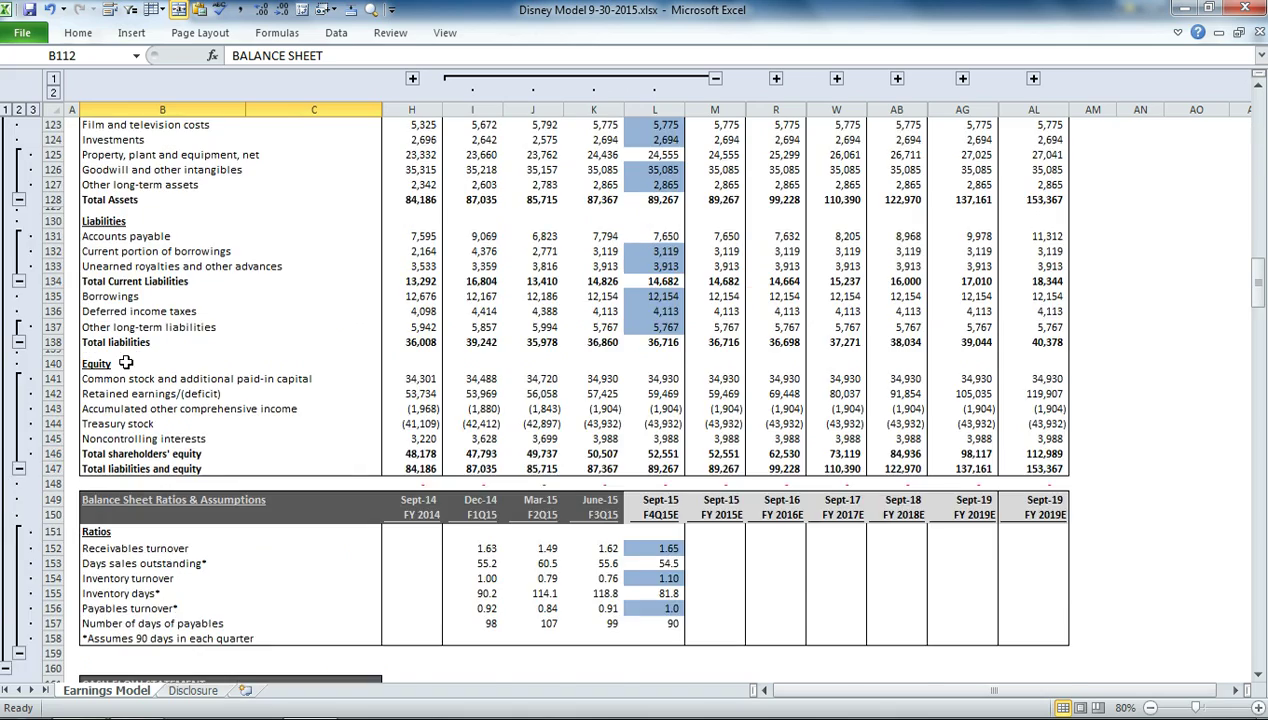
scroll(125, 370, up, 4)
scroll(124, 392, down, 5)
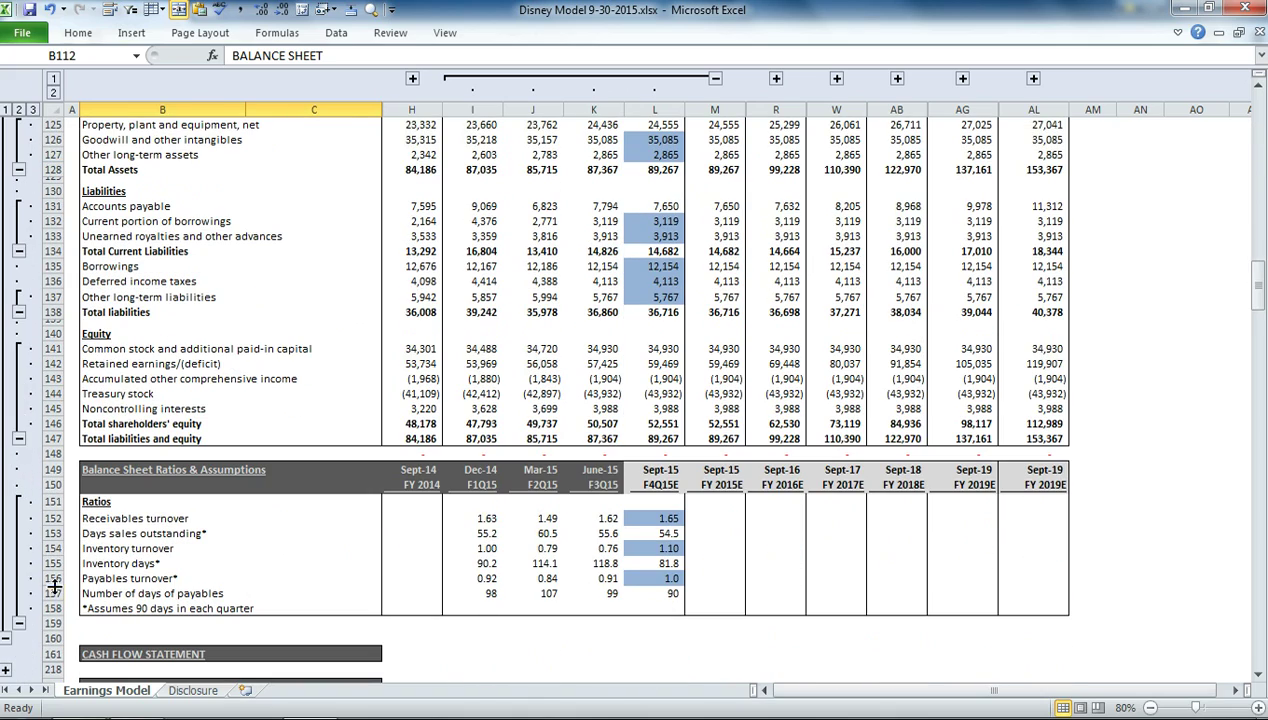
click(5, 669)
scroll(154, 536, down, 4)
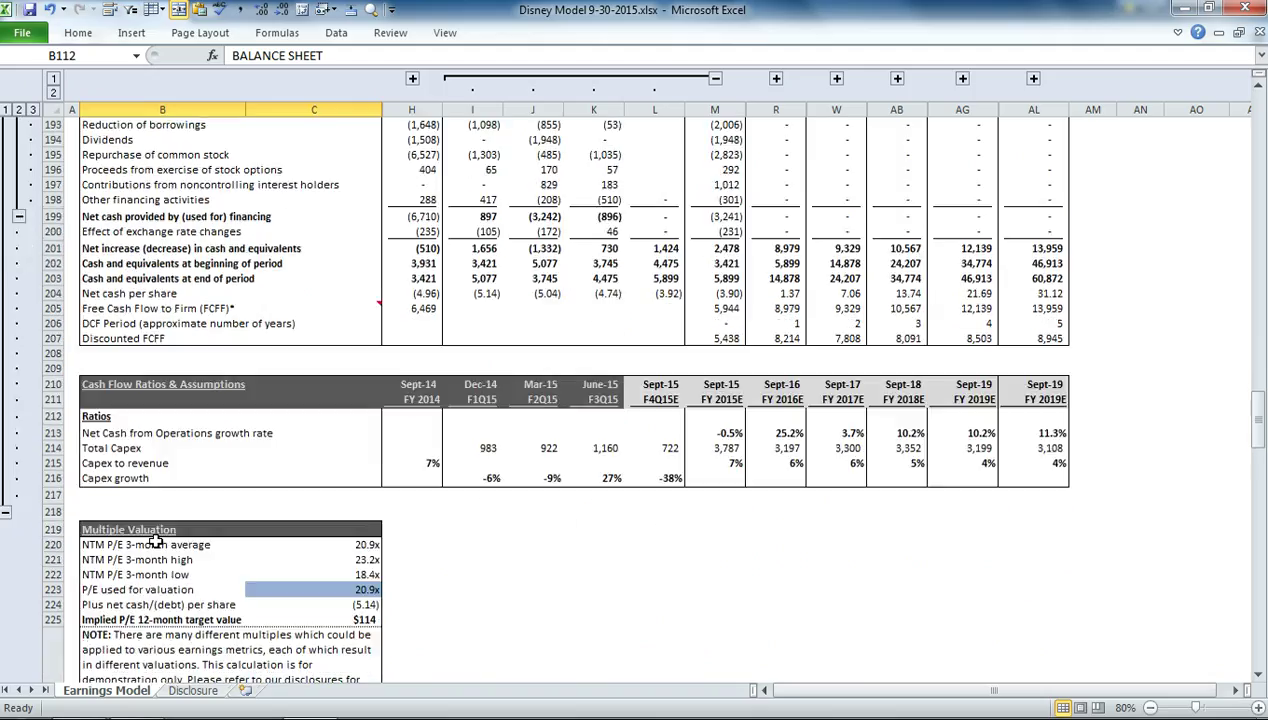
scroll(159, 467, down, 4)
Show the Multiple Valuation and expanded DCF Valuation sections, then collapse everything to summary rows.
click(135, 347)
scroll(172, 400, down, 3)
click(135, 530)
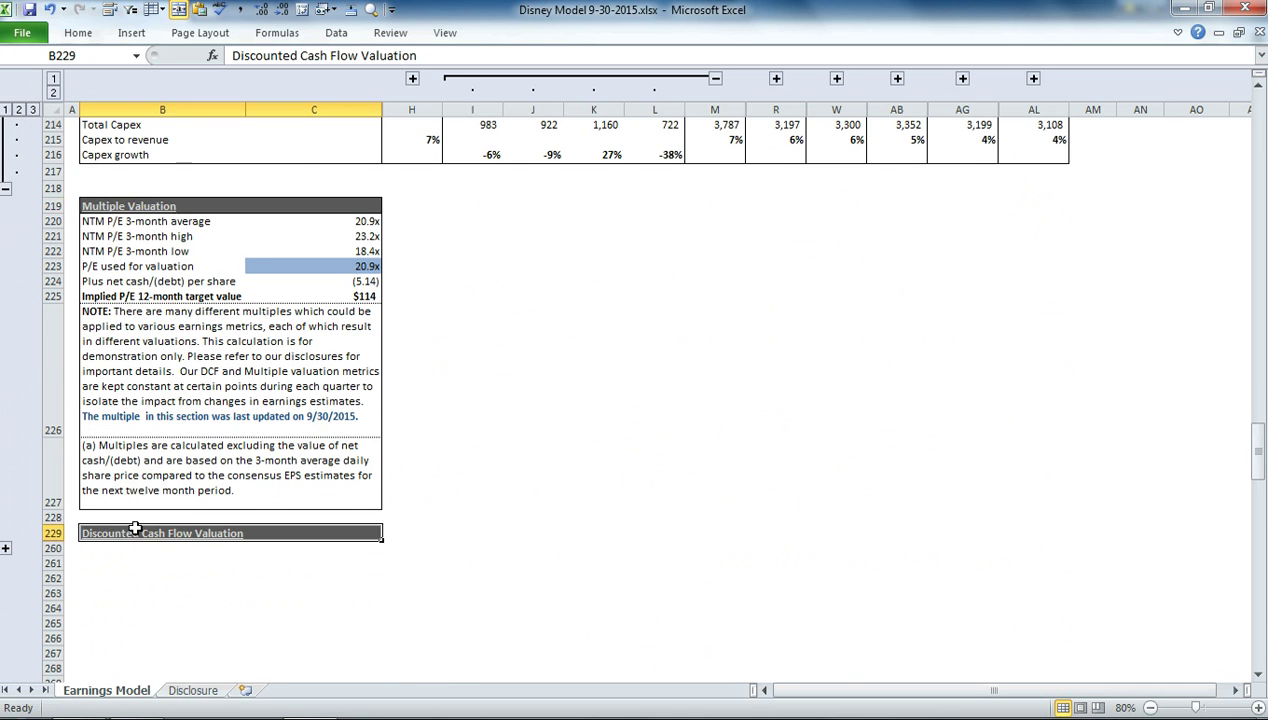
scroll(135, 530, up, 1)
click(6, 598)
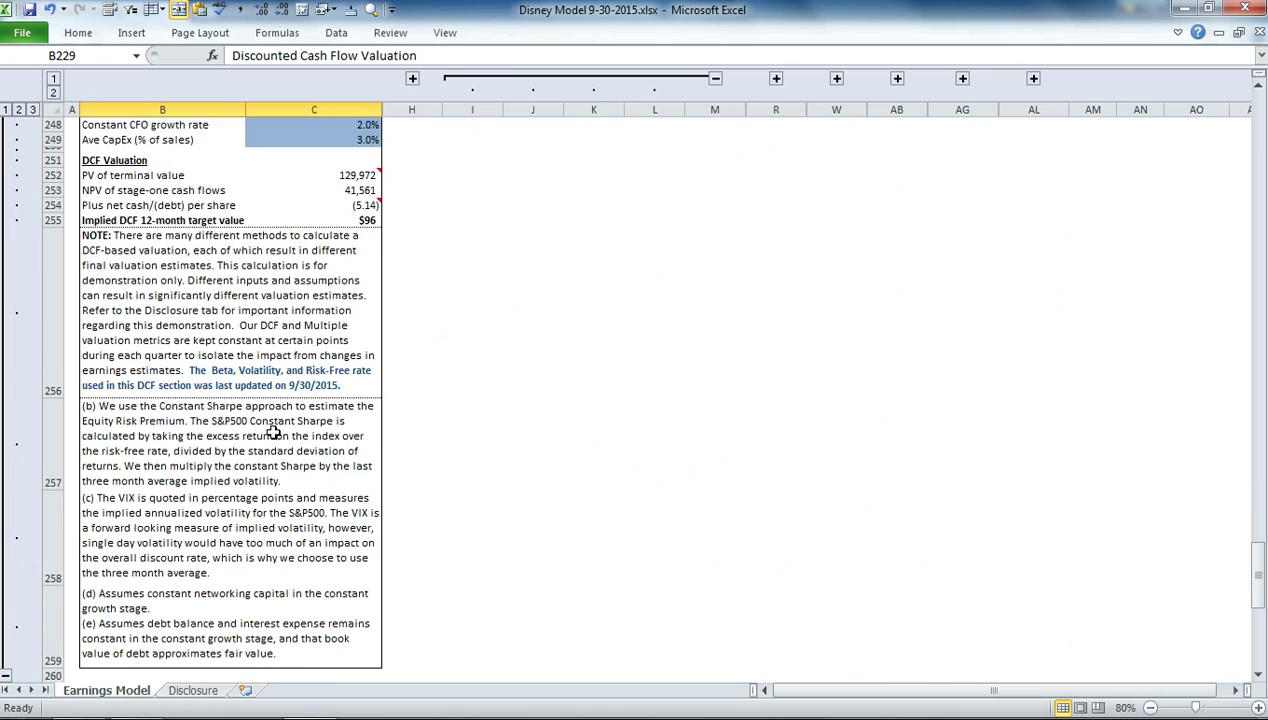
scroll(272, 423, up, 9)
scroll(275, 421, up, 2)
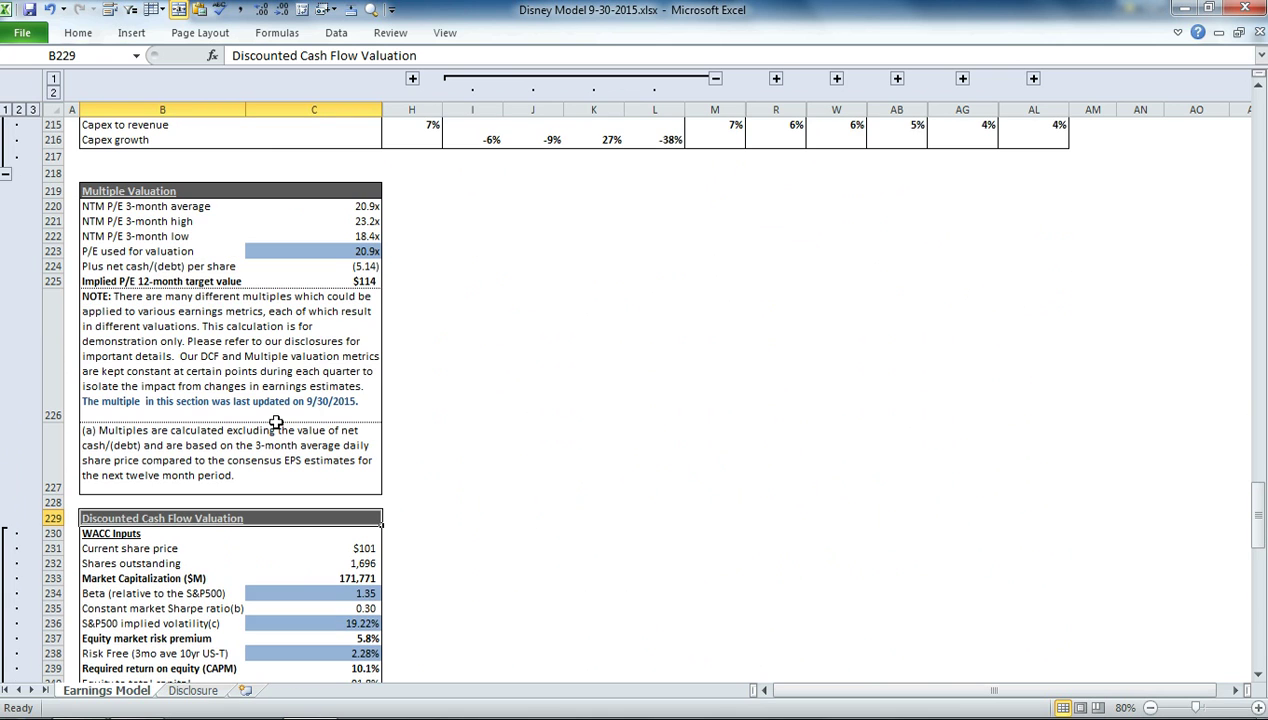
click(19, 109)
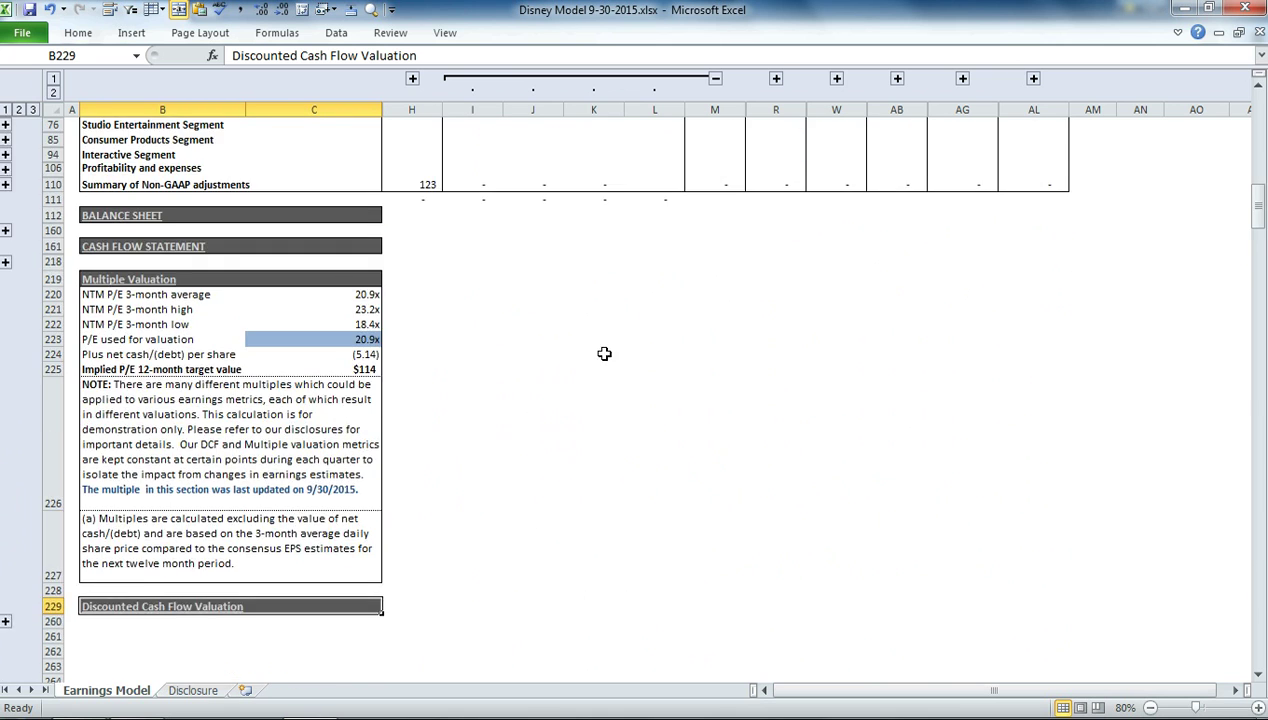
scroll(1249, 172, up, 11)
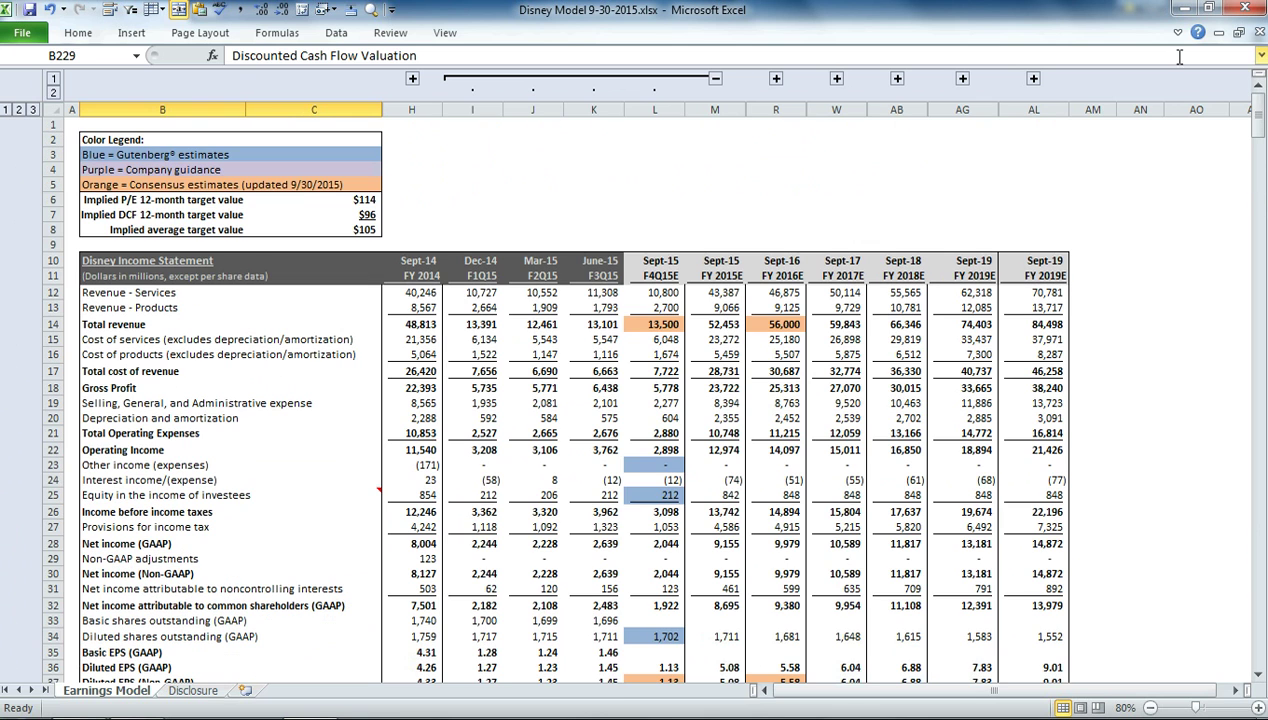
Reveal the FY2014 quarterly columns to check Dec-13 and Dec-14 revenue, then hide them again.
click(474, 205)
drag(412, 264, 580, 272)
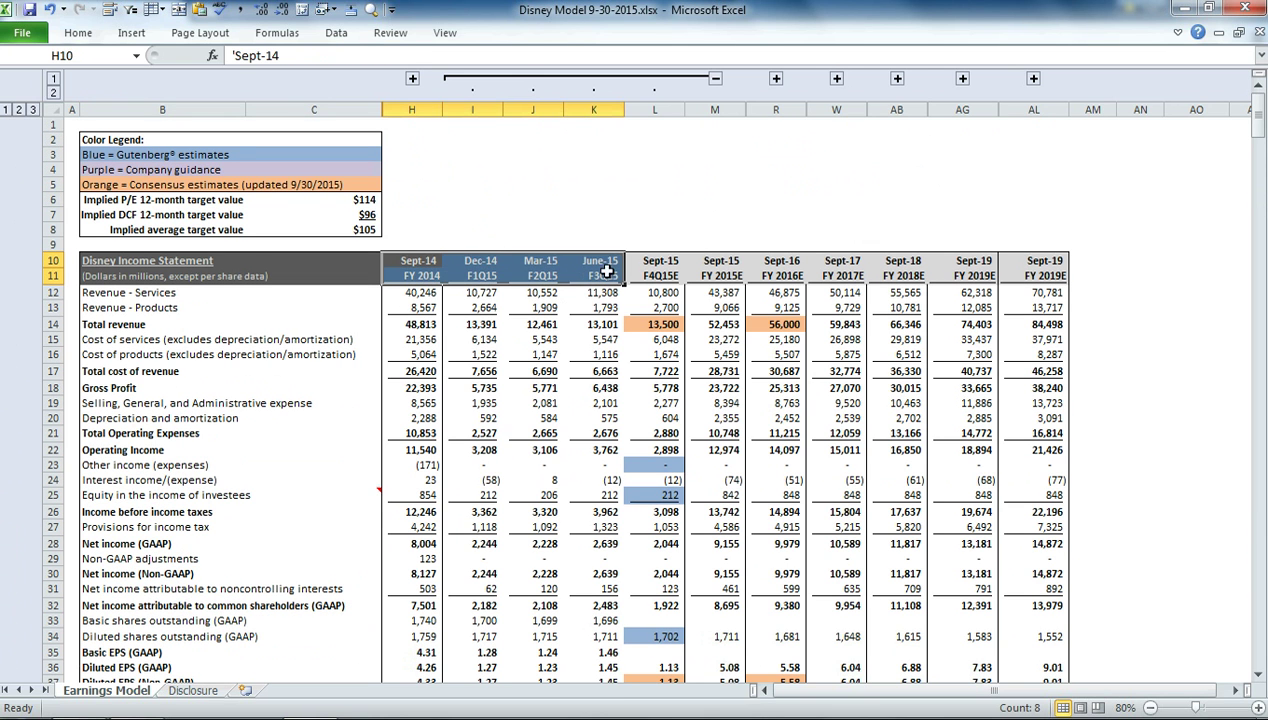
click(493, 307)
click(412, 79)
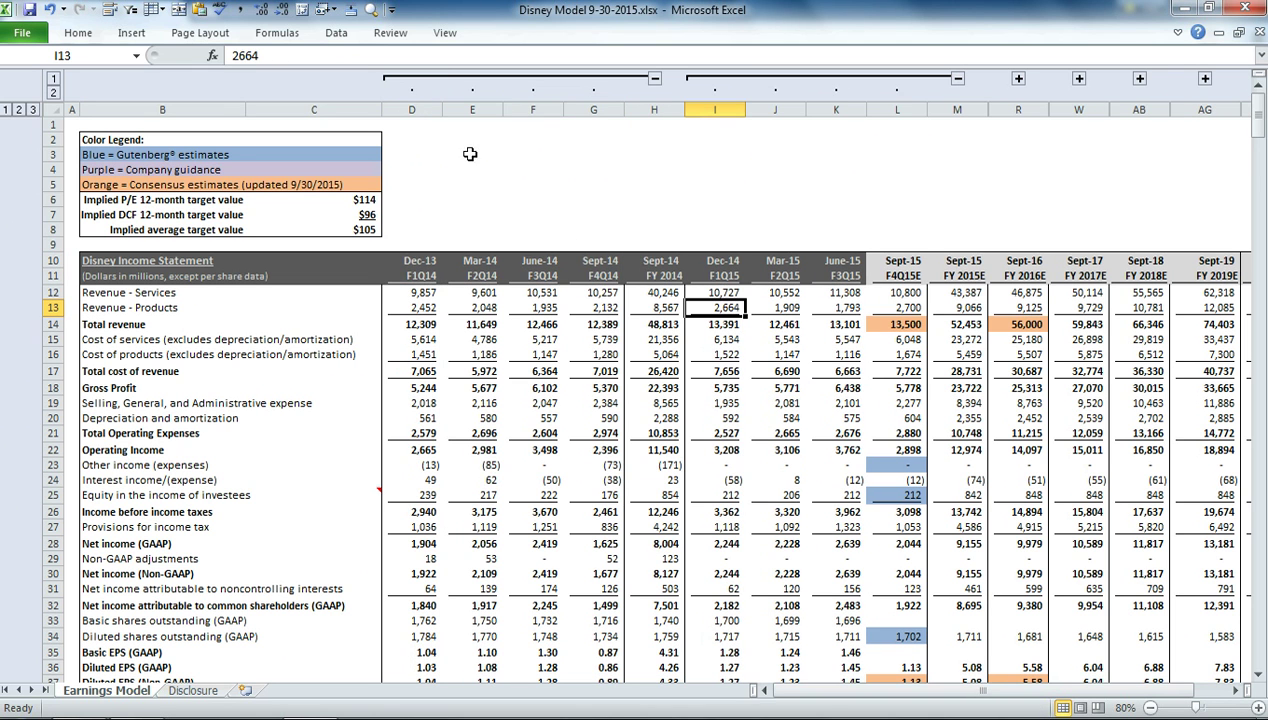
click(420, 288)
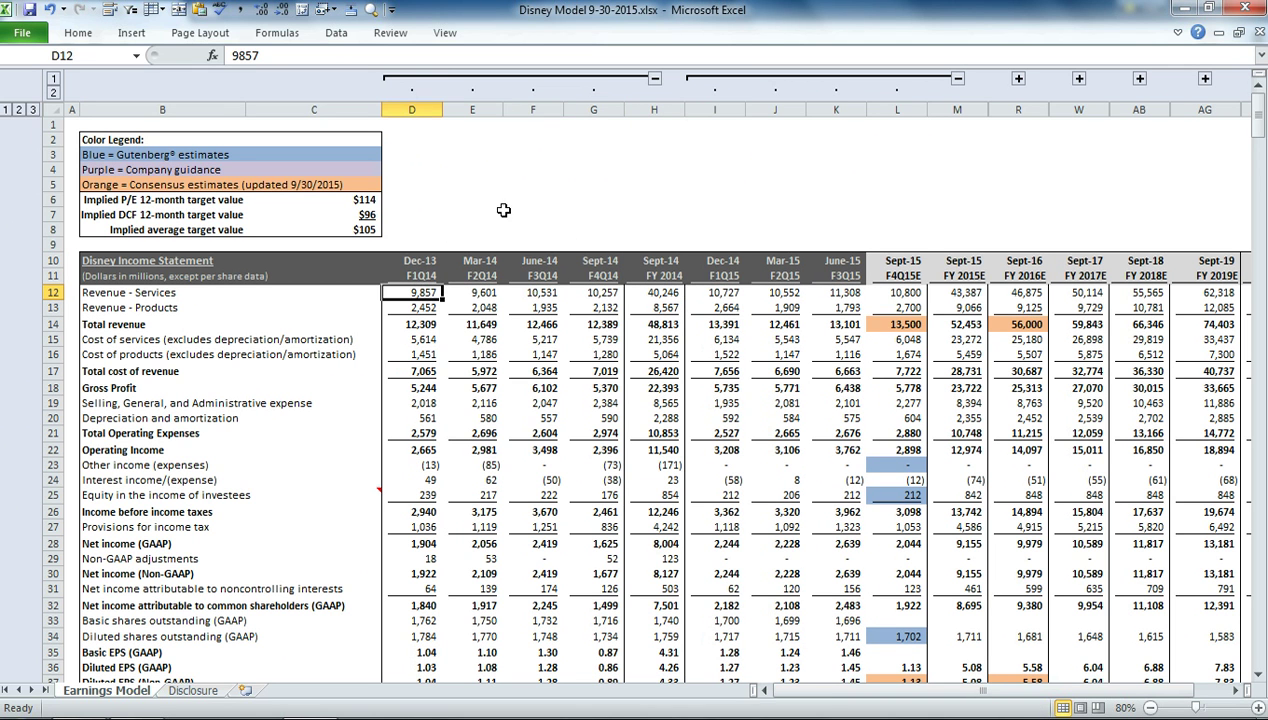
click(655, 79)
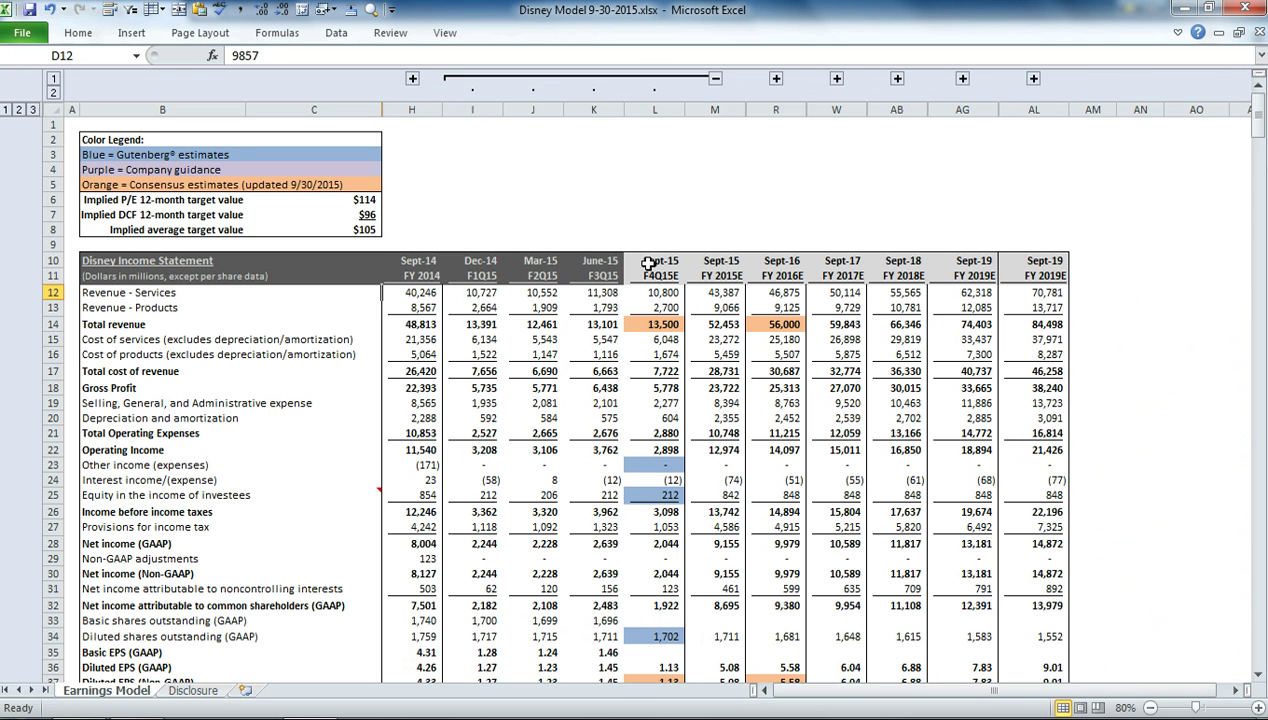
Expand the FY2016 quarterly estimate columns Dec-15 through Sept-16 beside the annual figures.
drag(657, 261, 1003, 277)
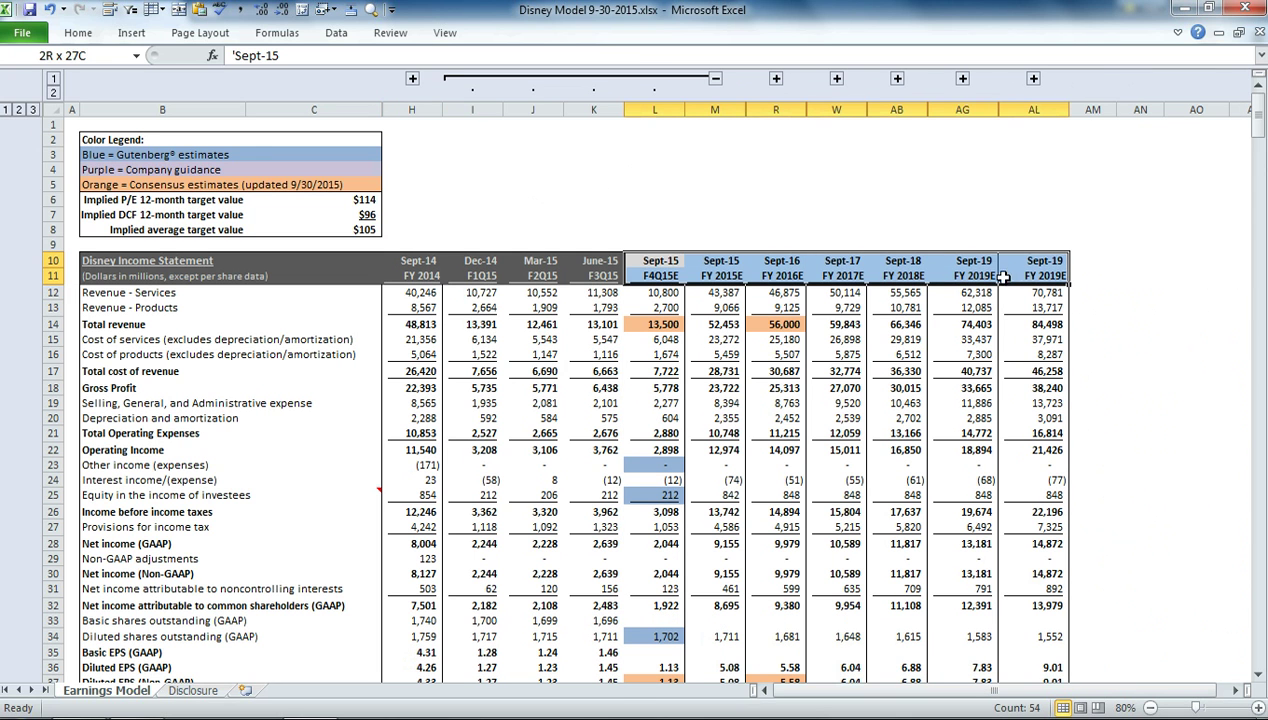
click(775, 79)
click(750, 215)
scroll(432, 285, down, 1)
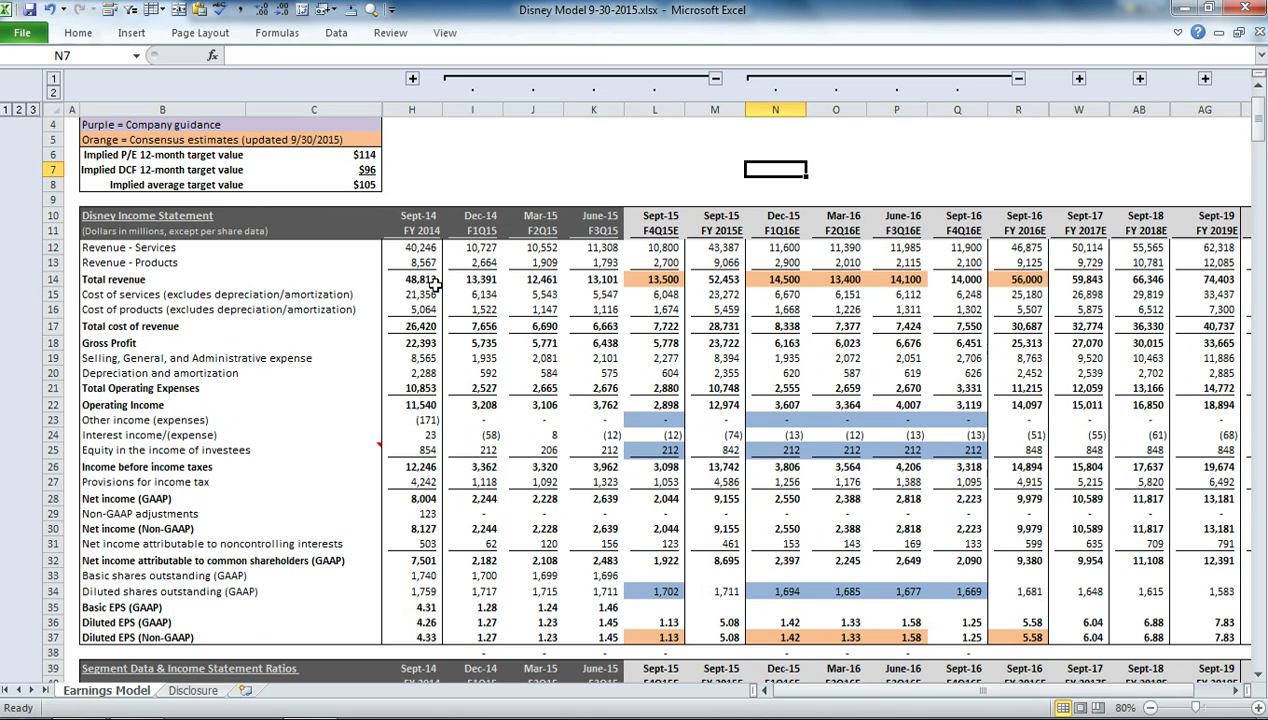
Freeze panes so the income statement header rows and labels stay fixed.
click(1259, 675)
click(1259, 675)
click(411, 217)
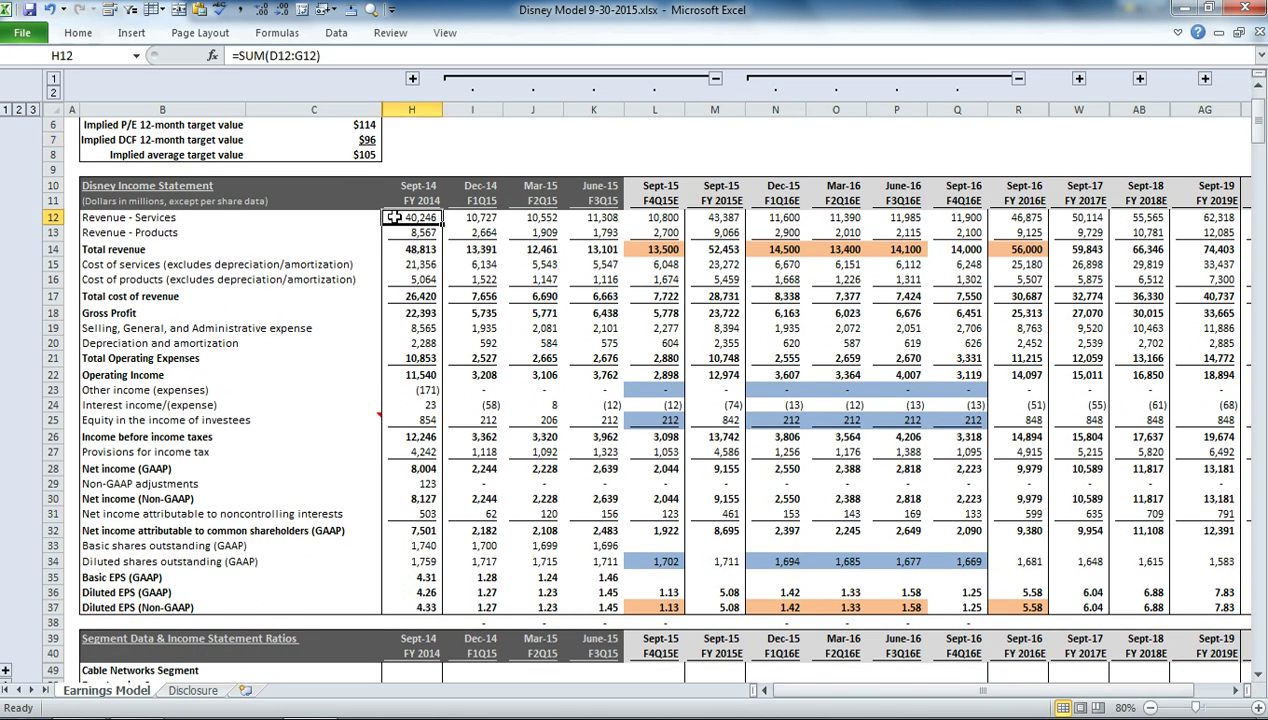
click(445, 33)
click(637, 90)
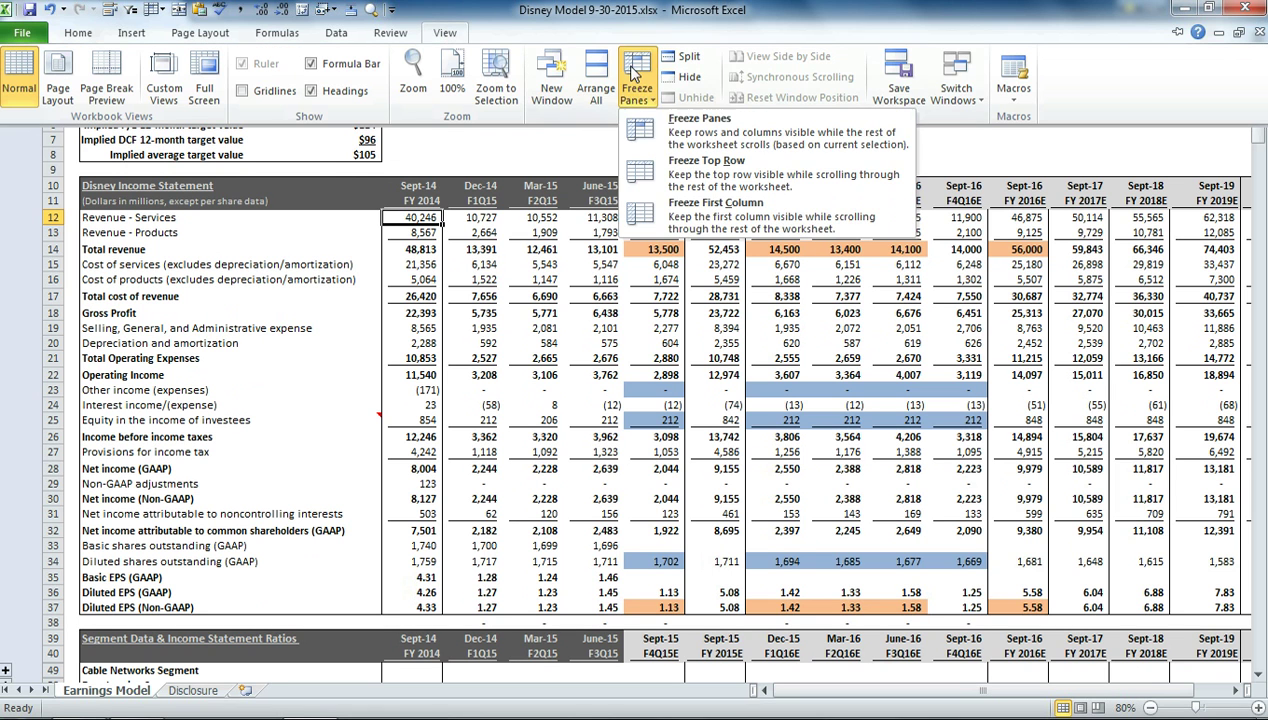
click(675, 133)
key(ctrl+F1)
click(515, 158)
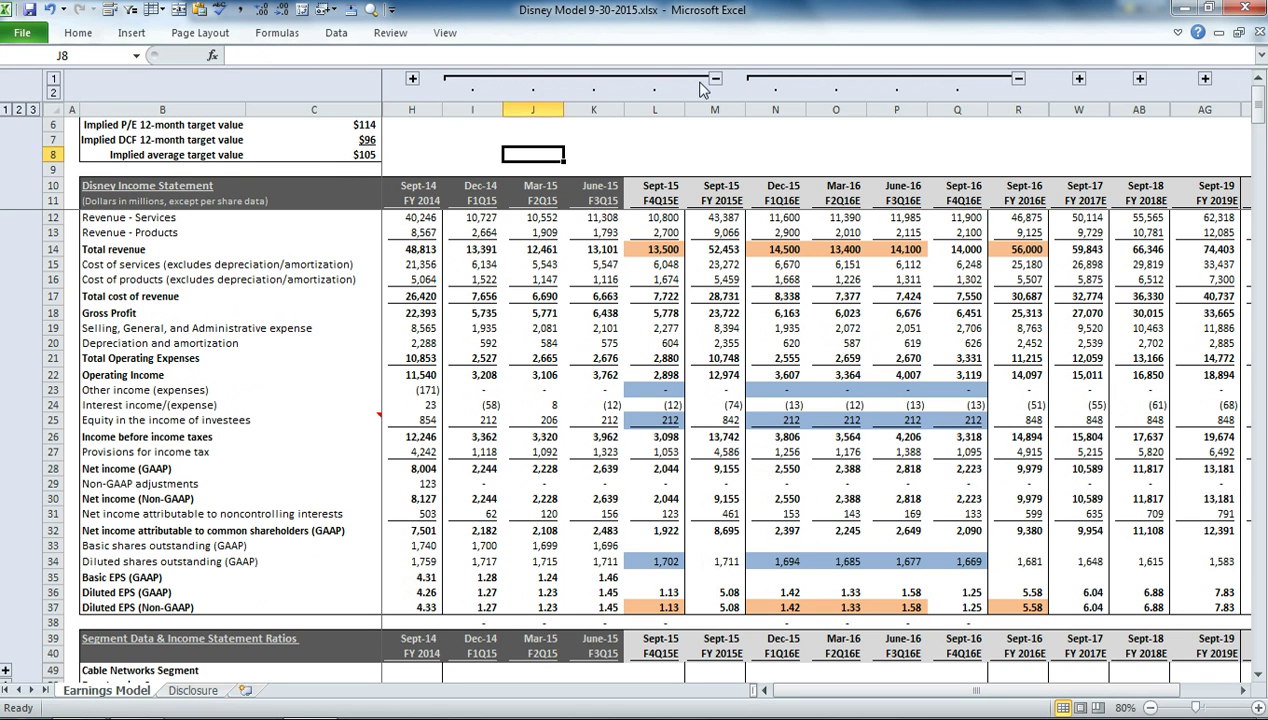
click(600, 170)
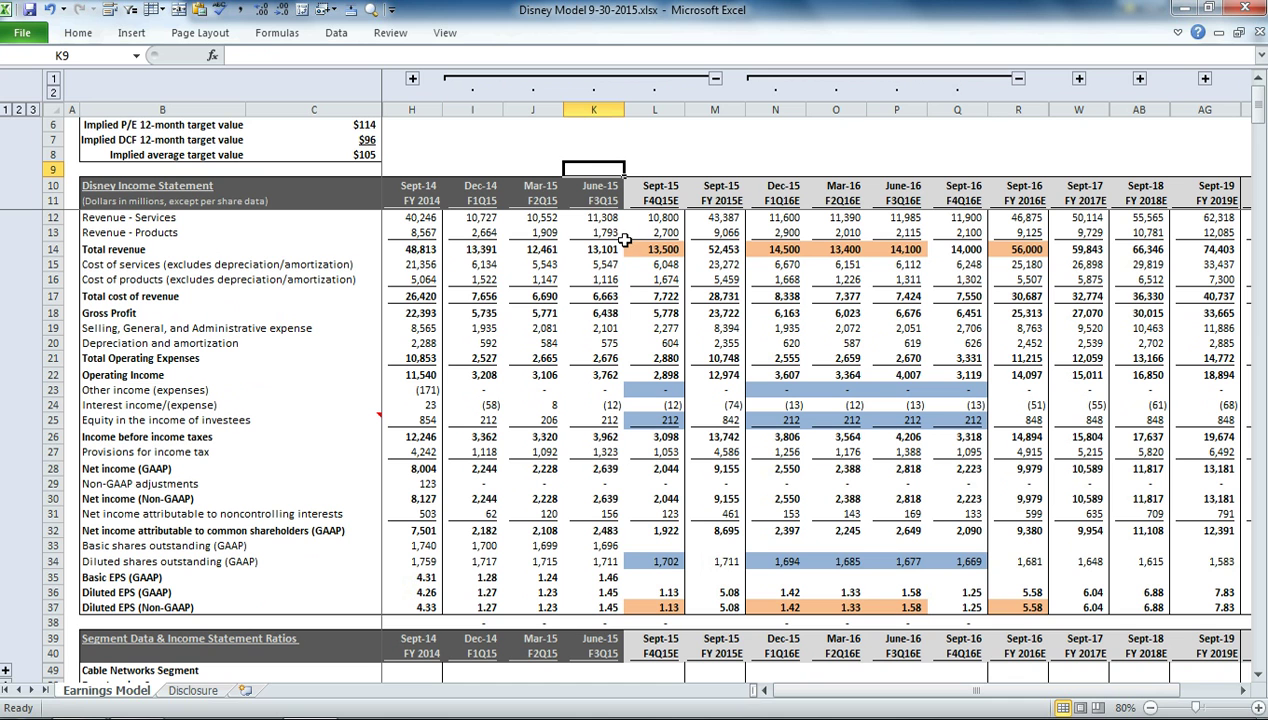
Inspect the Sept-15 services revenue formula and point out each segment section through Profitability and expenses.
click(657, 218)
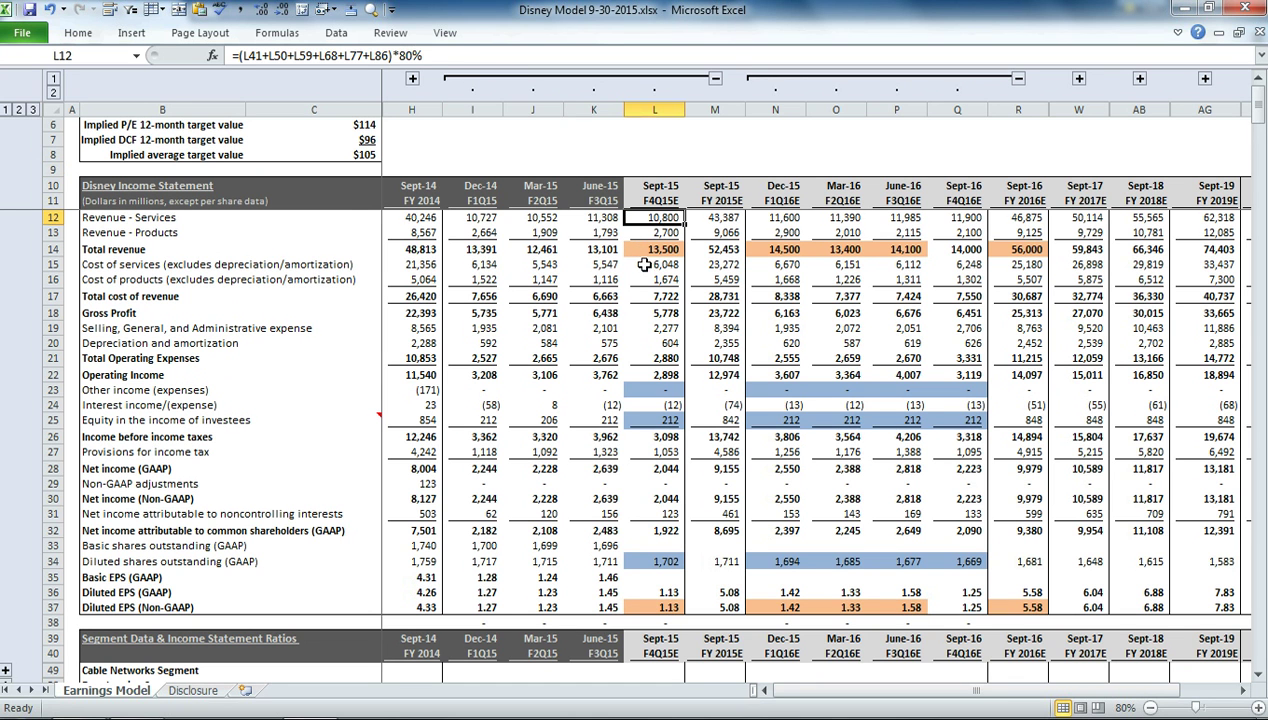
scroll(632, 245, down, 1)
scroll(640, 268, down, 2)
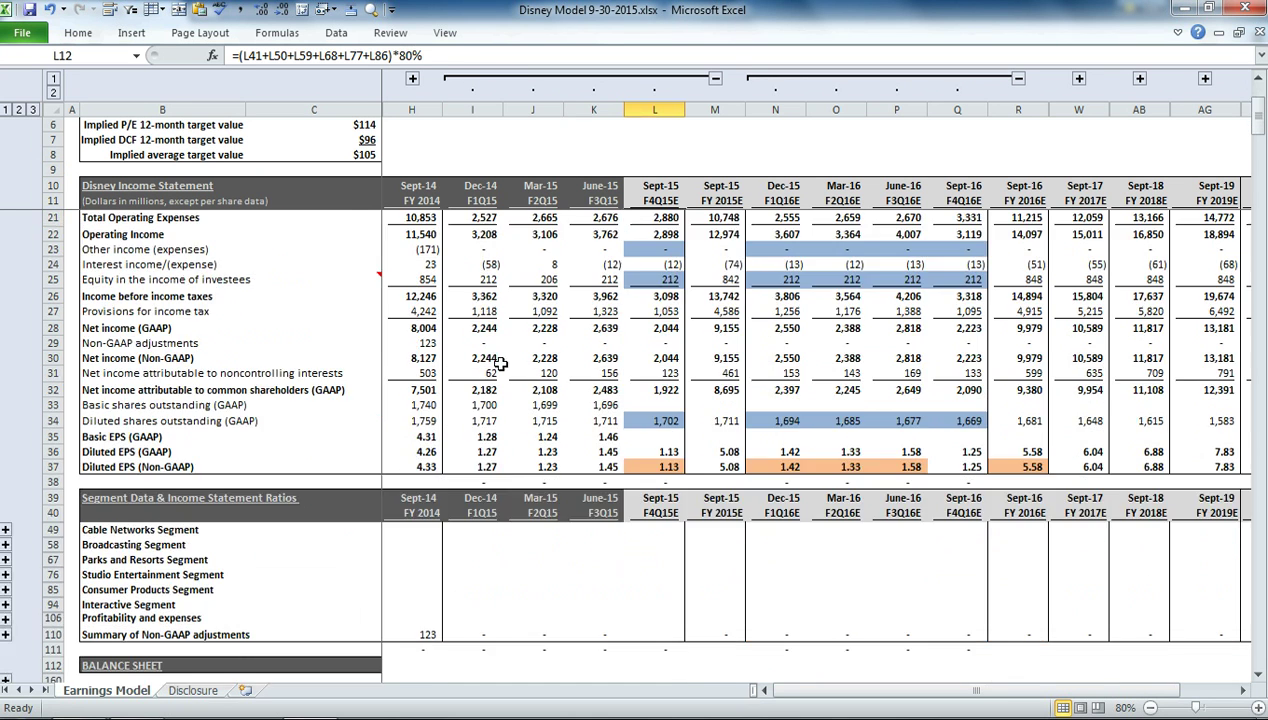
click(184, 530)
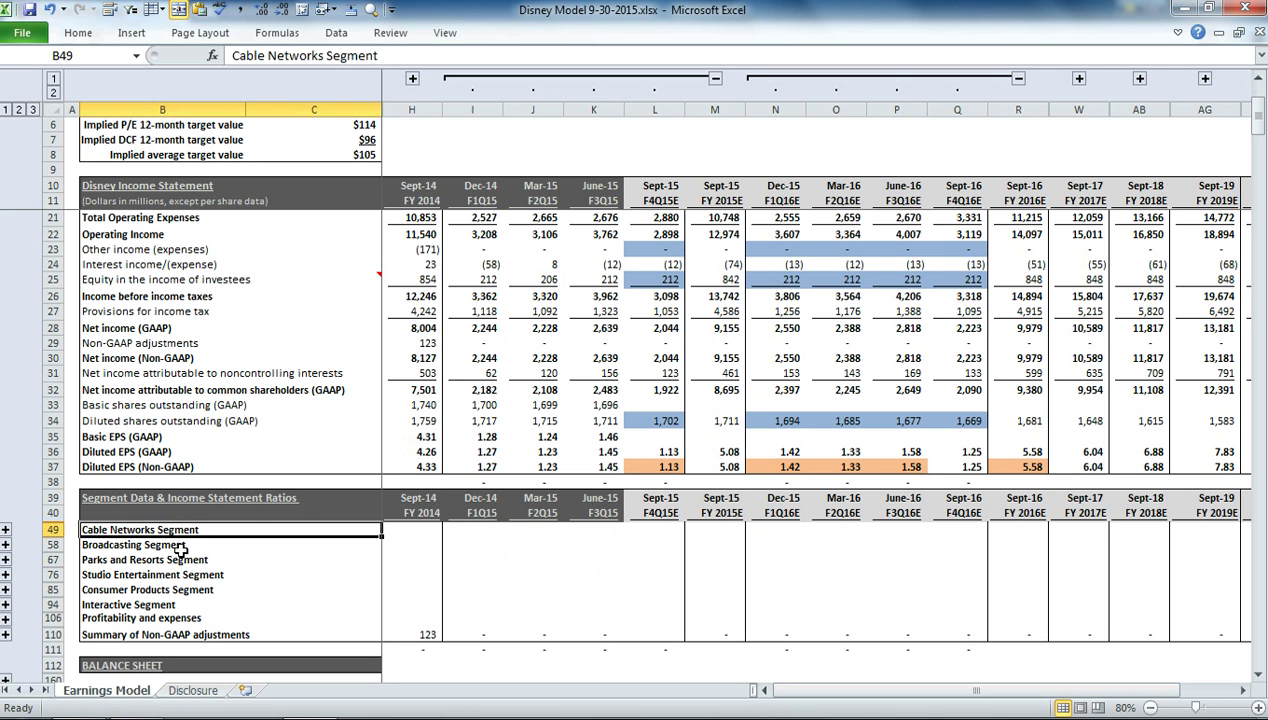
click(182, 547)
click(191, 561)
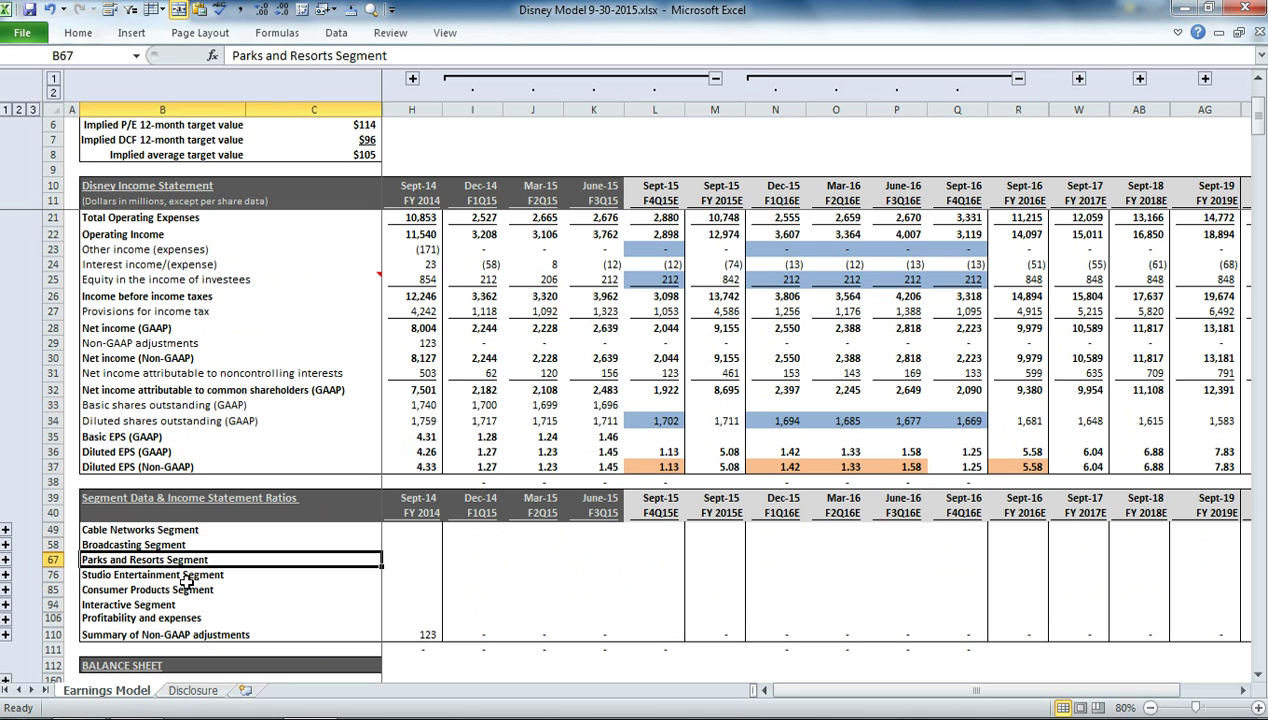
click(186, 576)
click(180, 592)
click(199, 605)
click(204, 619)
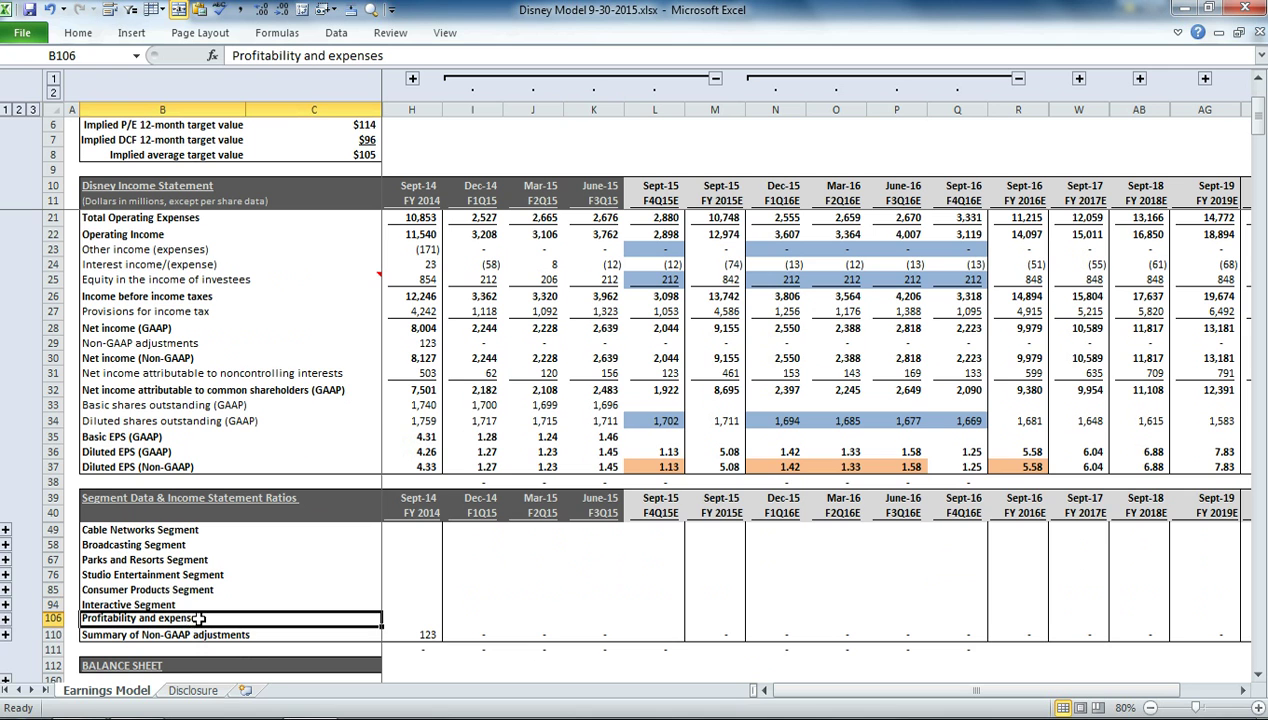
Open the outline groups at rows 106, 110 and 49 to show profitability, Non-GAAP and Cable Networks detail.
click(5, 620)
scroll(6, 620, down, 5)
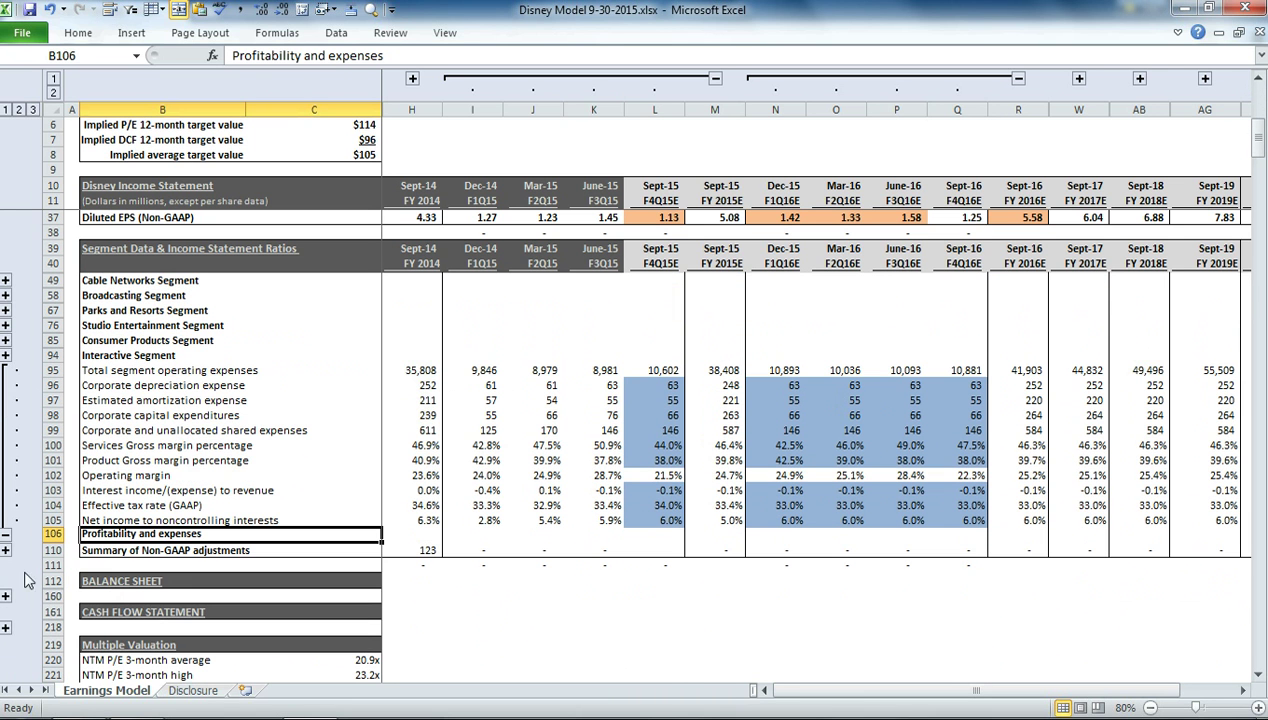
click(5, 550)
scroll(248, 505, up, 1)
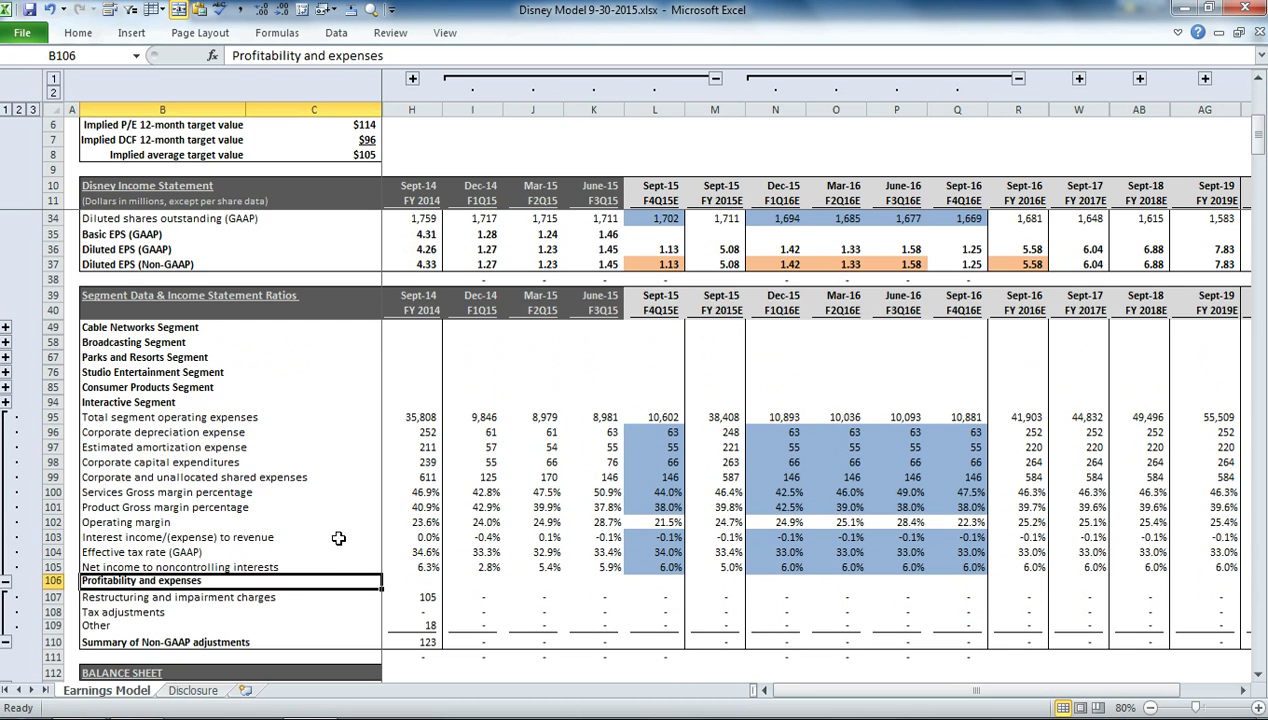
click(5, 329)
scroll(668, 434, up, 2)
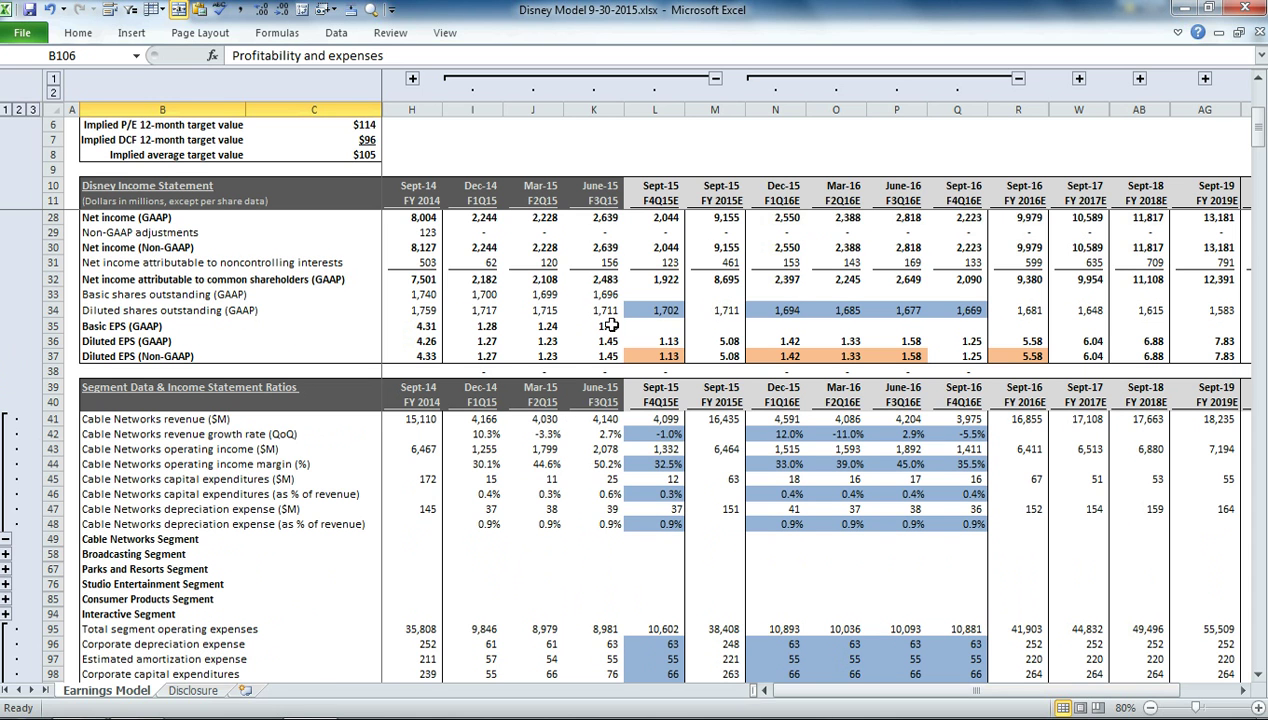
scroll(603, 325, down, 3)
scroll(610, 347, down, 1)
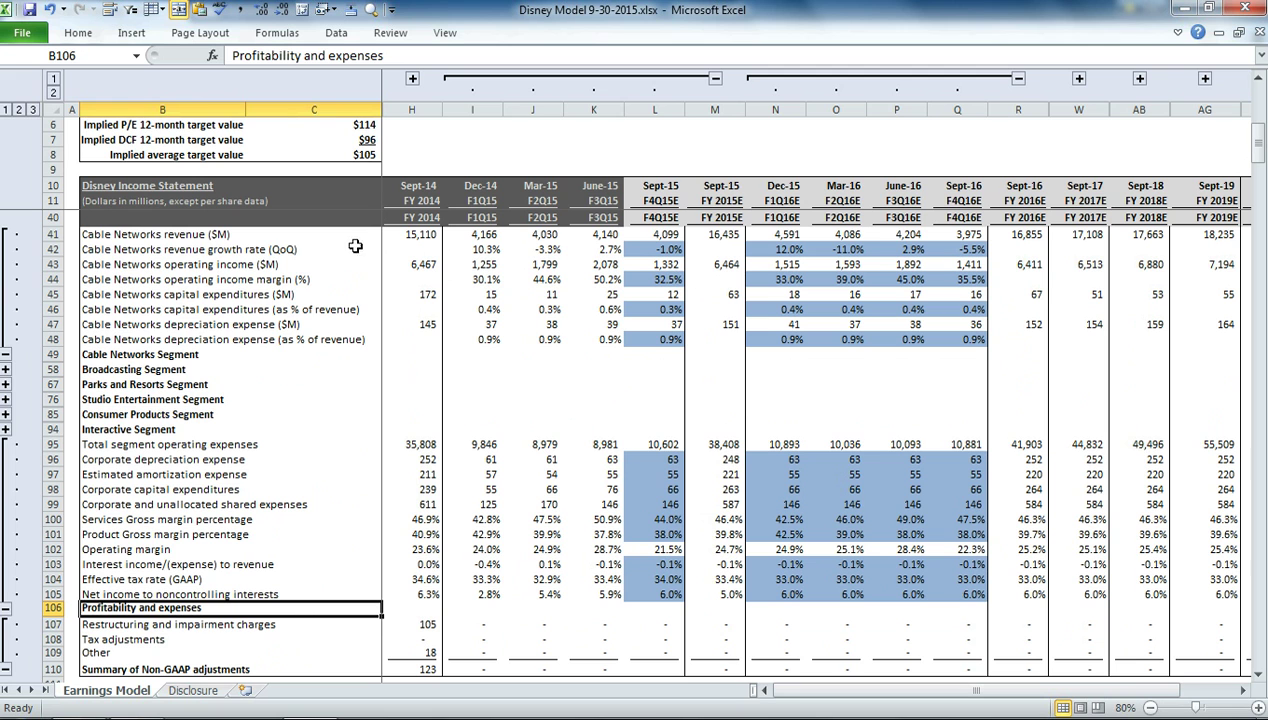
click(648, 237)
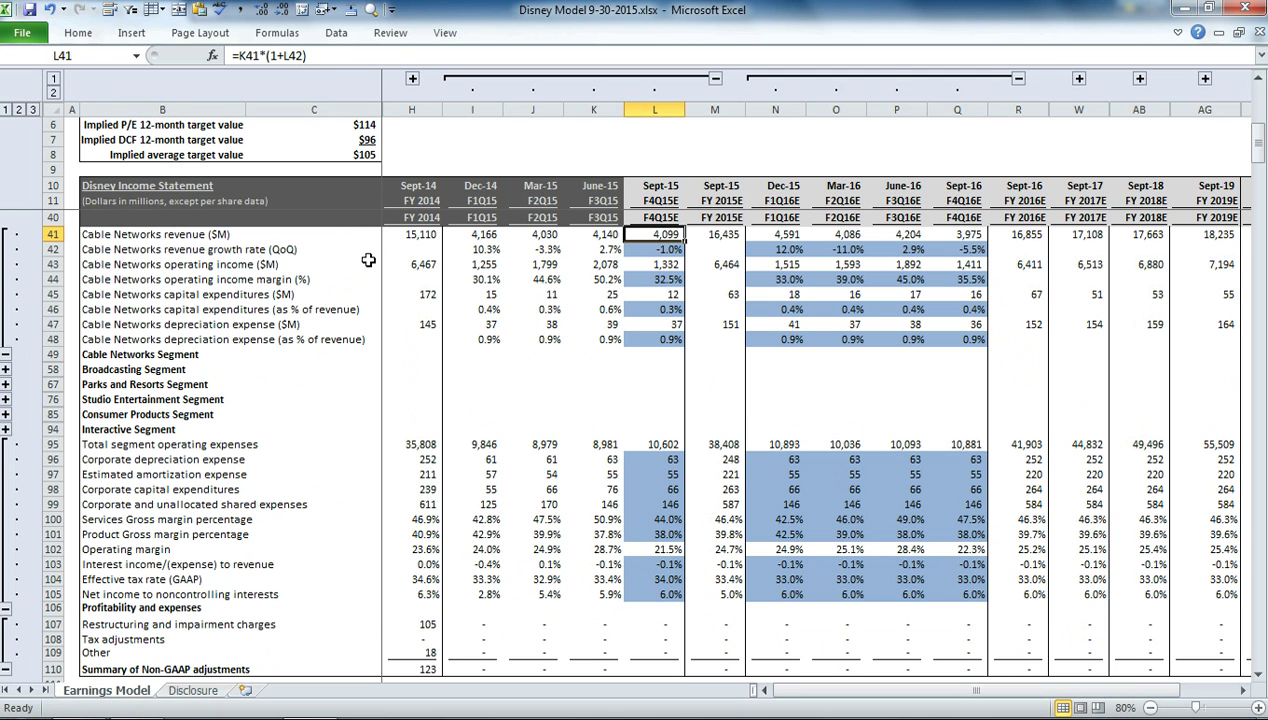
double_click(650, 249)
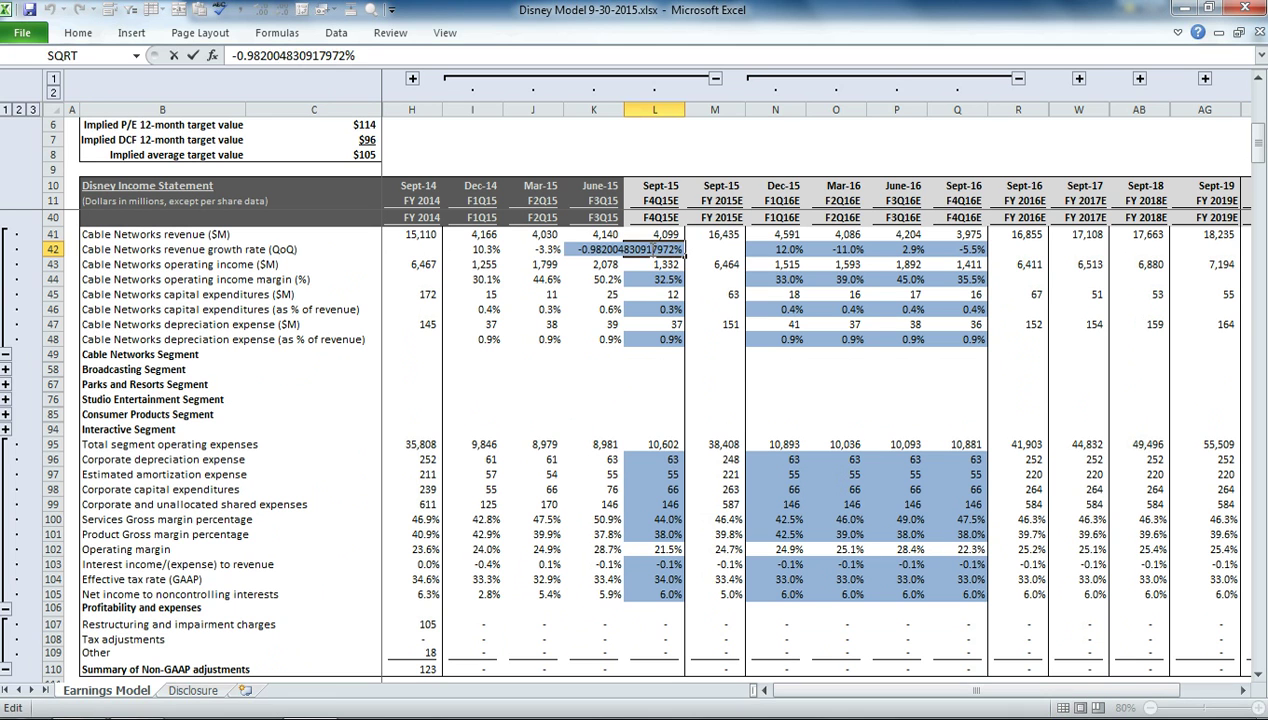
click(650, 235)
double_click(650, 235)
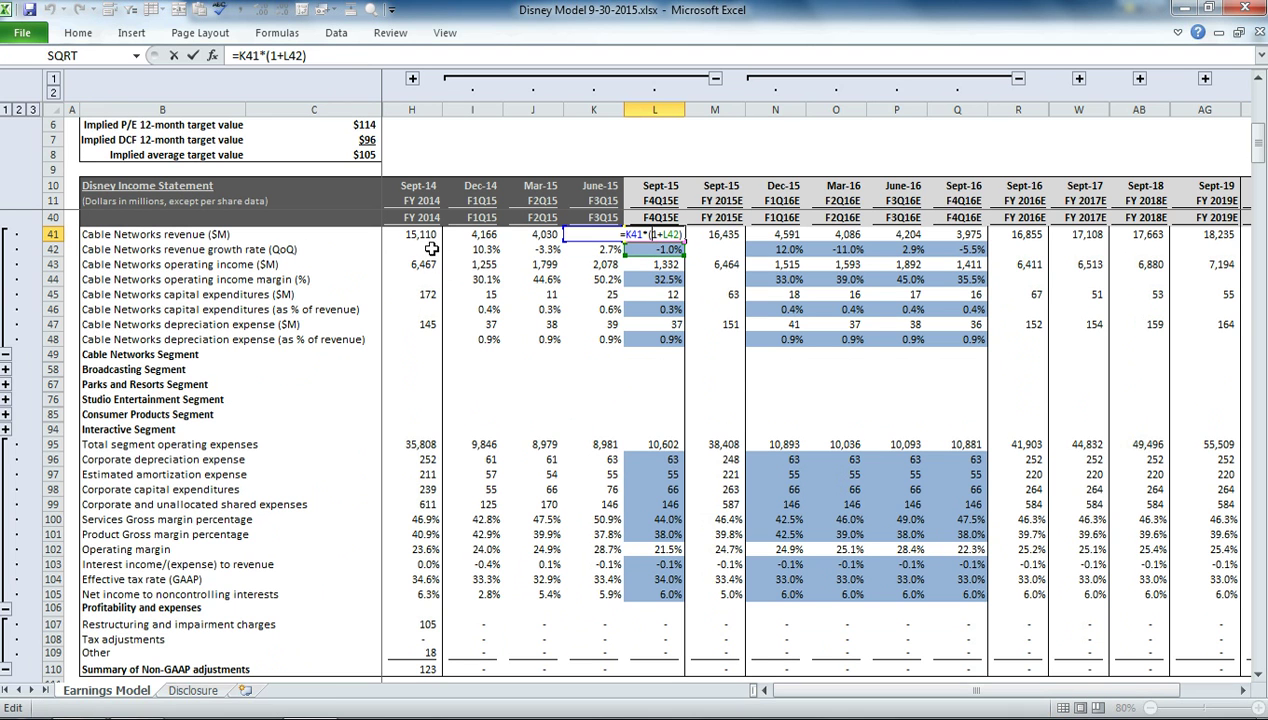
key(Tab)
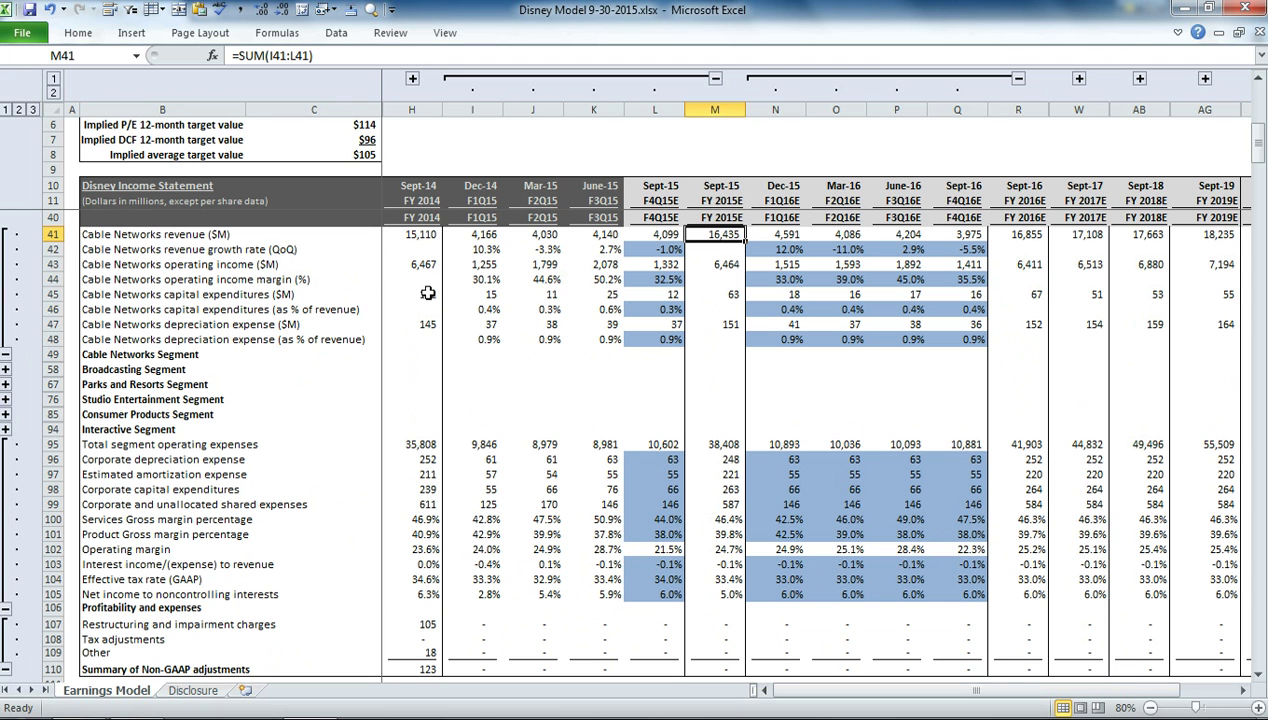
click(292, 279)
click(643, 279)
click(659, 266)
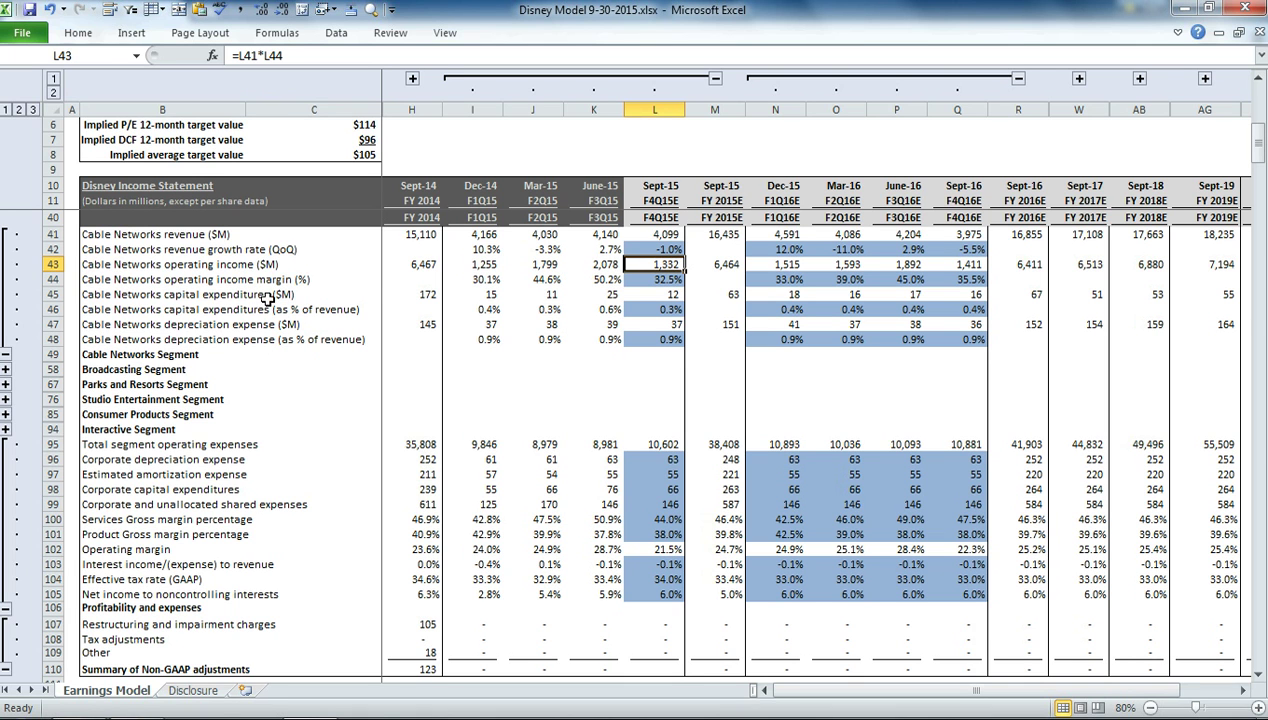
click(282, 281)
click(250, 295)
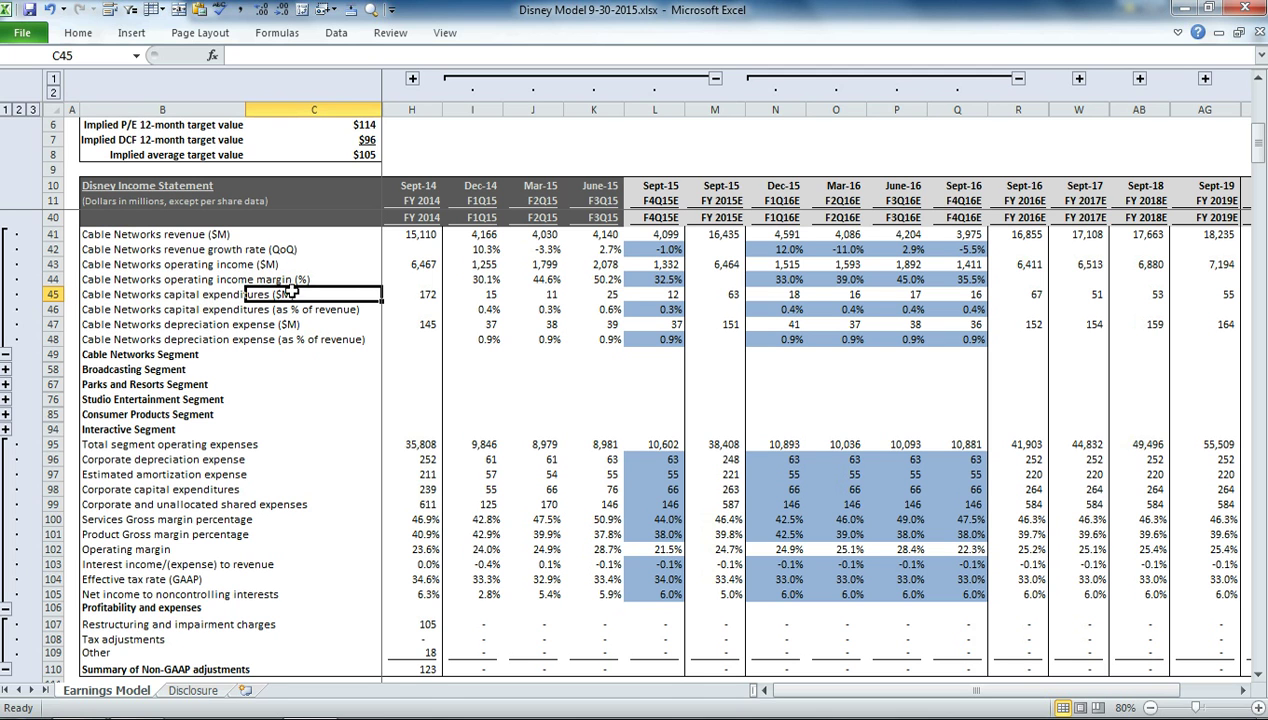
click(632, 295)
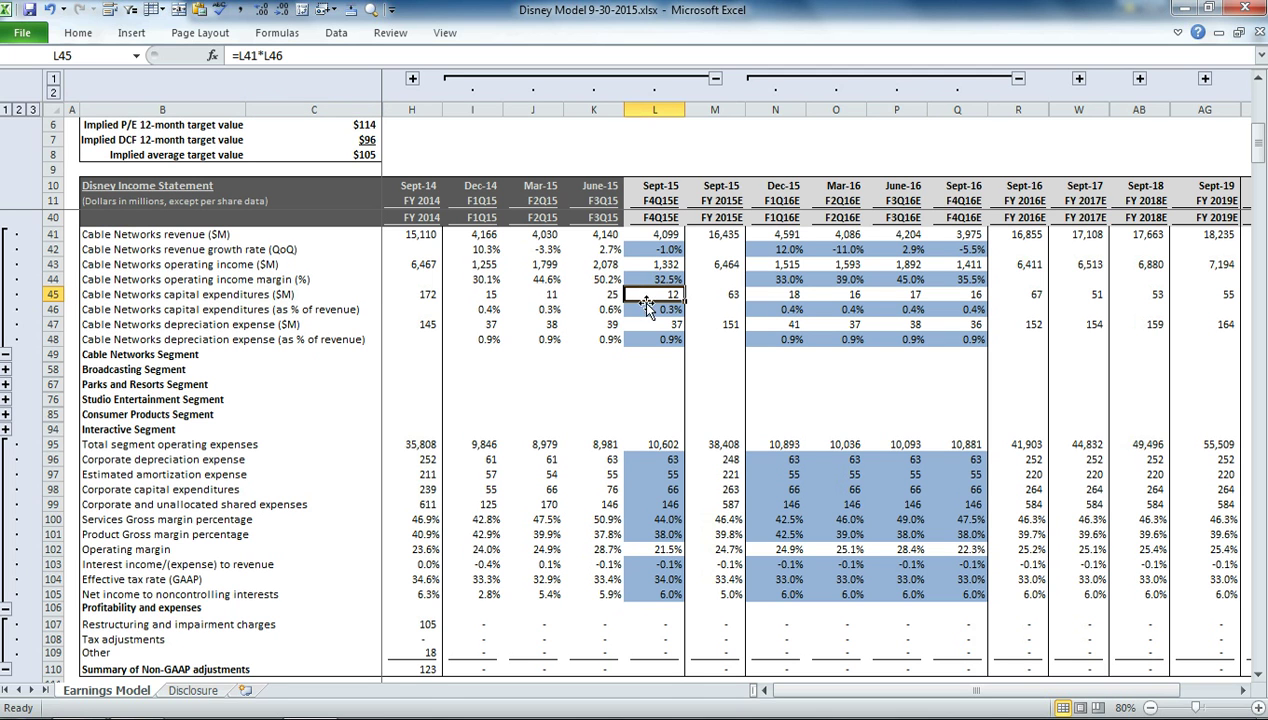
click(651, 309)
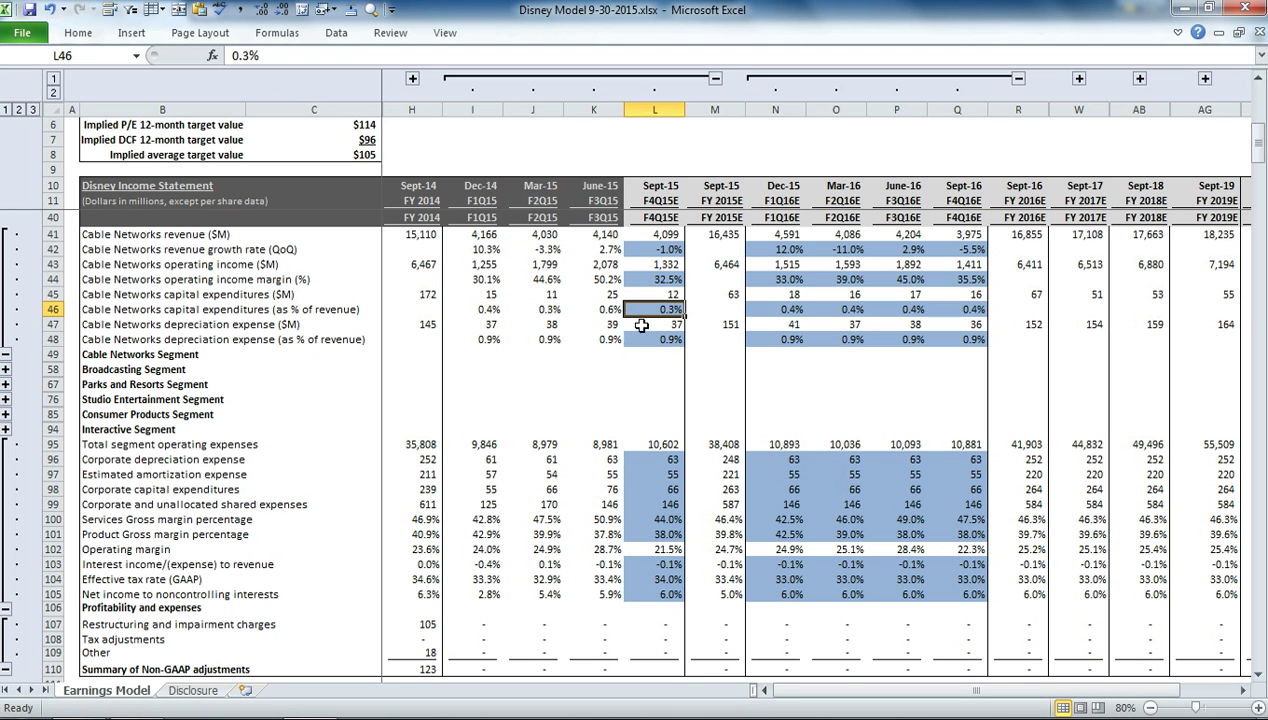
click(650, 340)
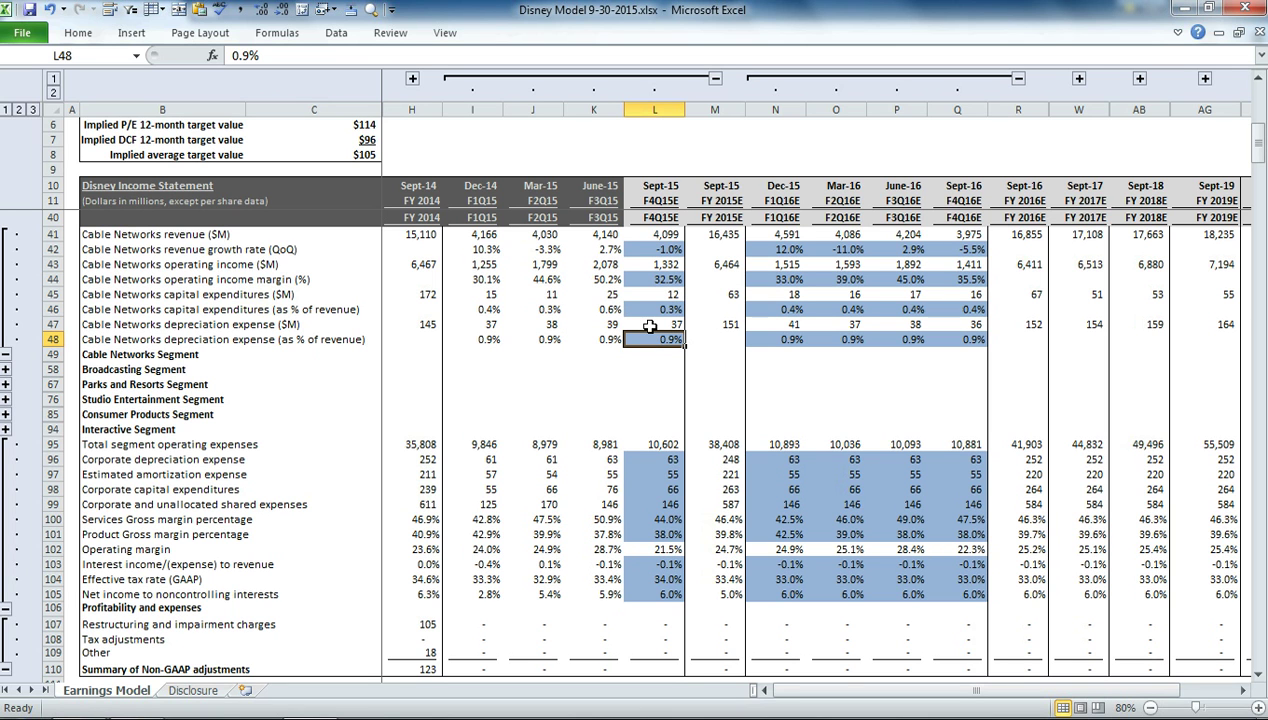
click(650, 323)
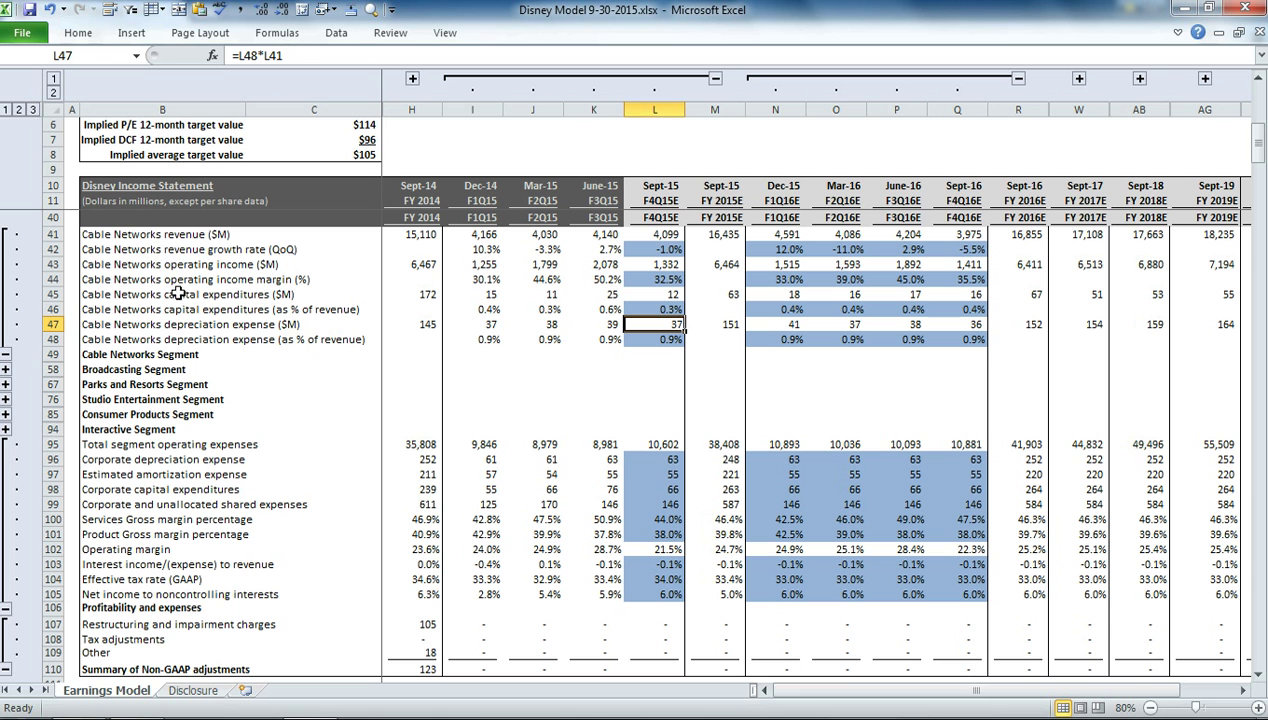
Expand all row groups with outline level 3 and view the Sept-15 total revenue sum formula.
click(33, 109)
scroll(758, 364, up, 9)
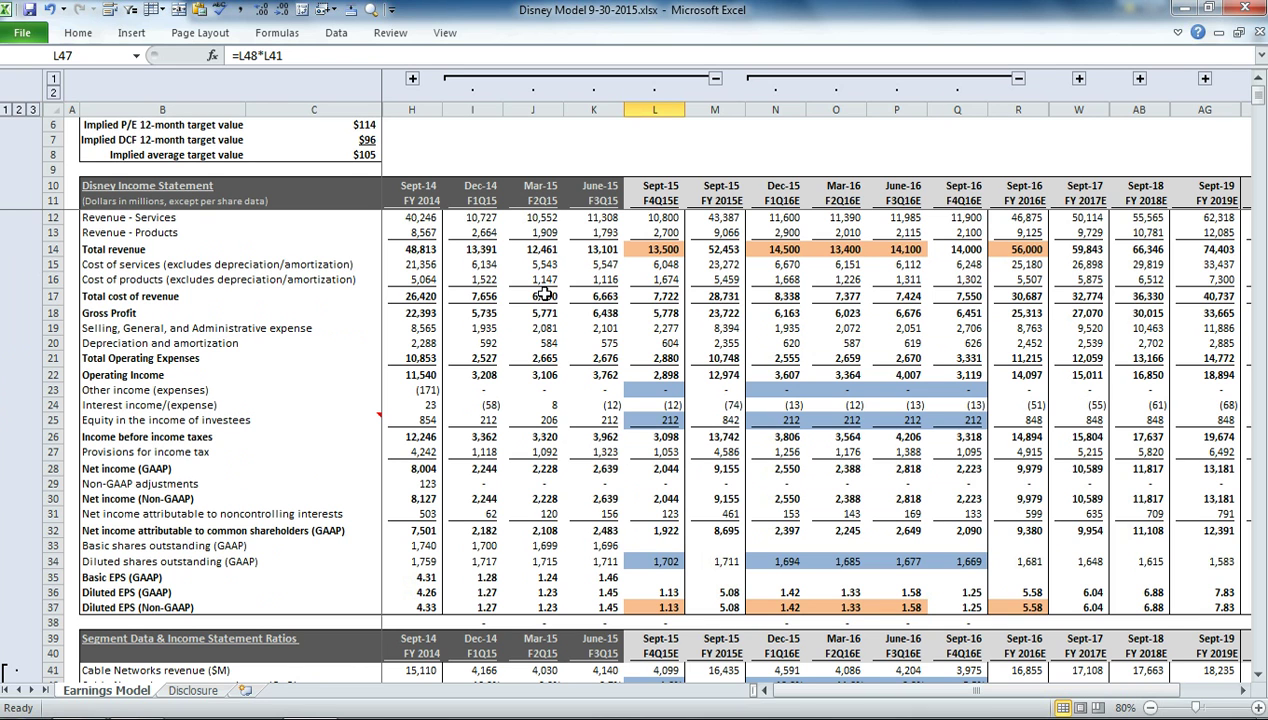
click(631, 245)
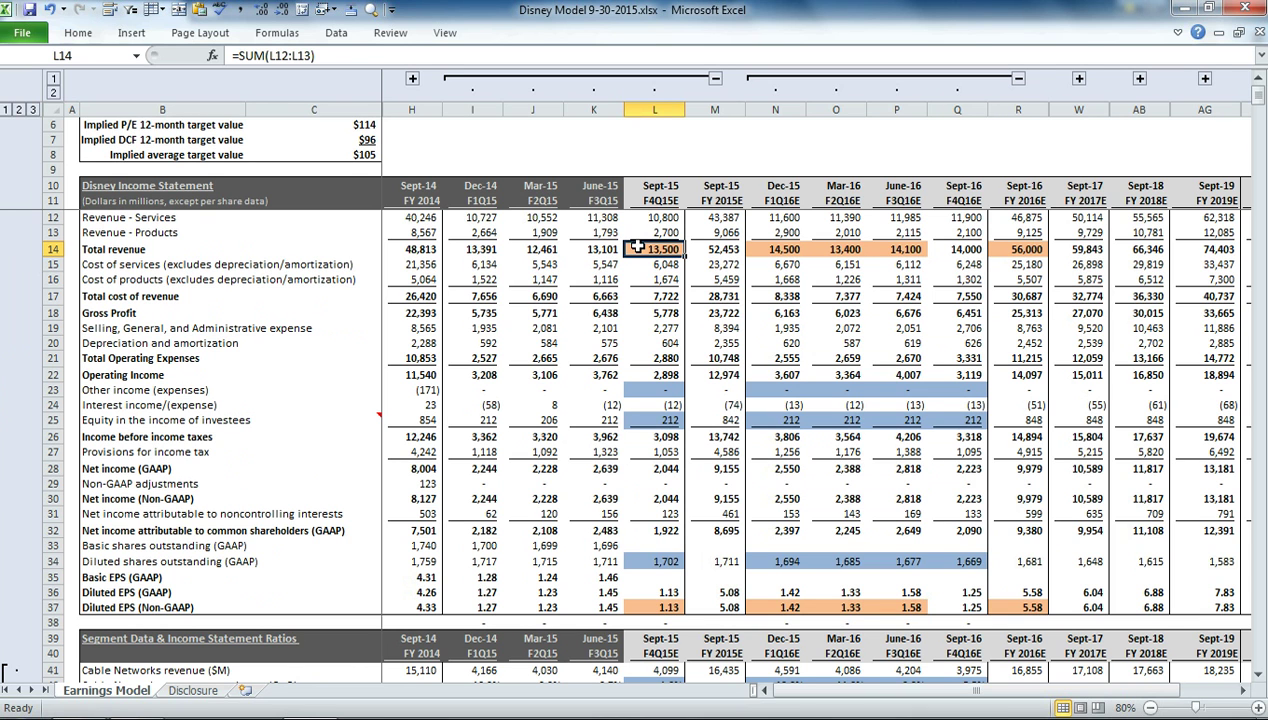
click(398, 53)
key(Tab)
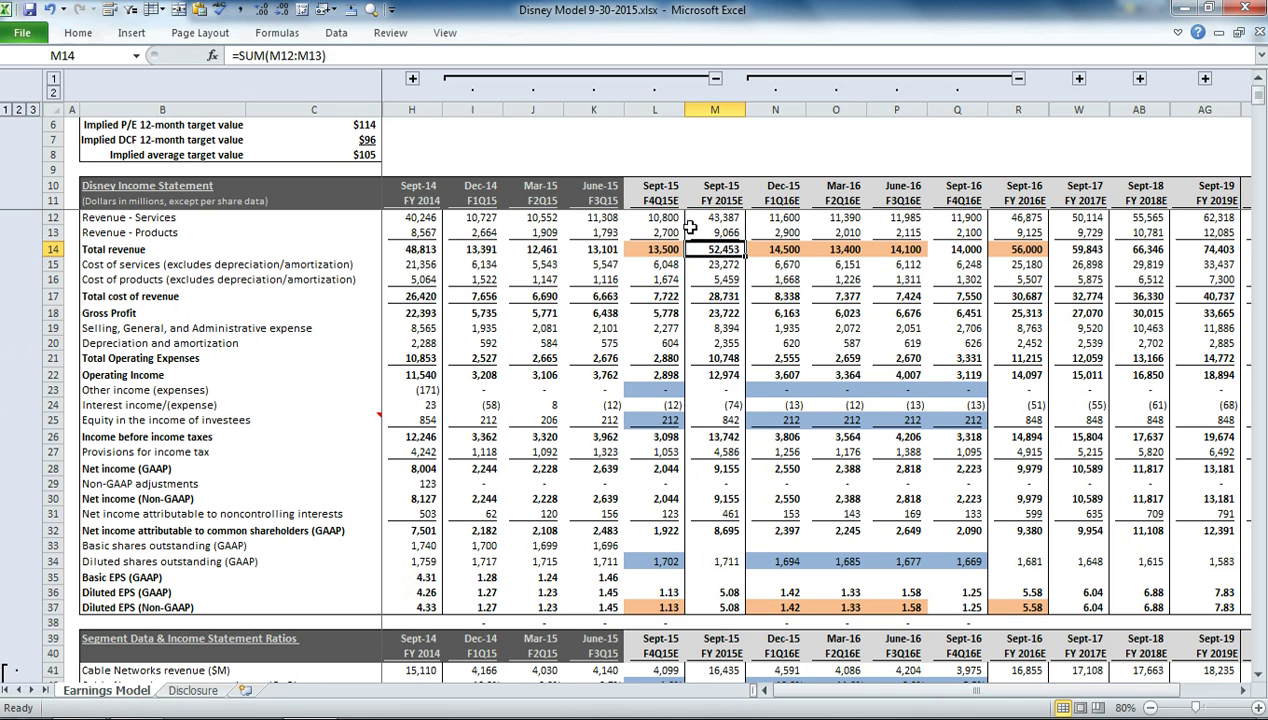
Review the Sept-15 services and products revenue formulas, leaving both unchanged.
key(Left)
key(Up)
key(Up)
key(F2)
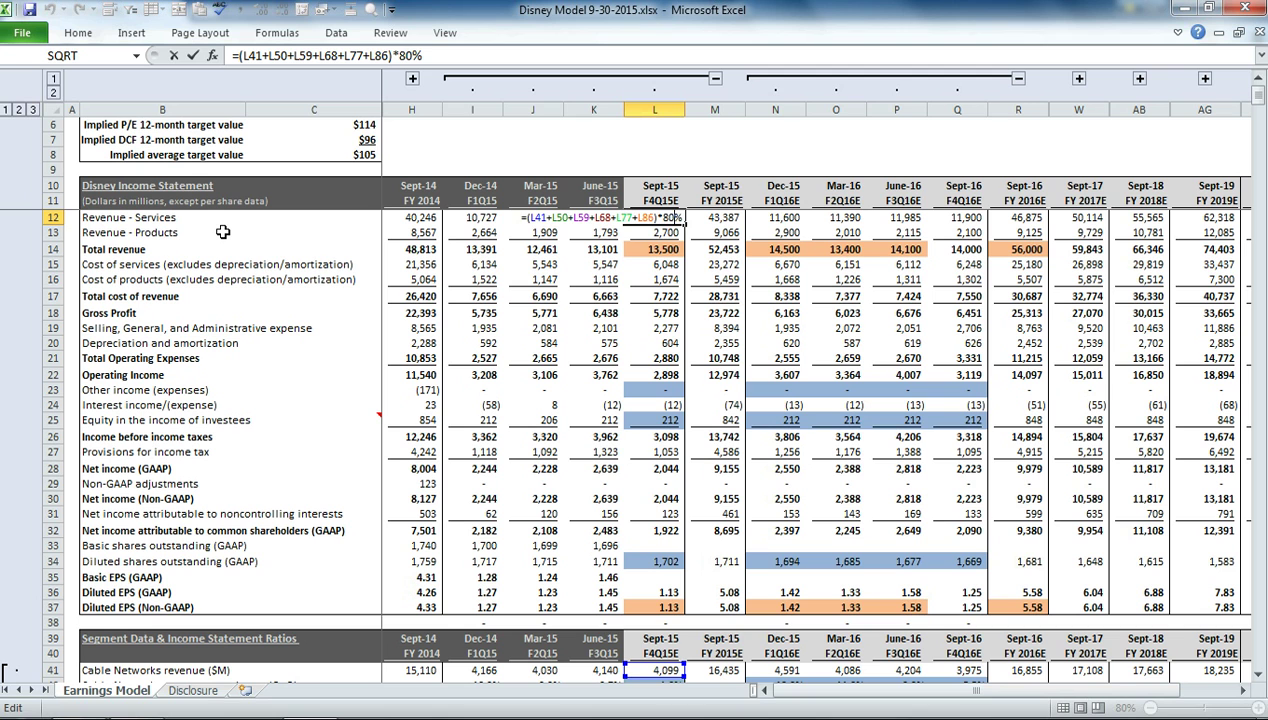
key(Return)
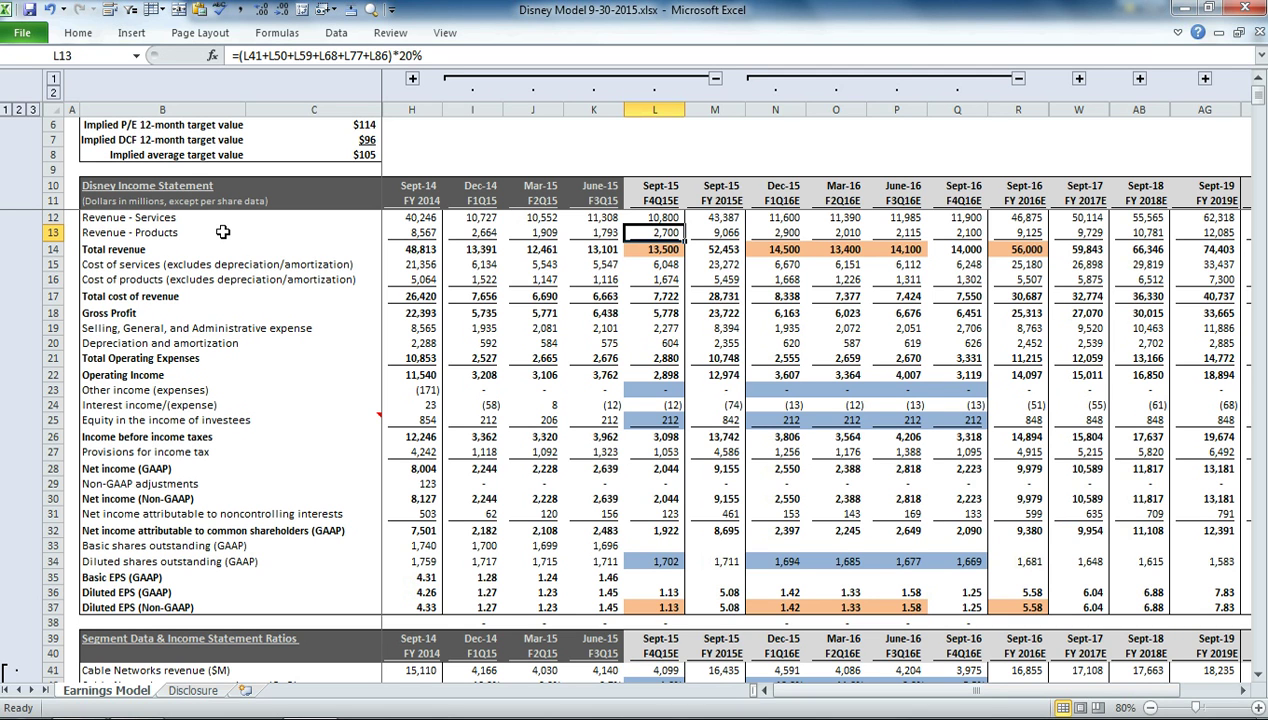
click(441, 50)
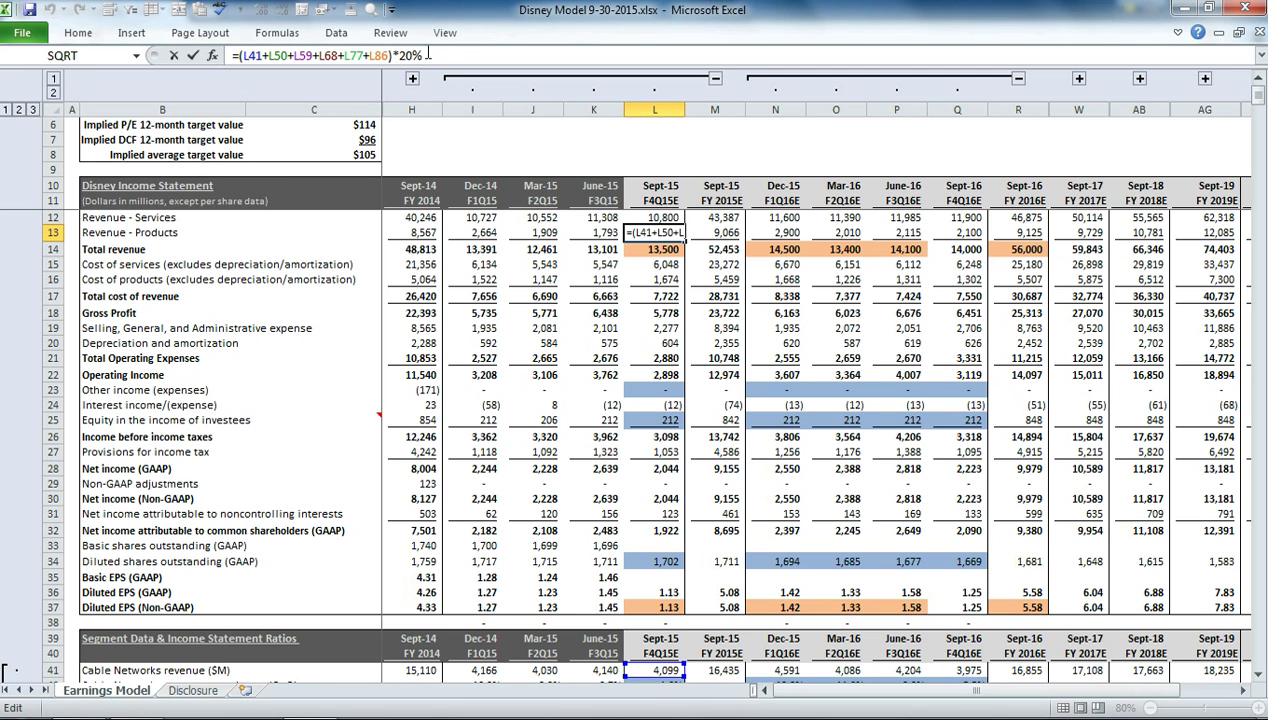
key(Return)
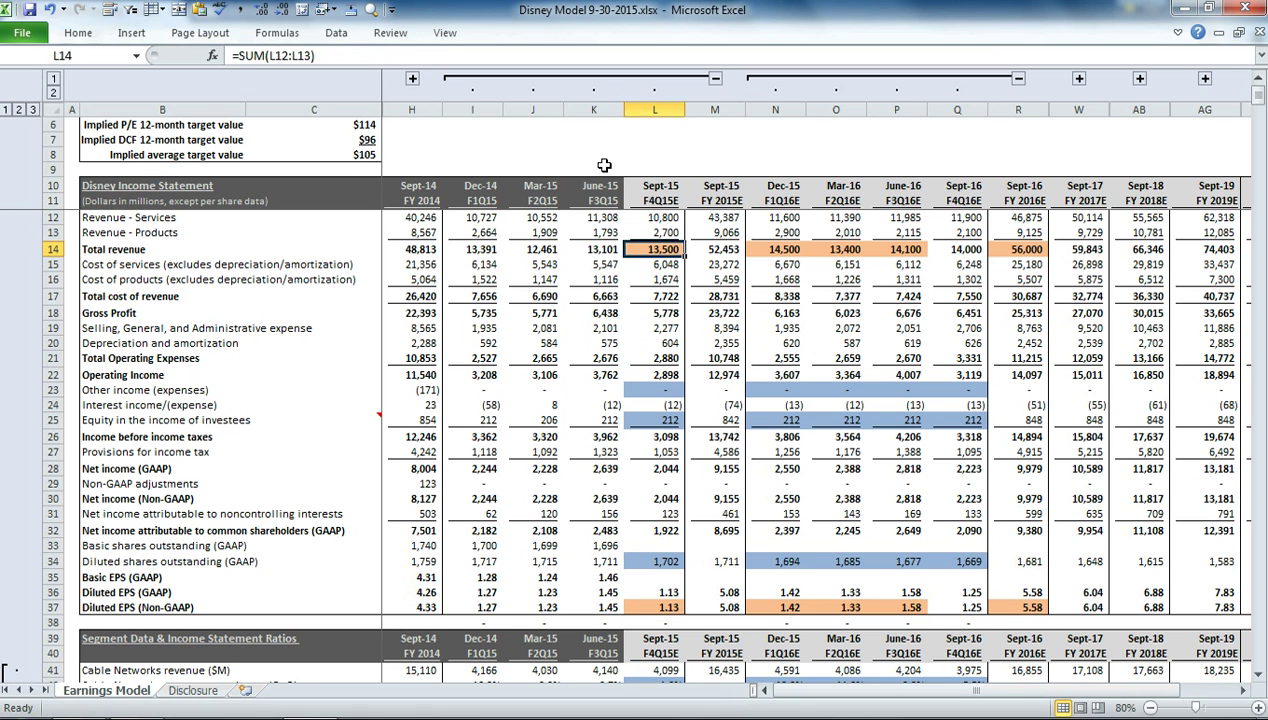
key(Up)
key(Up)
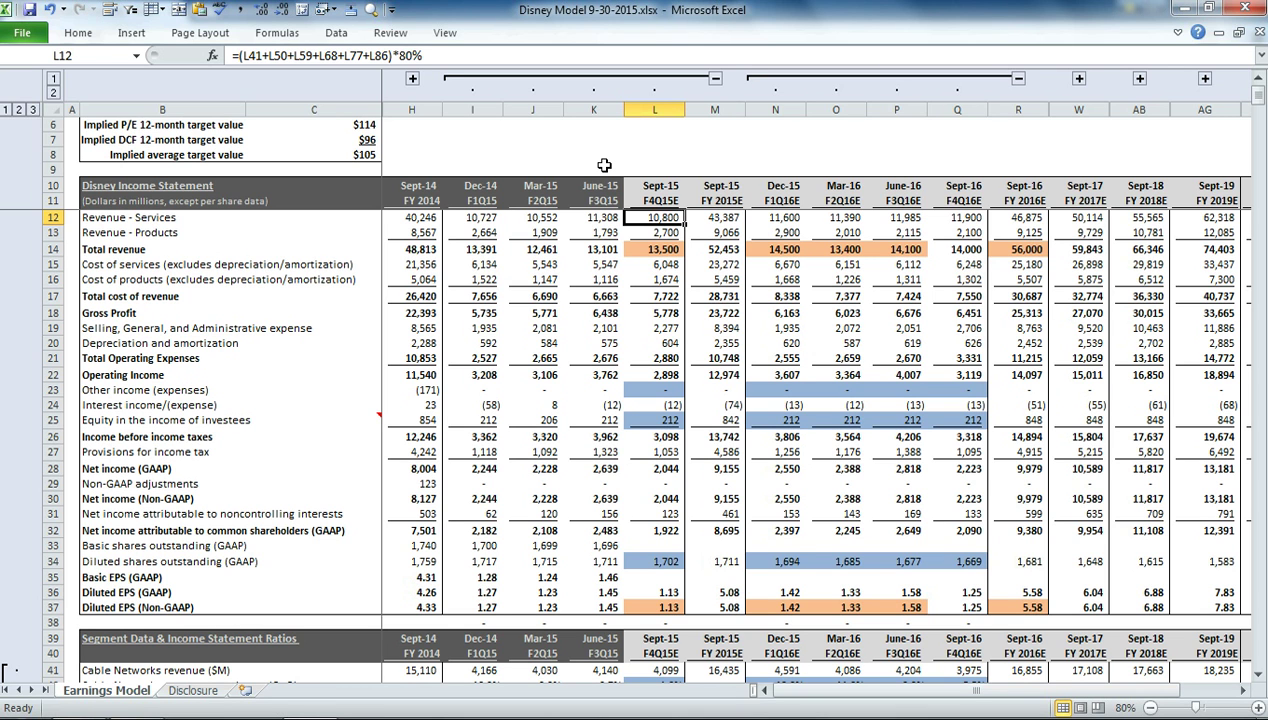
click(366, 58)
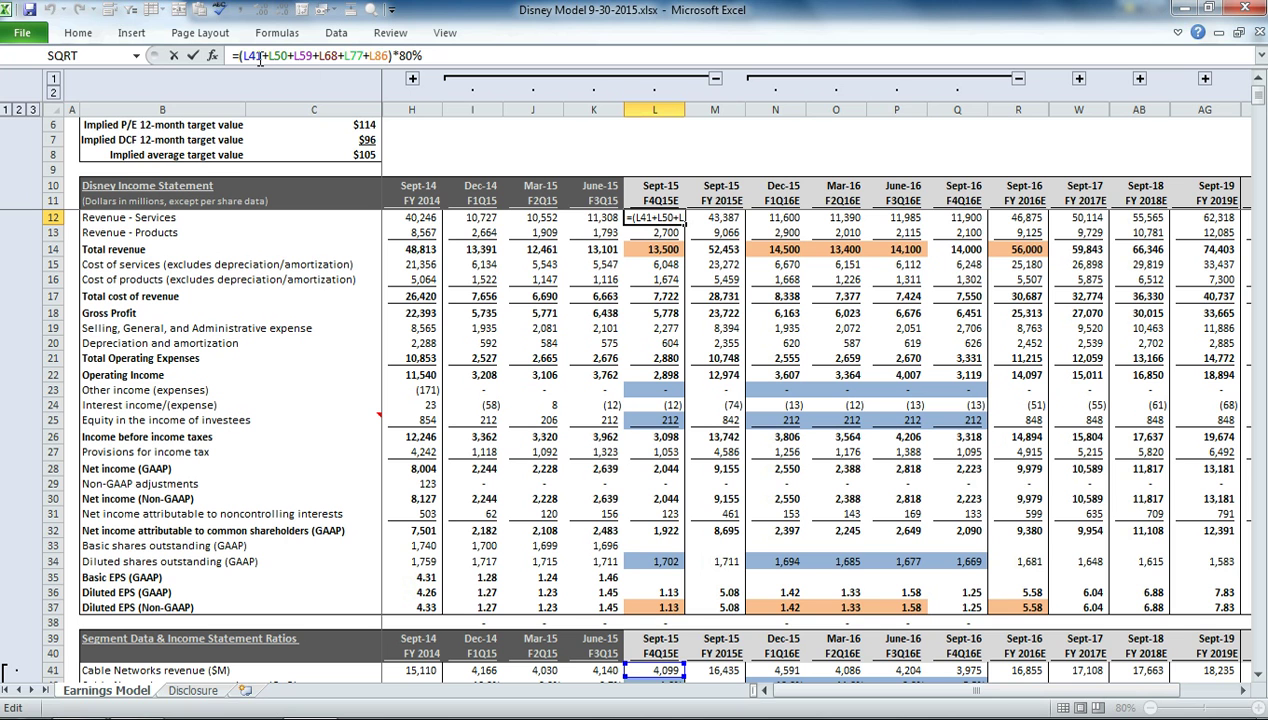
drag(249, 55, 384, 62)
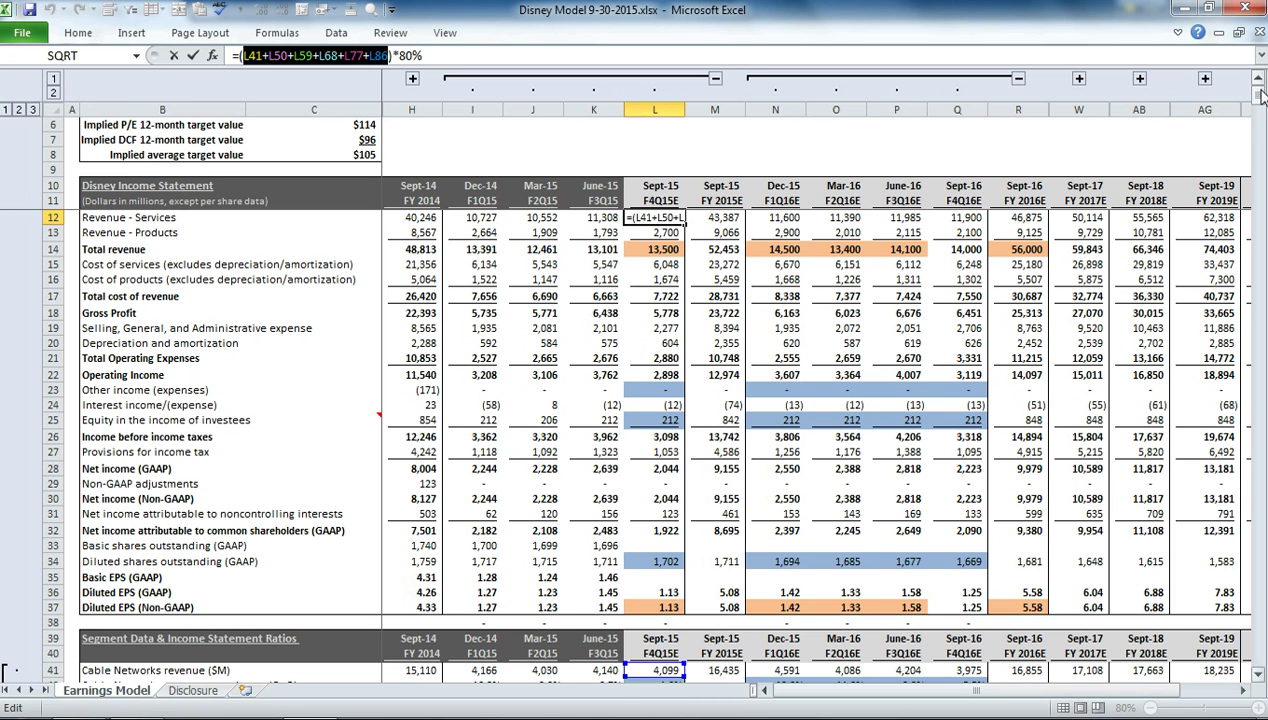
drag(1259, 108, 1261, 140)
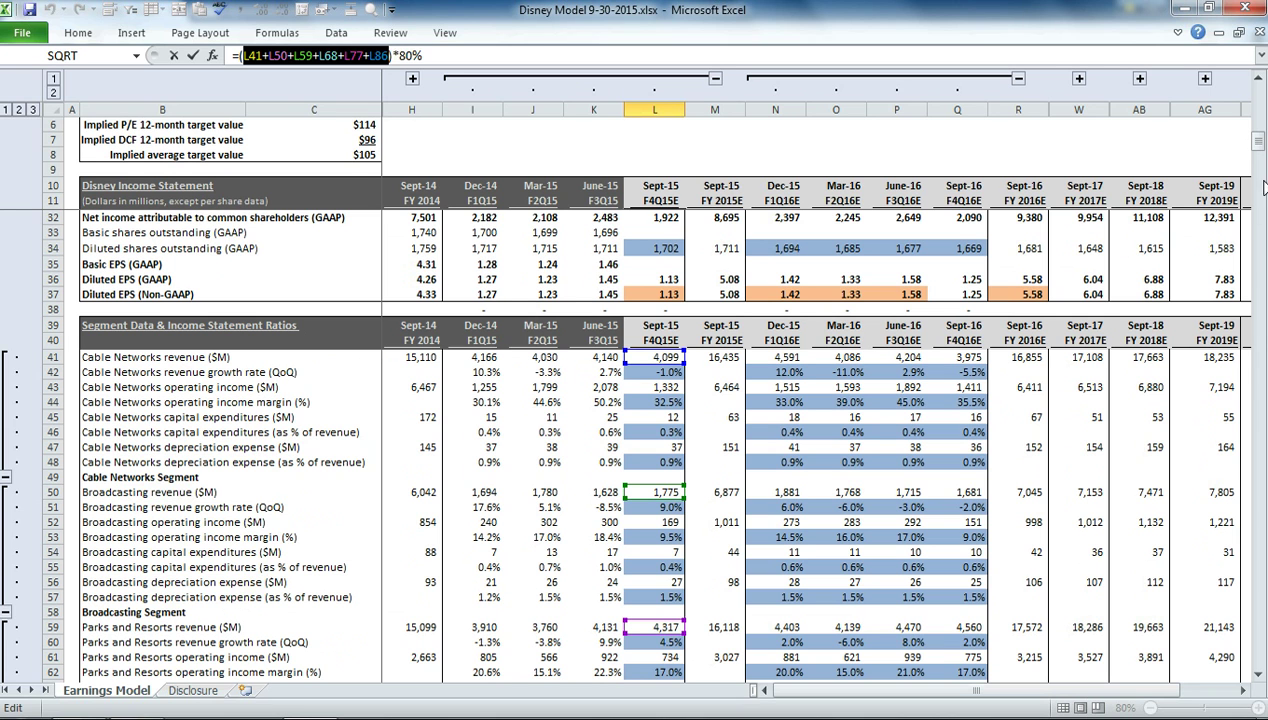
drag(1262, 150, 1262, 195)
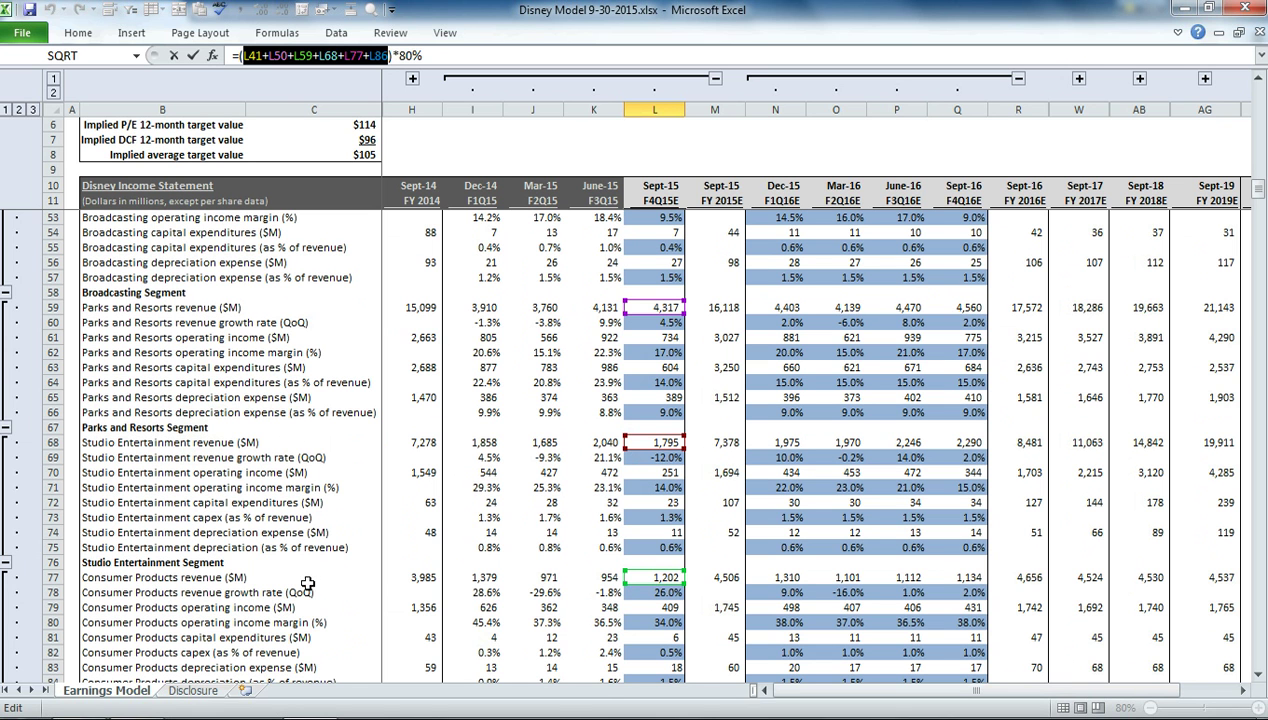
drag(1250, 188, 1251, 214)
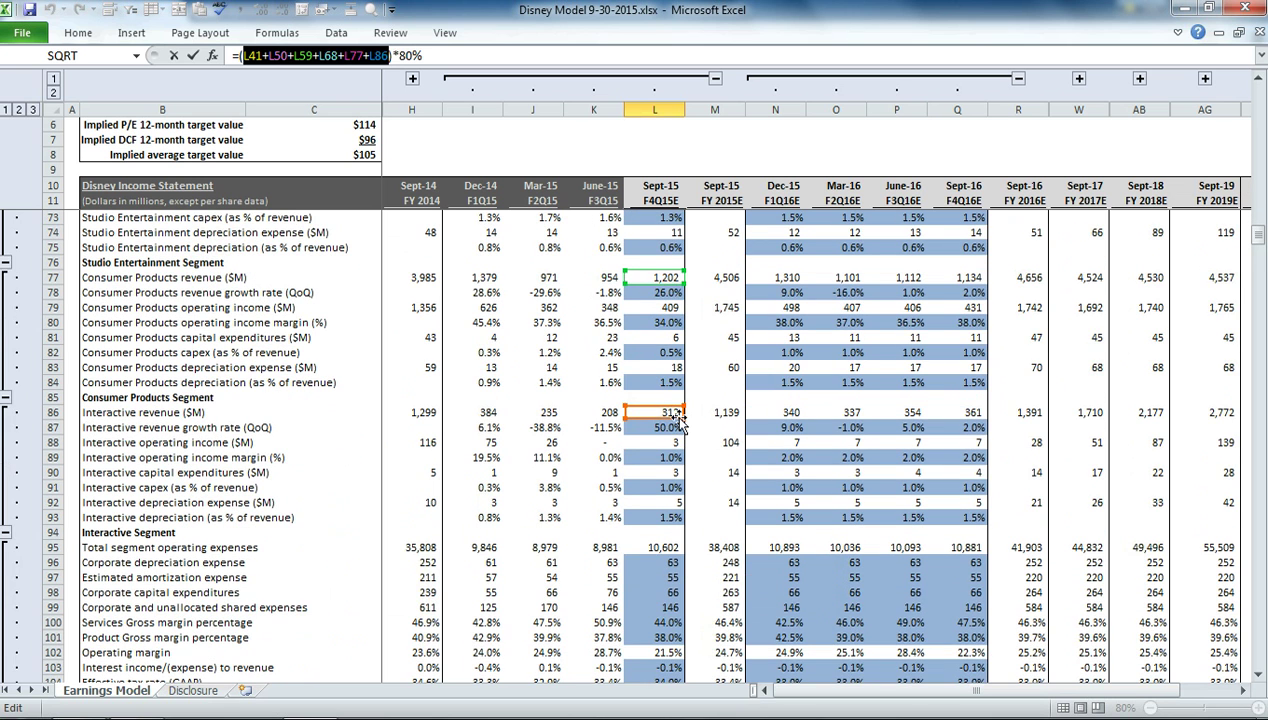
key(Return)
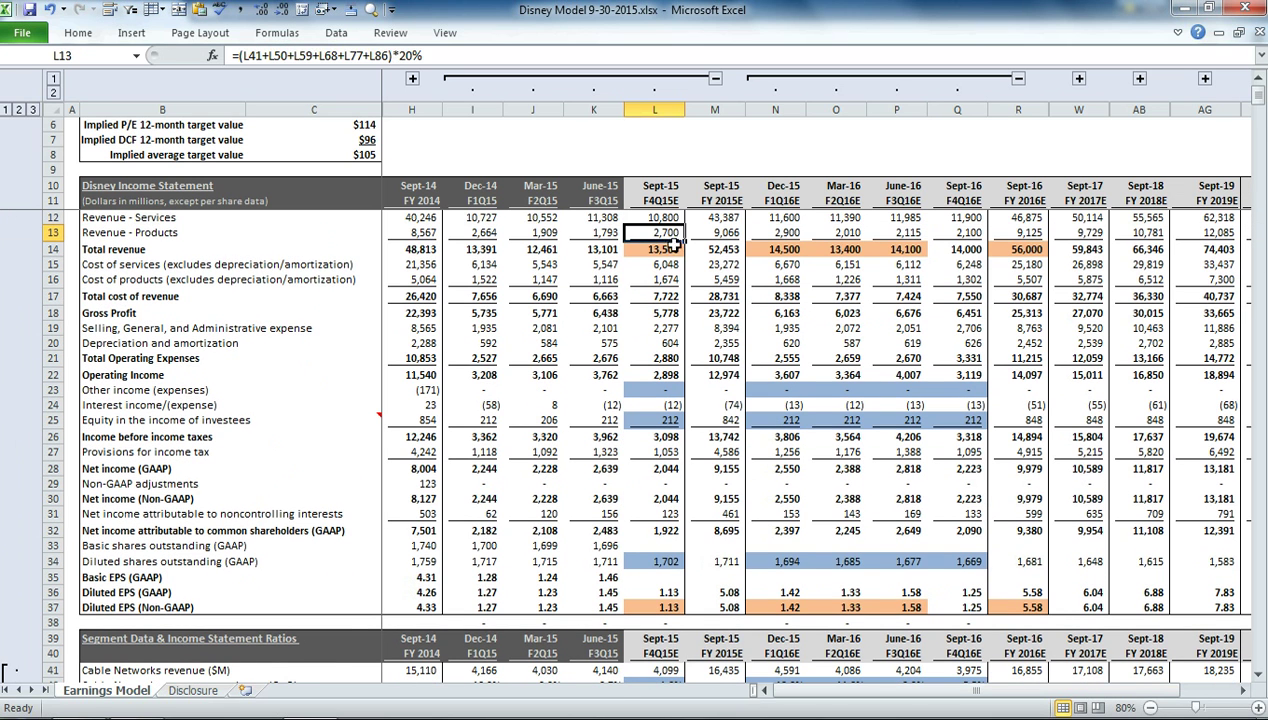
click(677, 250)
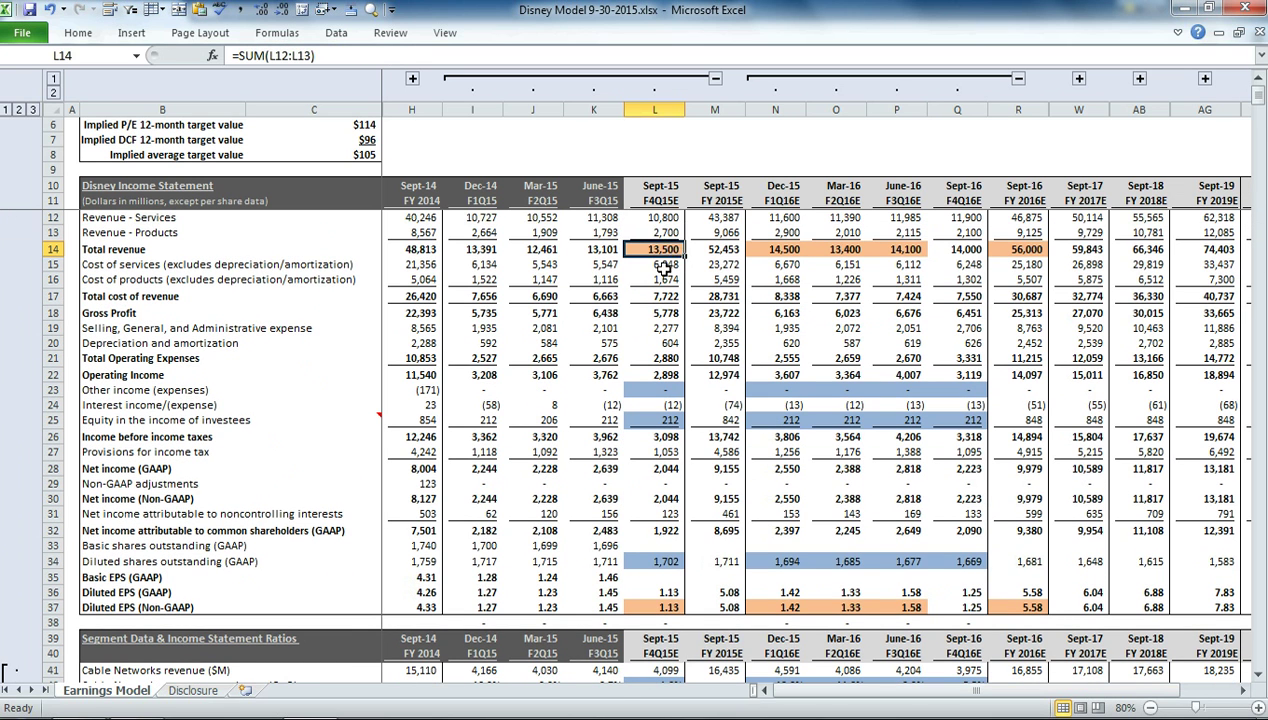
click(669, 280)
double_click(665, 264)
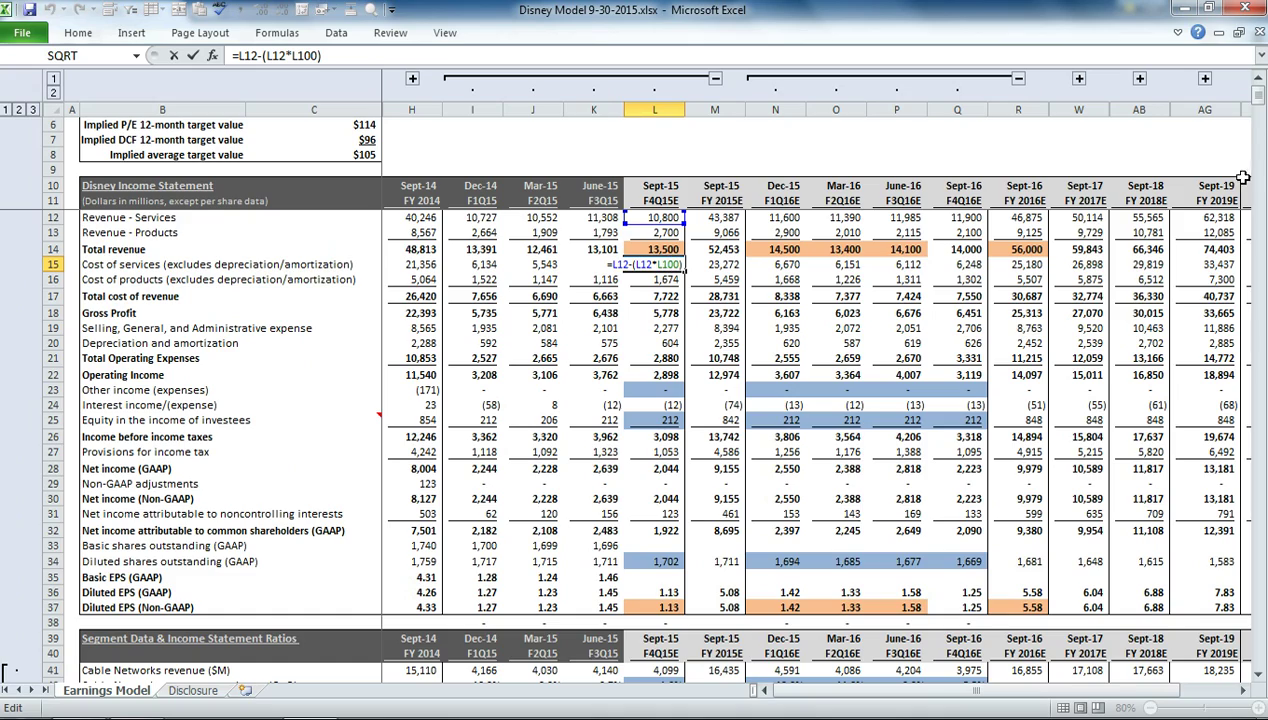
drag(1250, 92, 1258, 270)
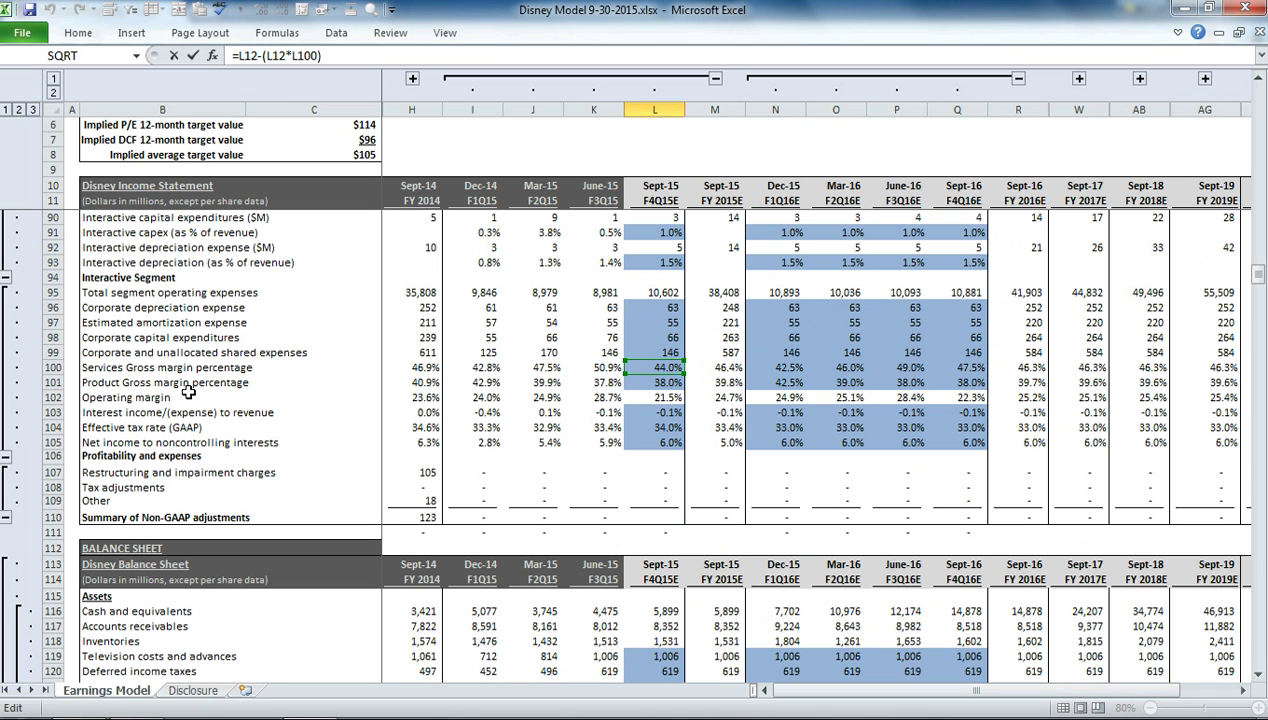
key(Return)
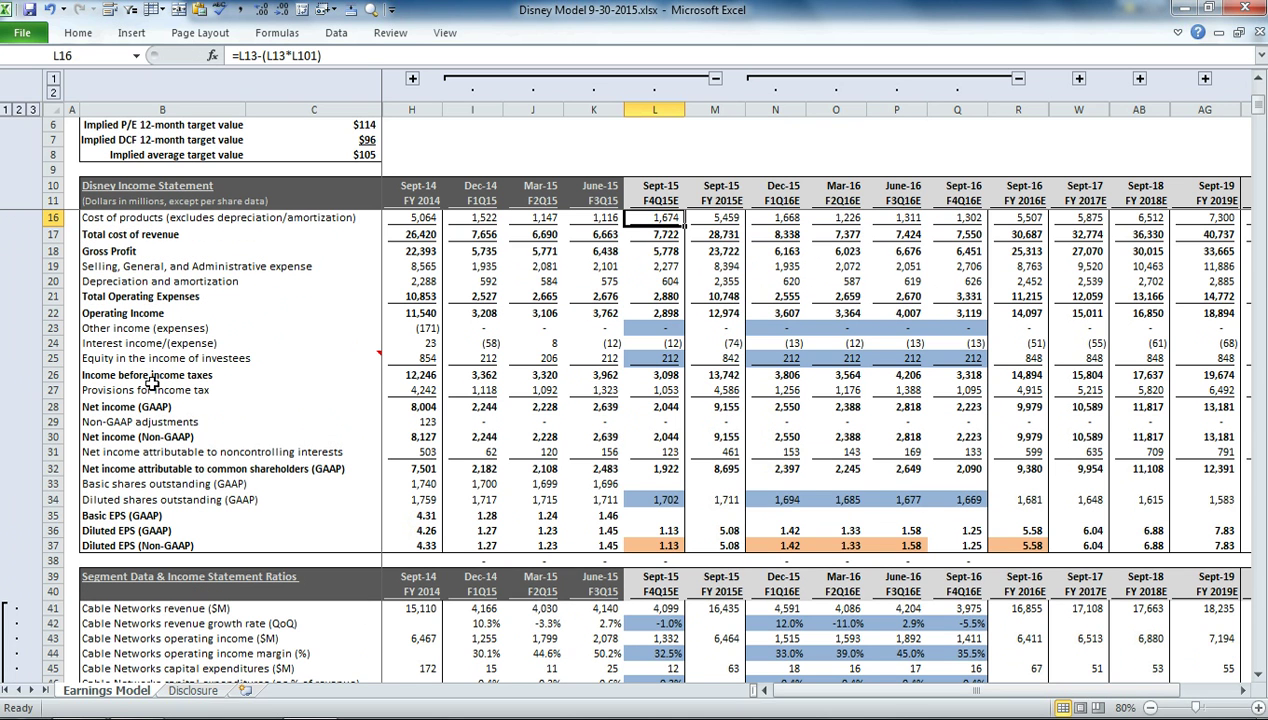
key(Return)
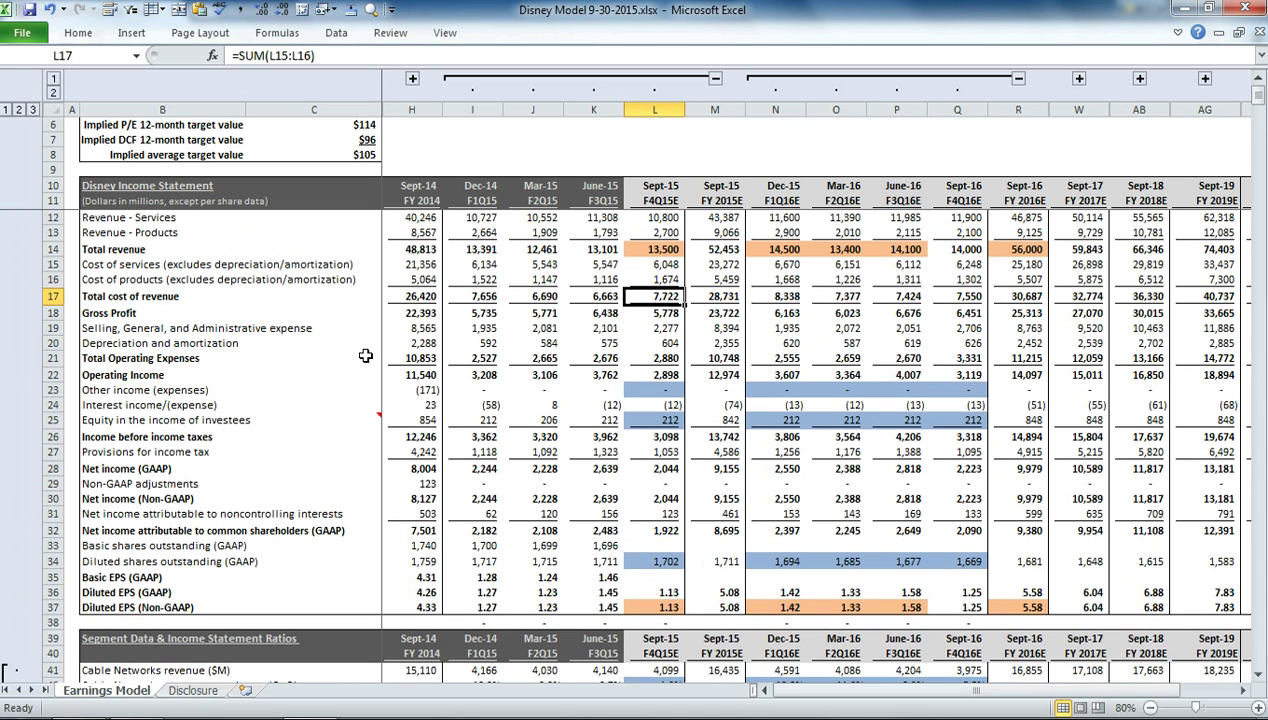
key(Return)
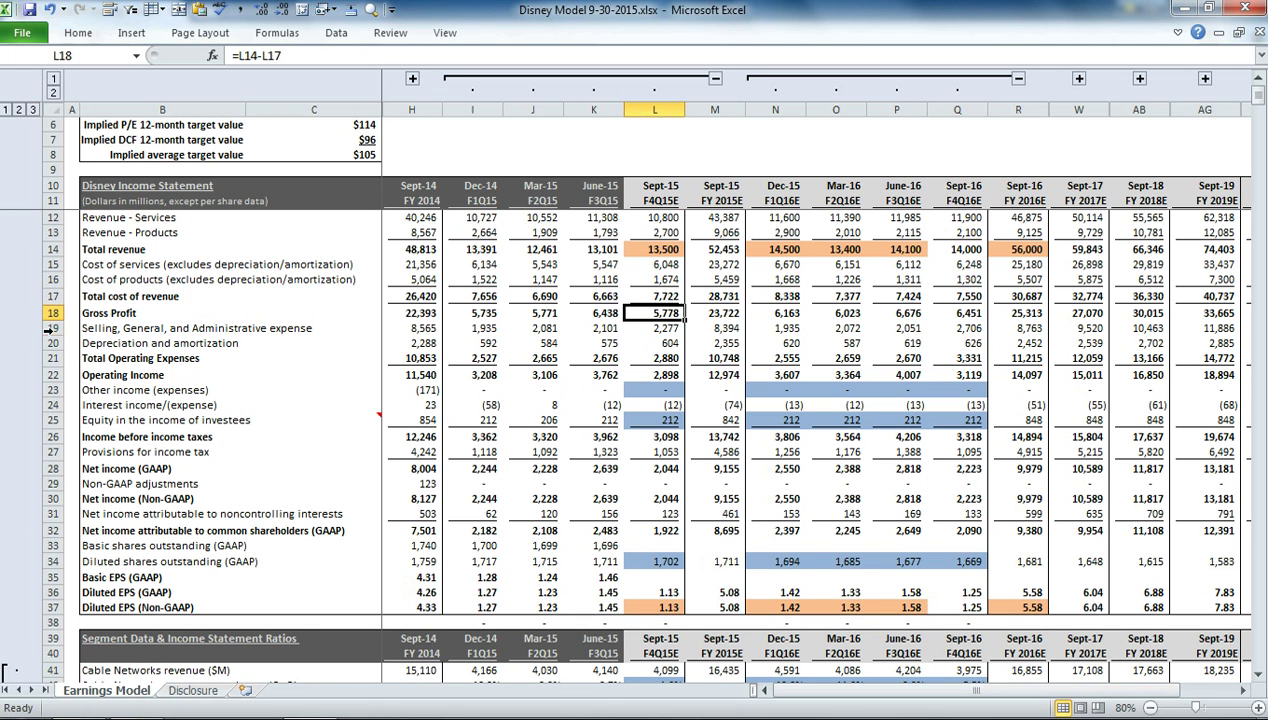
drag(47, 328, 48, 343)
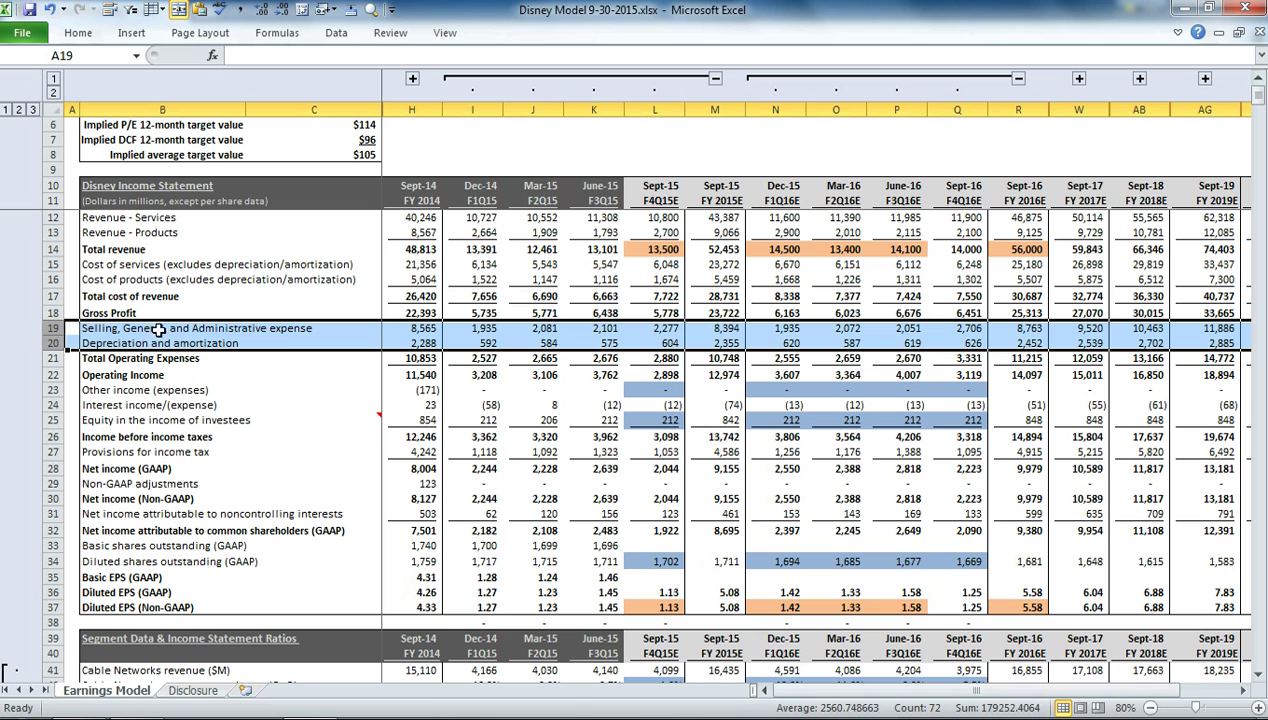
double_click(667, 328)
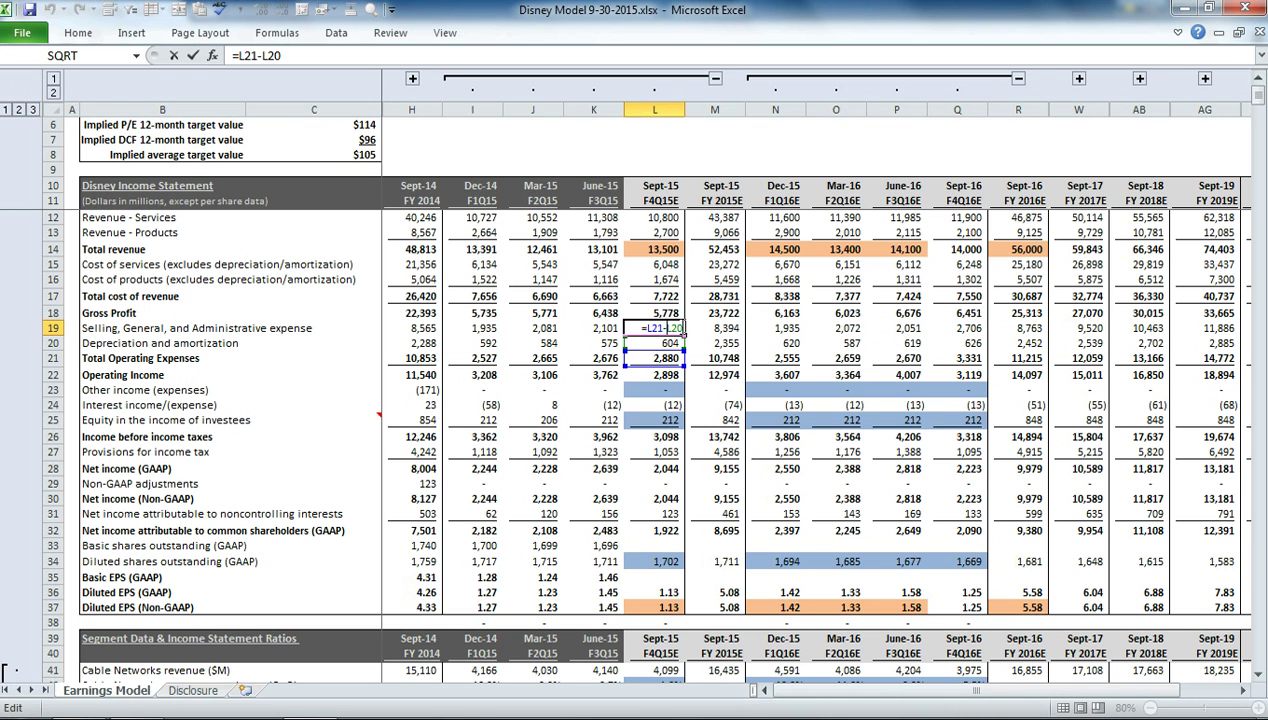
key(Escape)
click(667, 357)
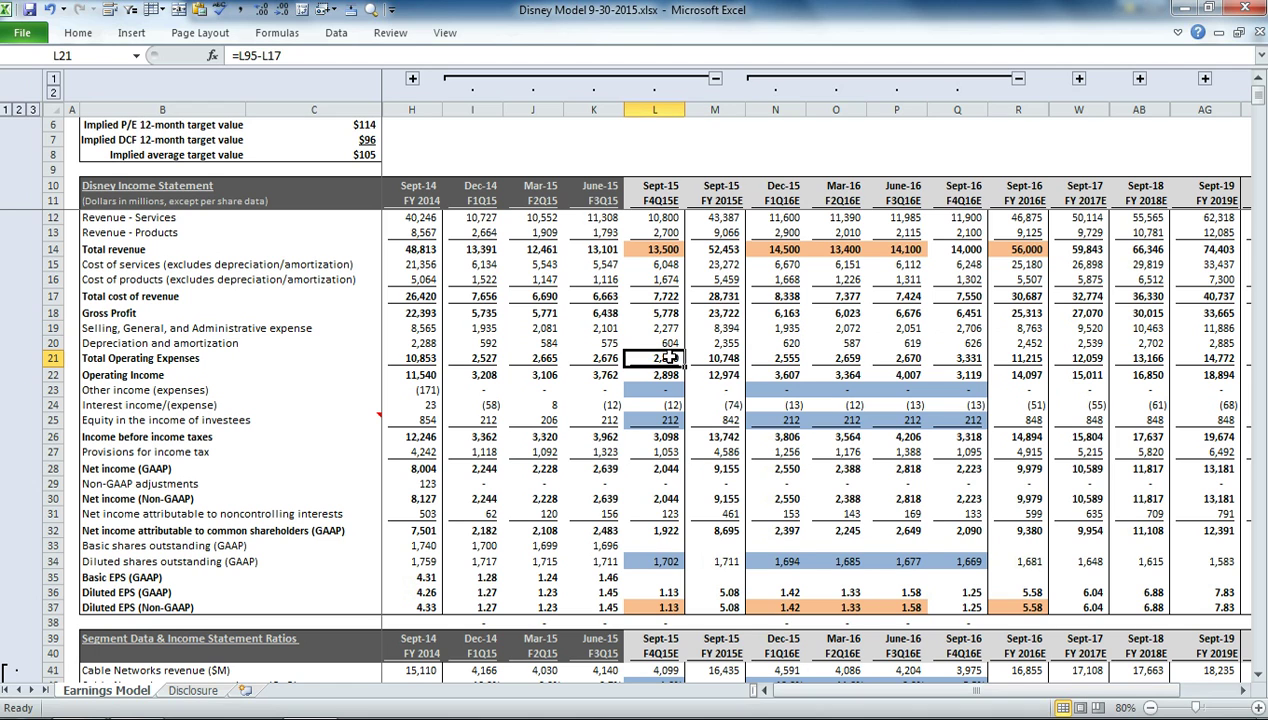
double_click(667, 357)
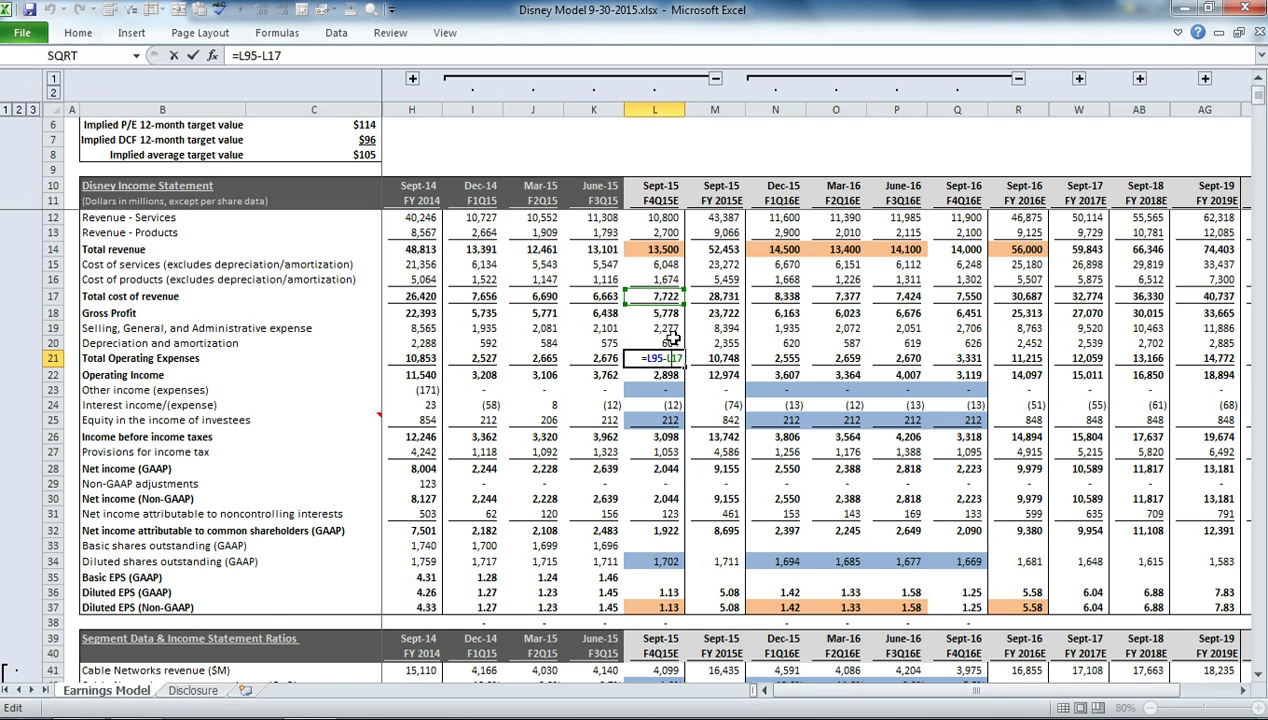
scroll(673, 342, down, 15)
scroll(673, 342, down, 4)
scroll(653, 402, down, 1)
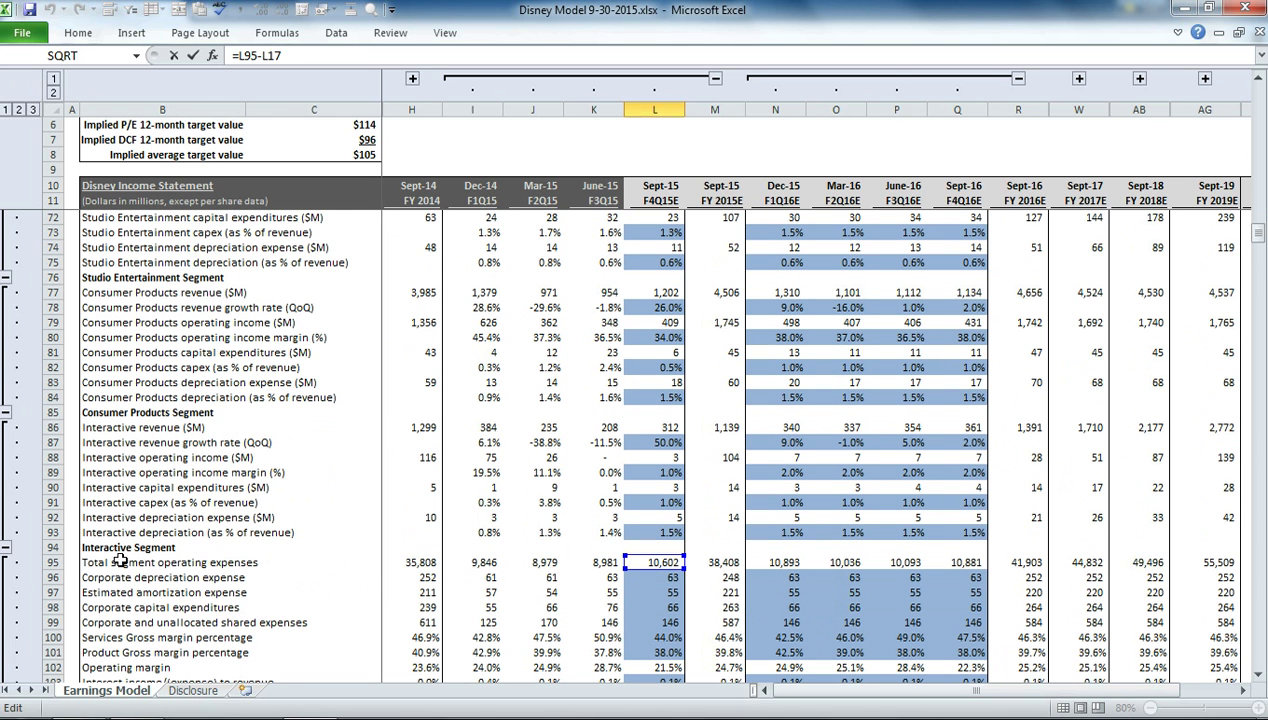
key(Escape)
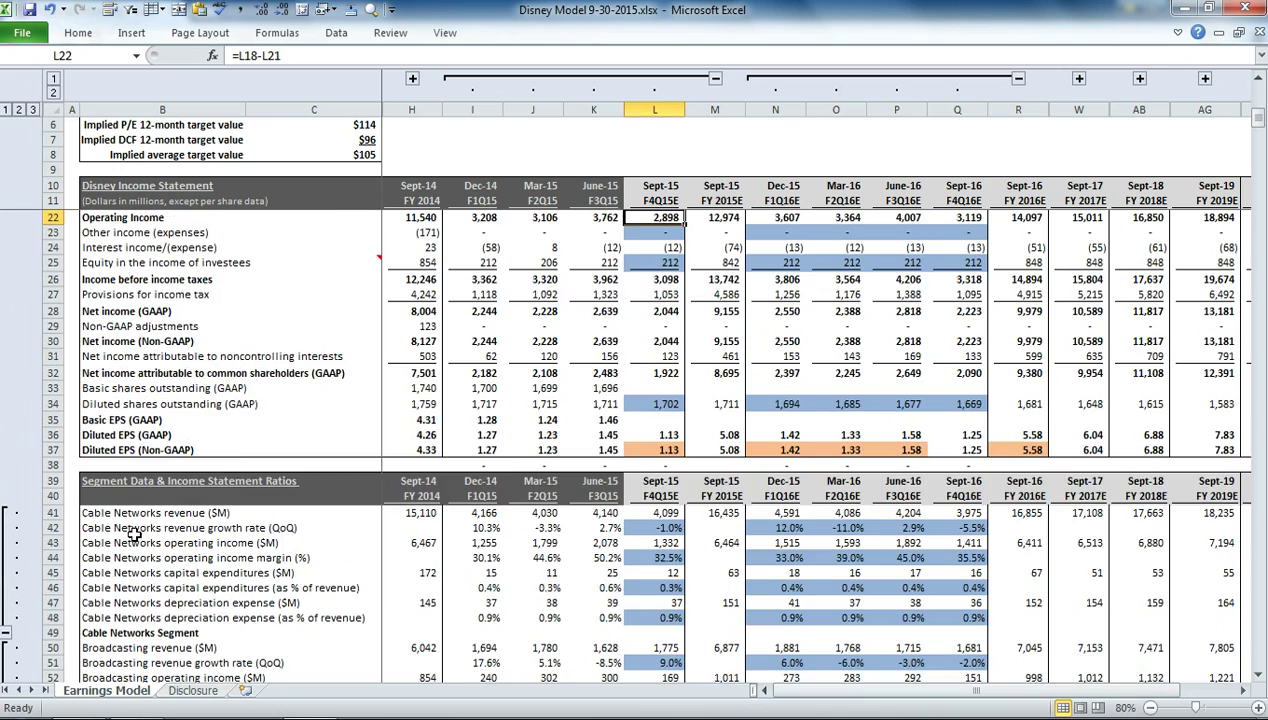
scroll(243, 545, down, 20)
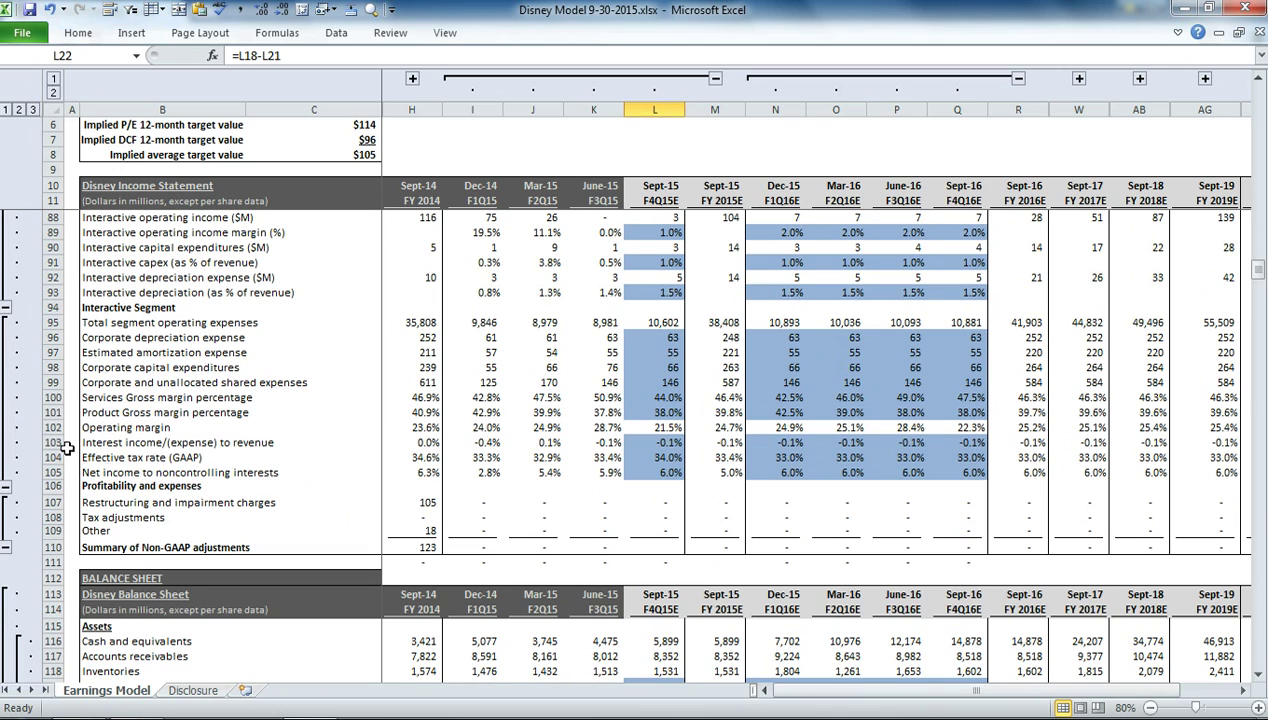
double_click(651, 322)
scroll(665, 400, up, 7)
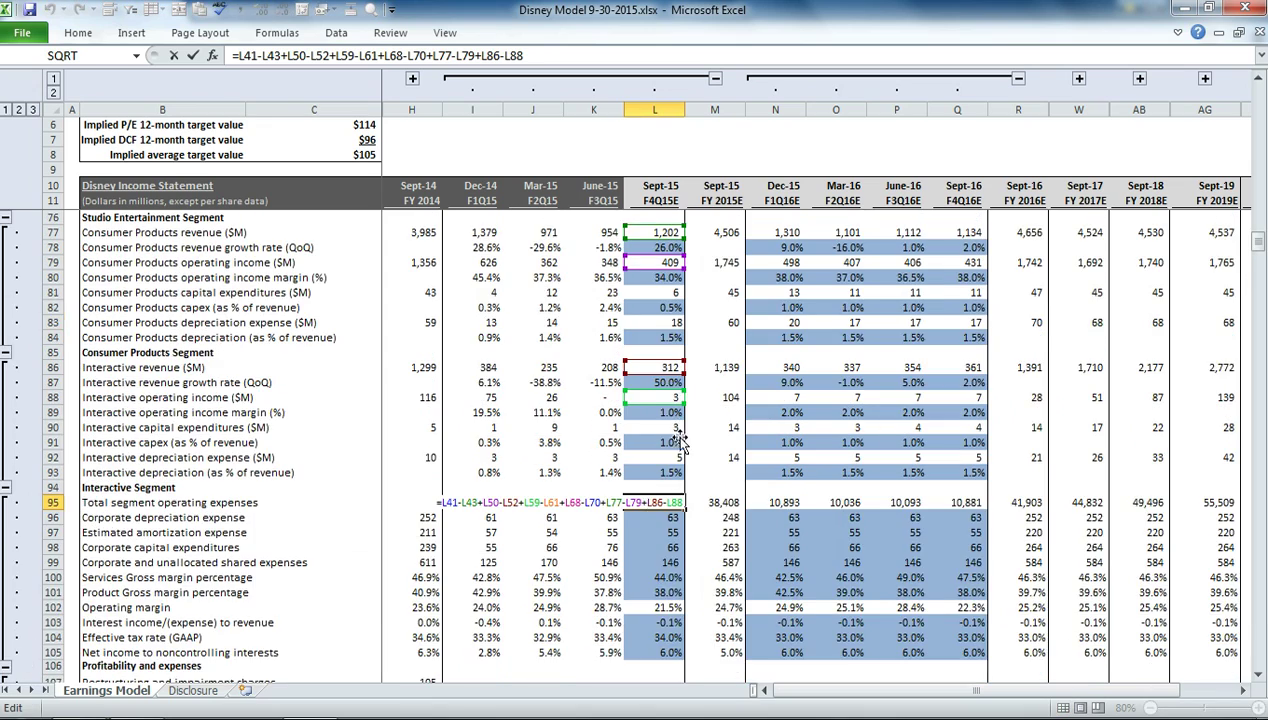
scroll(677, 436, up, 2)
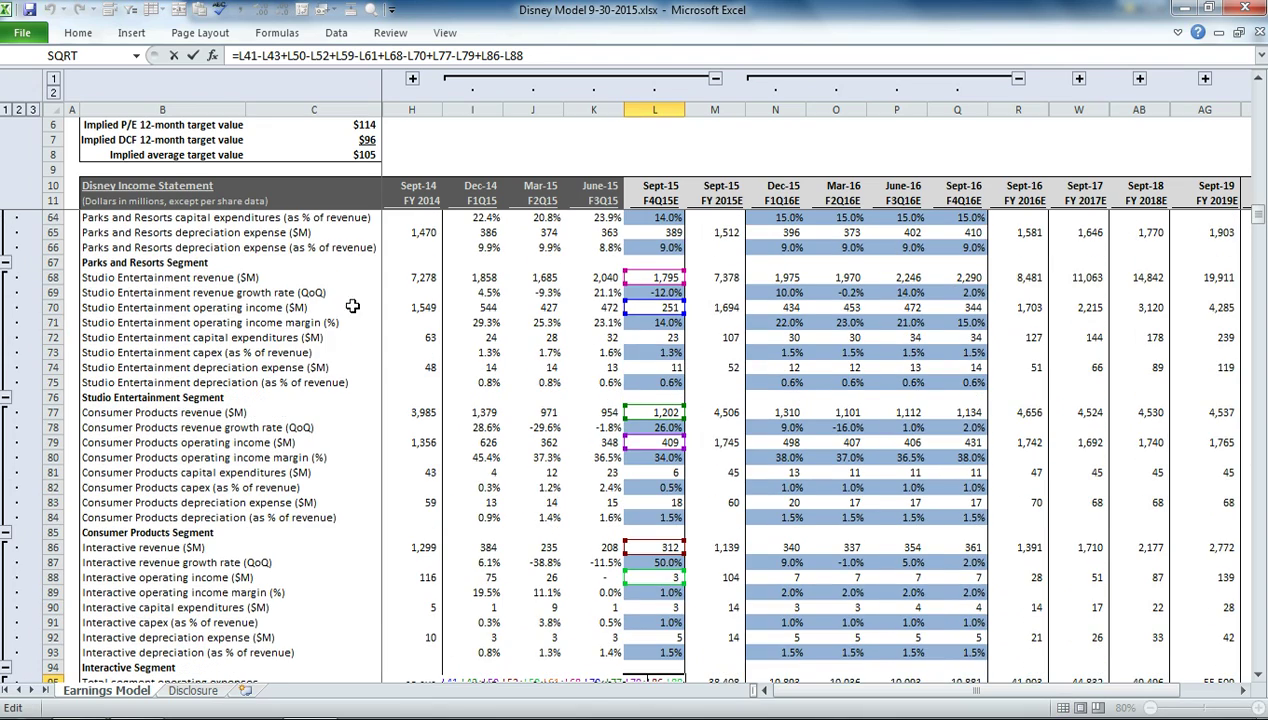
scroll(512, 331, up, 2)
scroll(520, 325, up, 1)
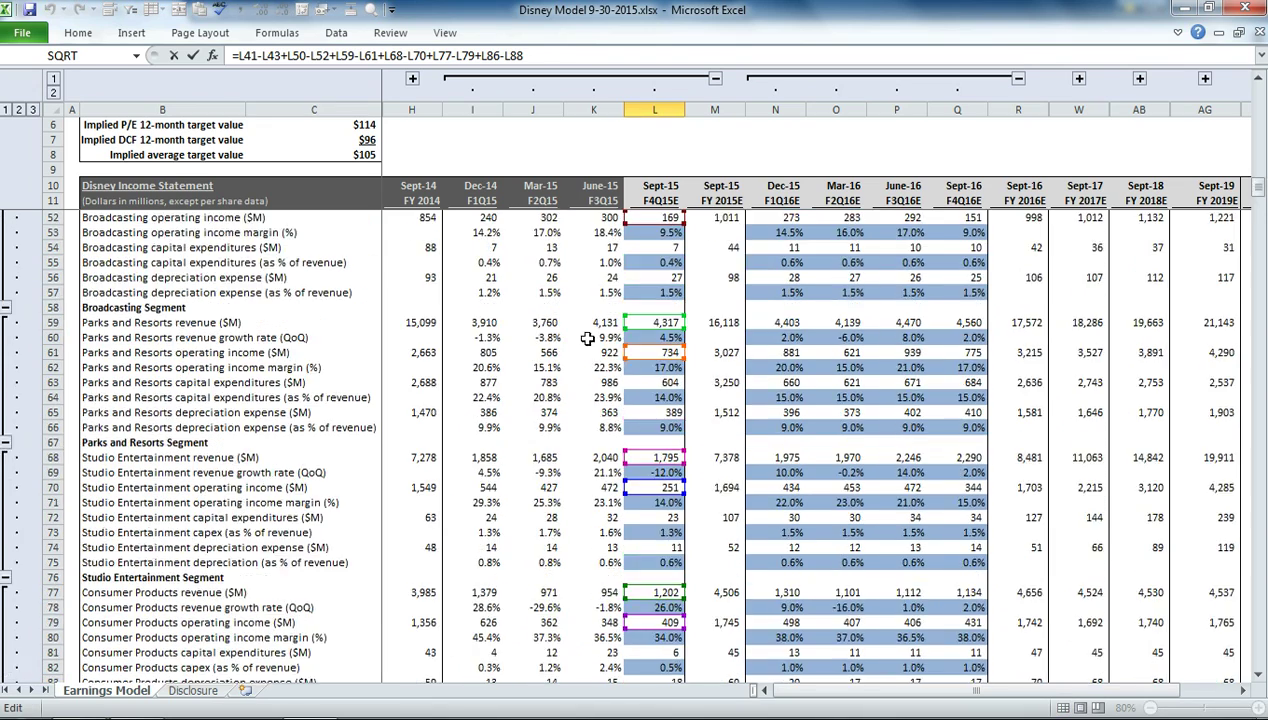
scroll(657, 347, up, 1)
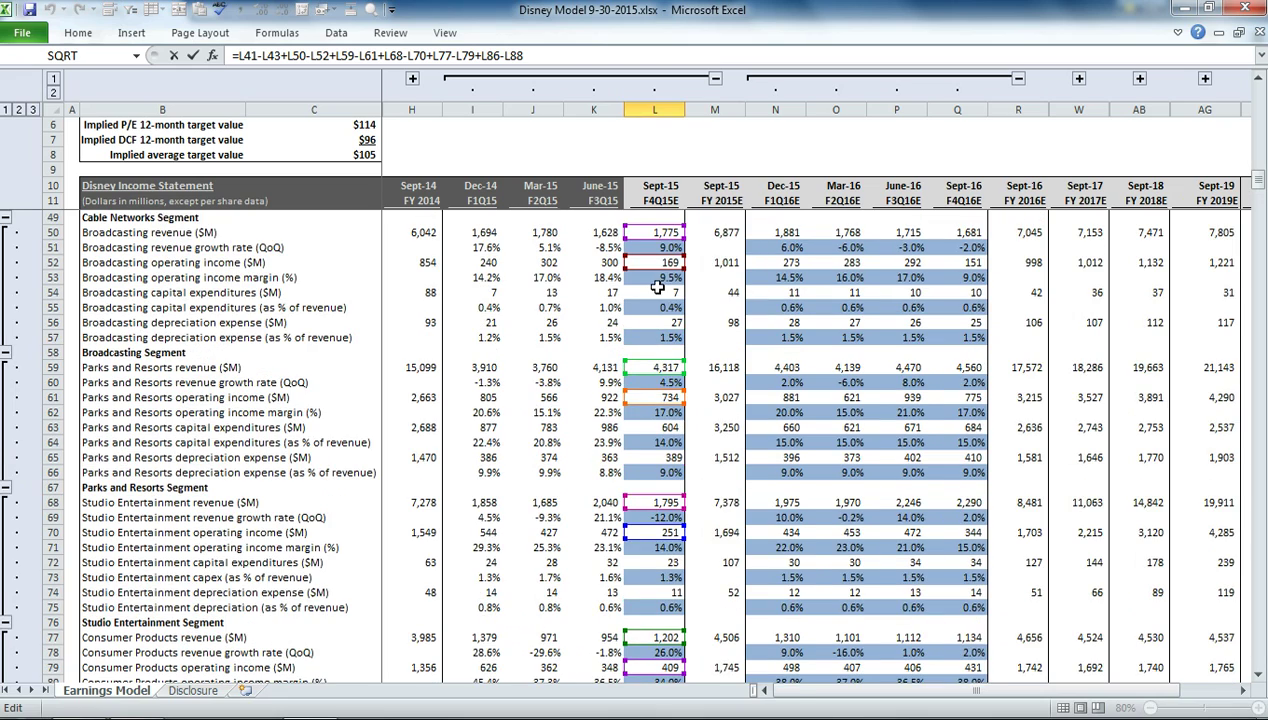
scroll(660, 300, down, 11)
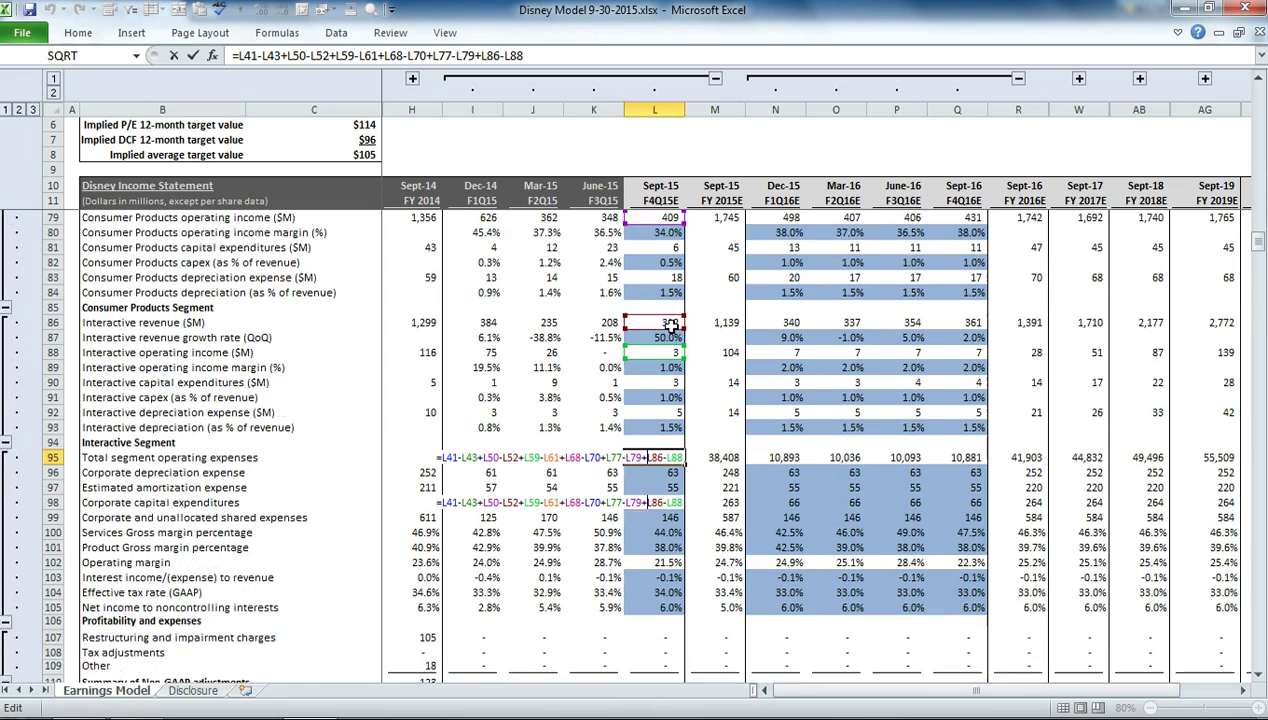
key(Return)
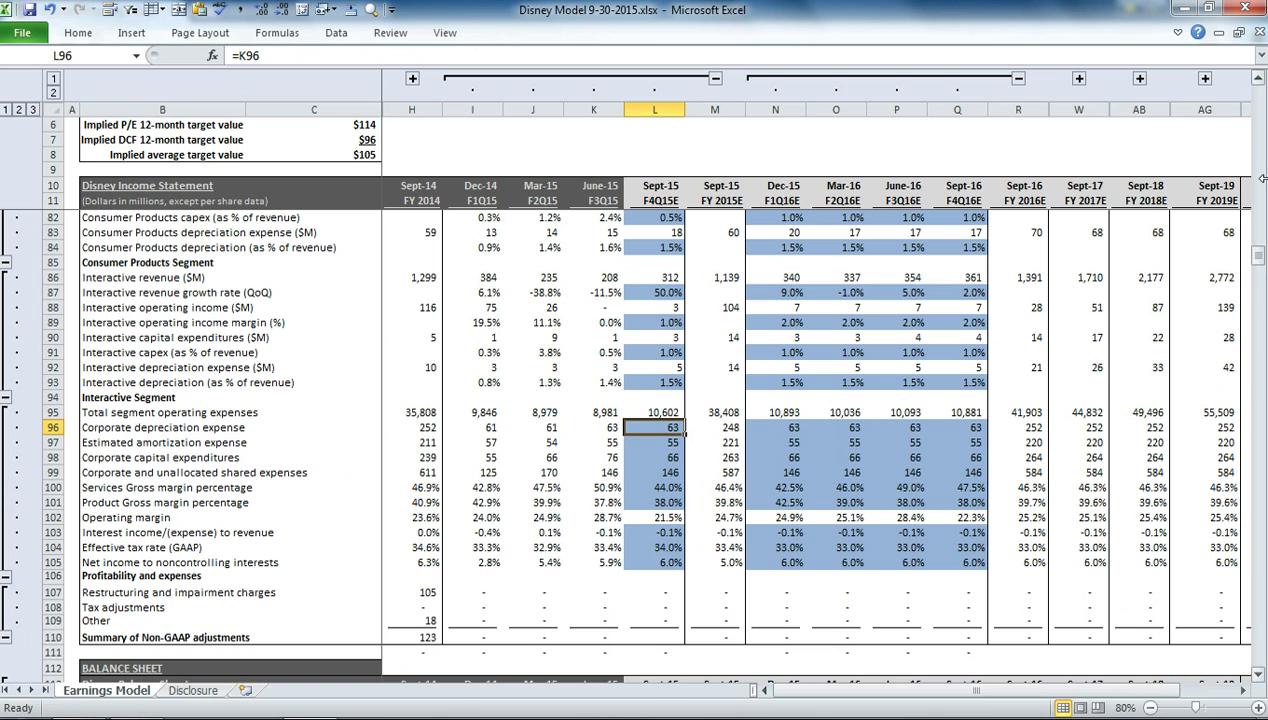
drag(1258, 258, 1258, 88)
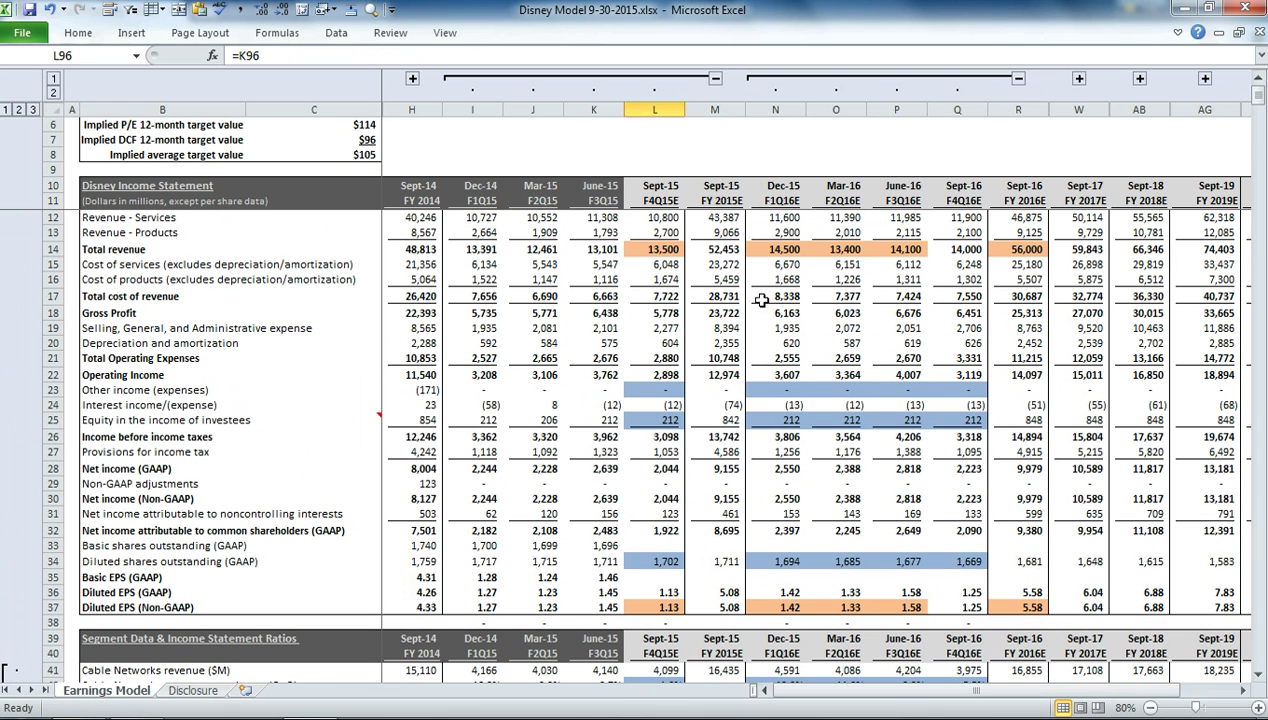
click(634, 373)
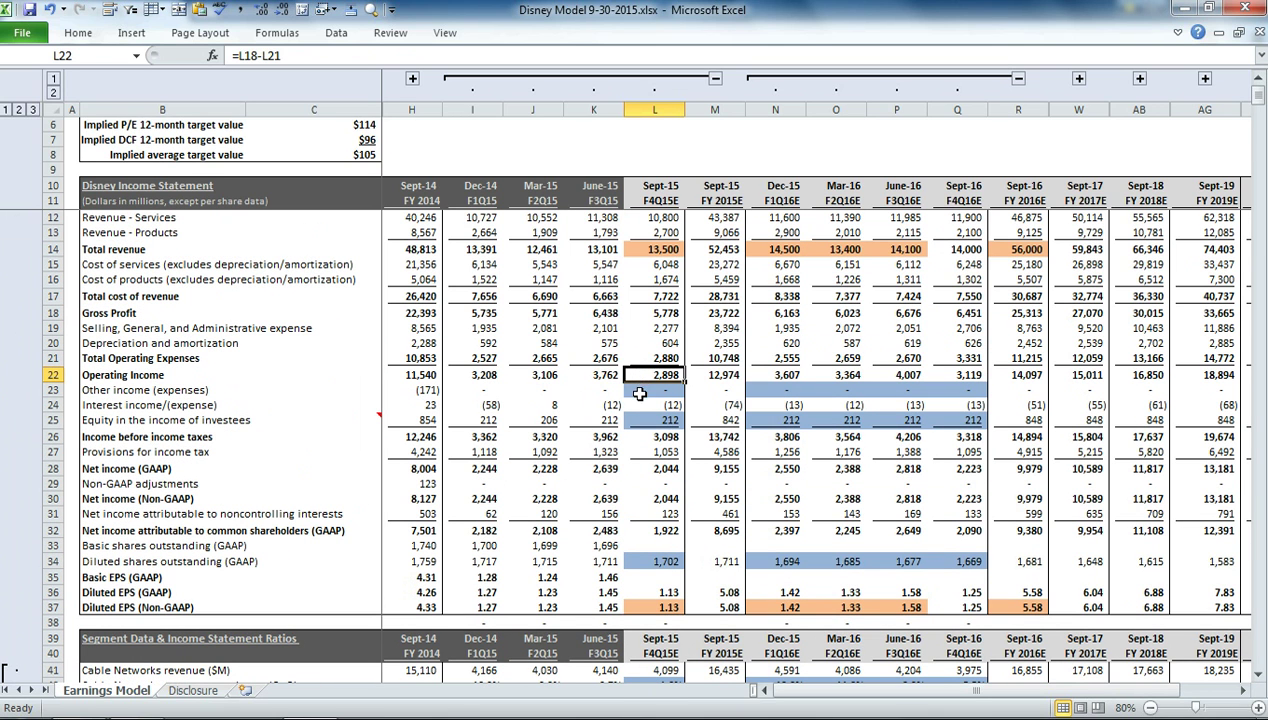
key(Down)
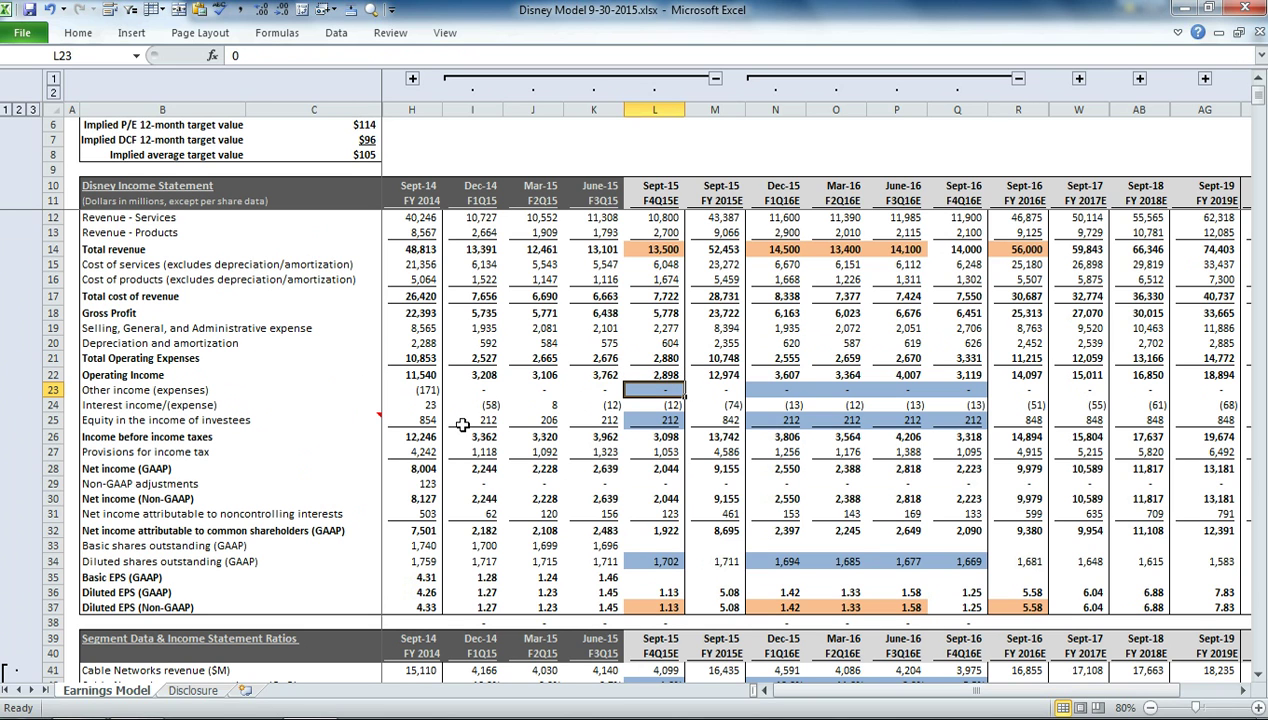
click(660, 404)
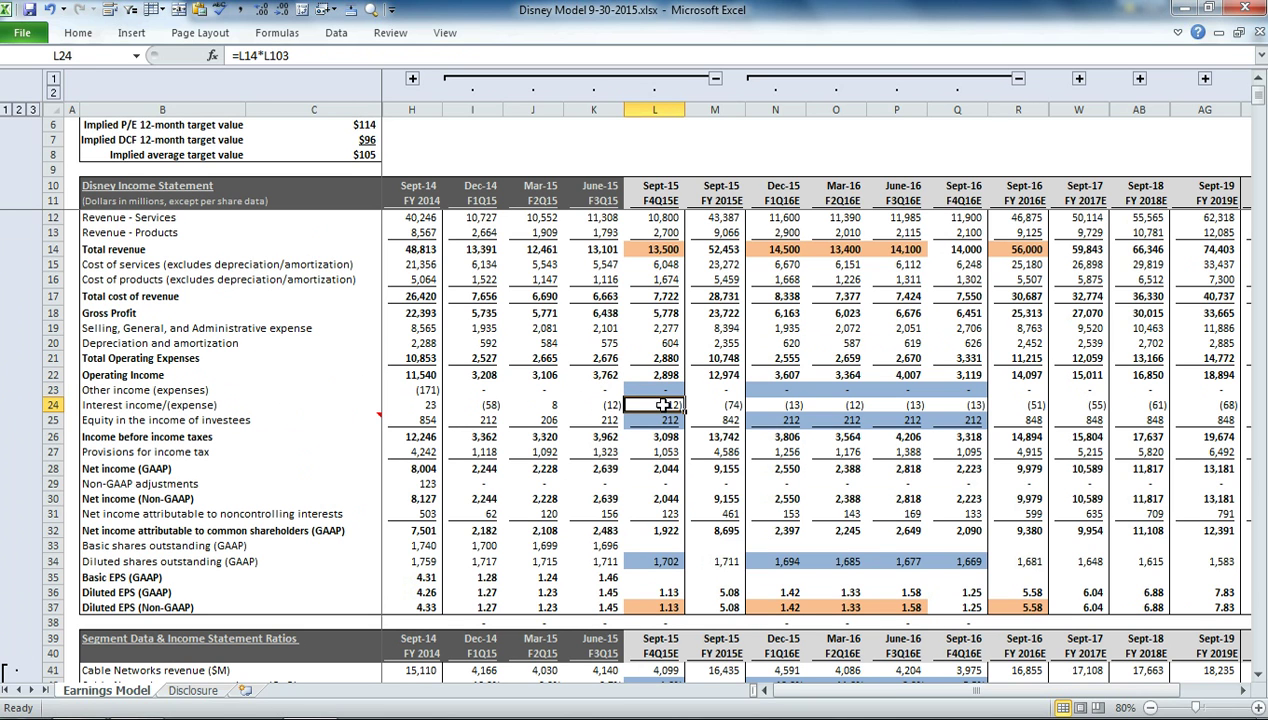
double_click(660, 404)
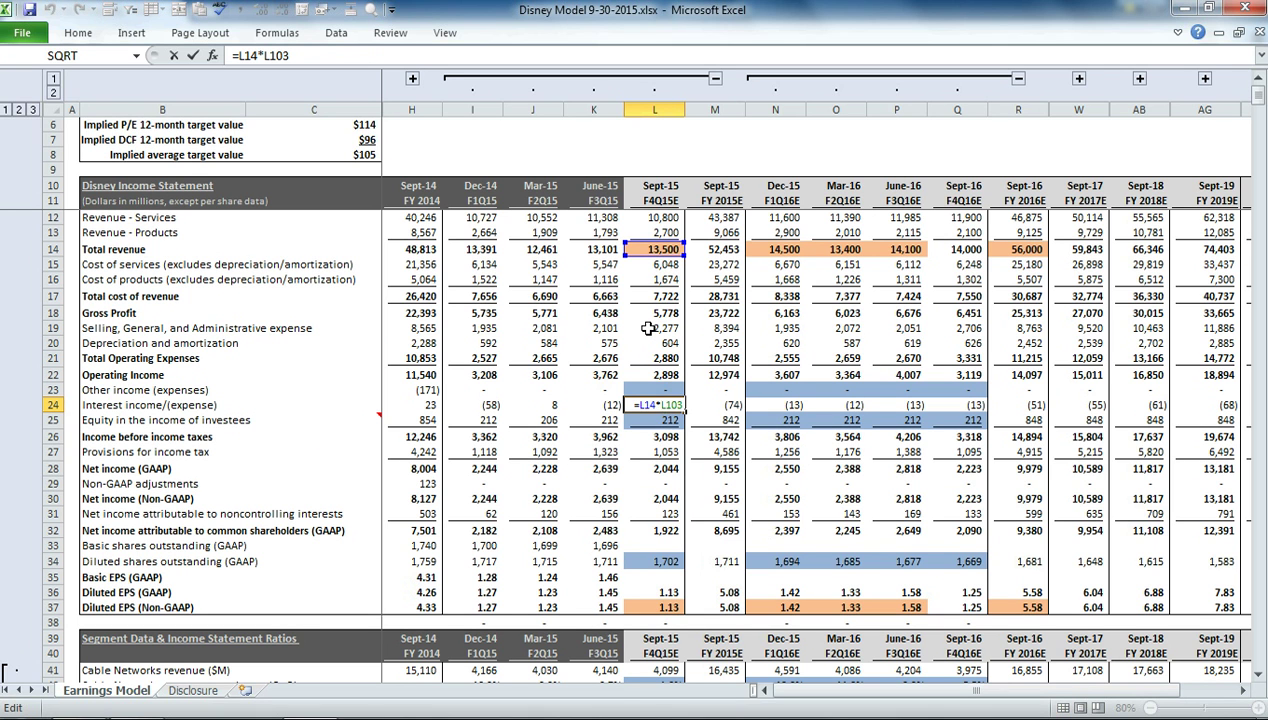
key(Return)
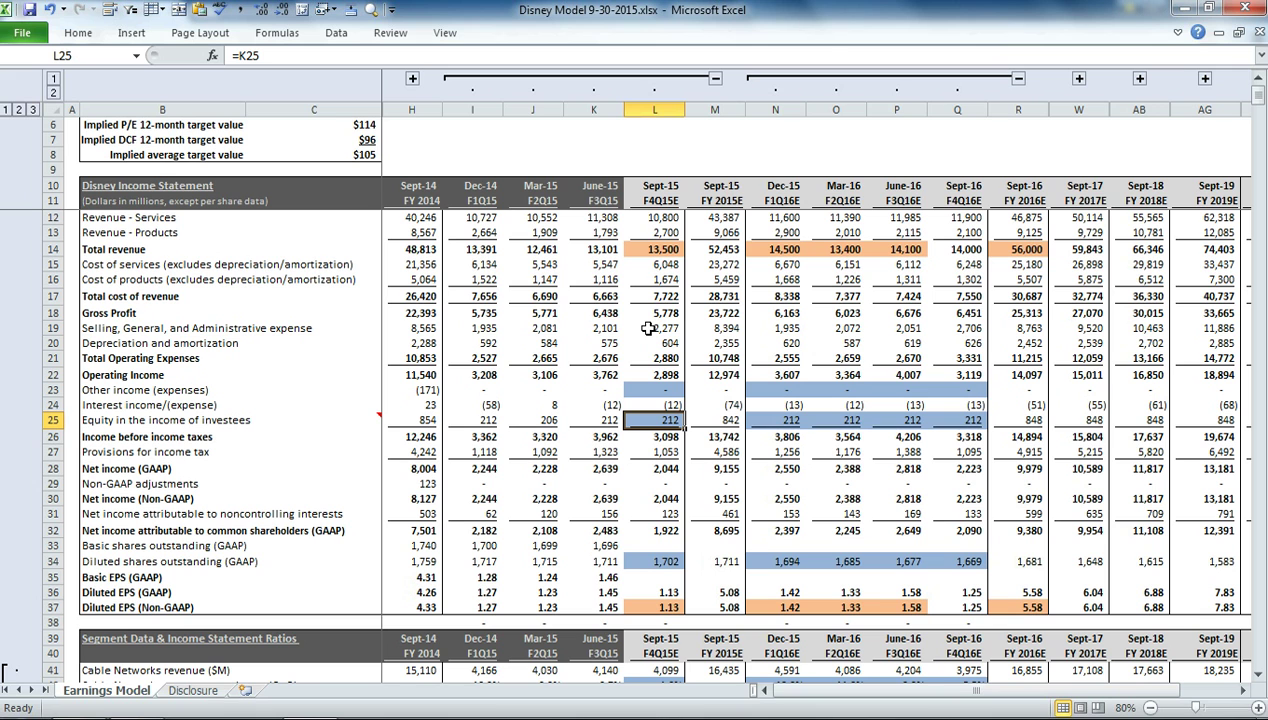
click(343, 57)
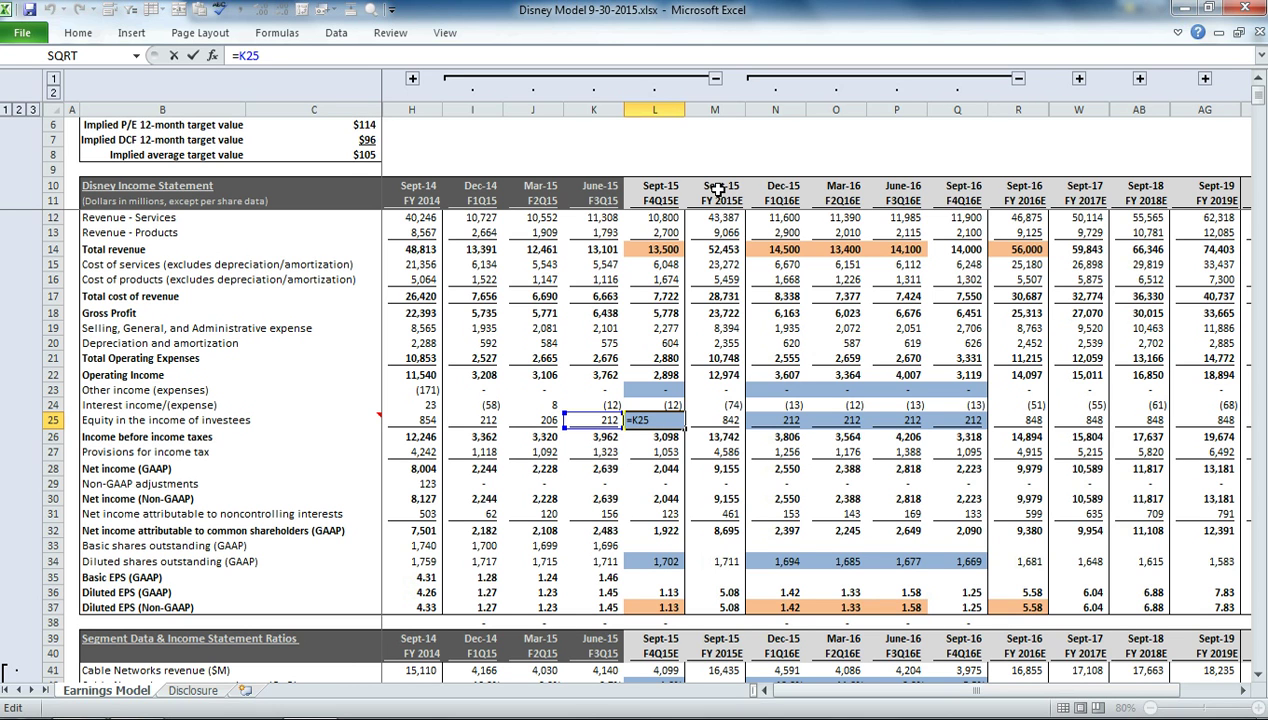
key(Return)
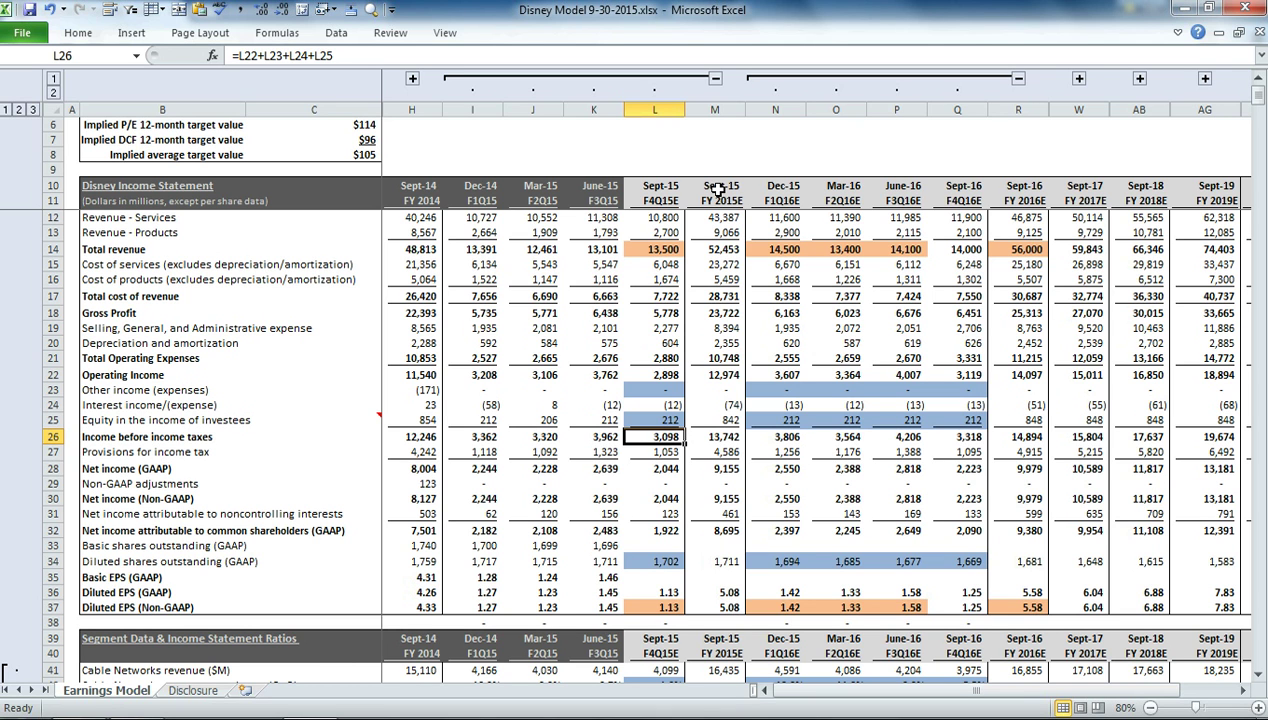
key(Down)
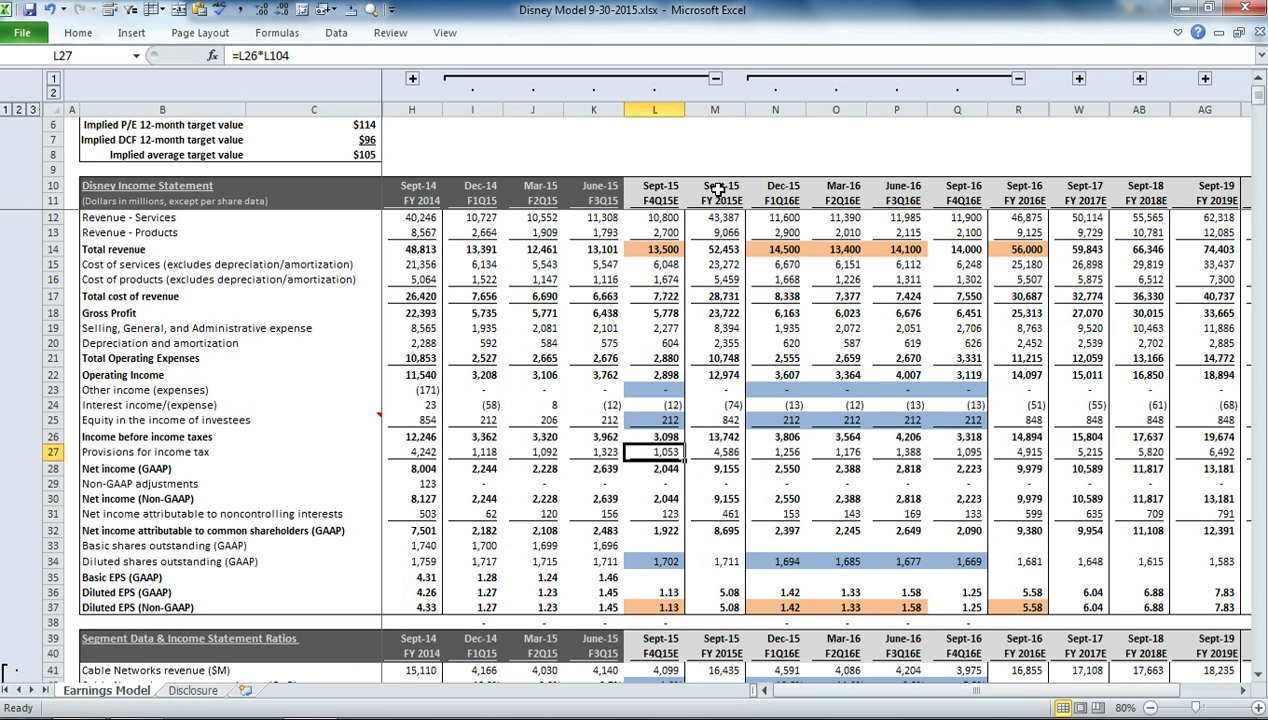
key(Down)
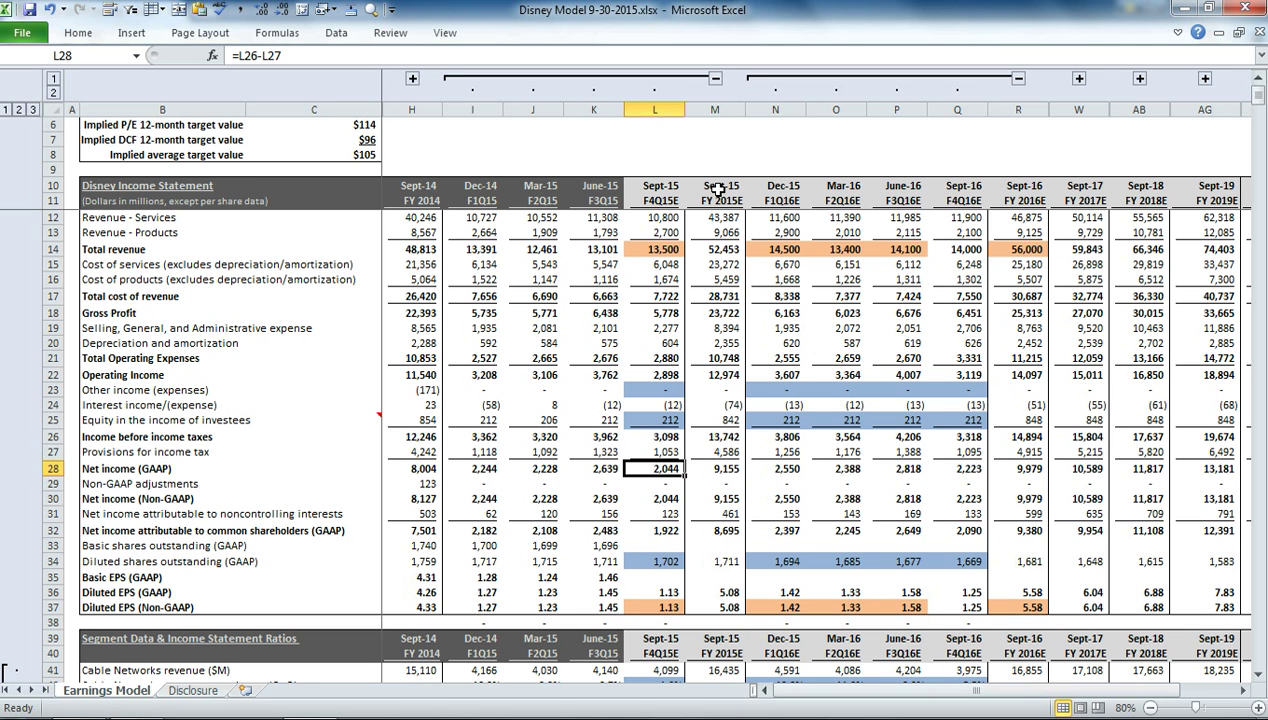
key(Down)
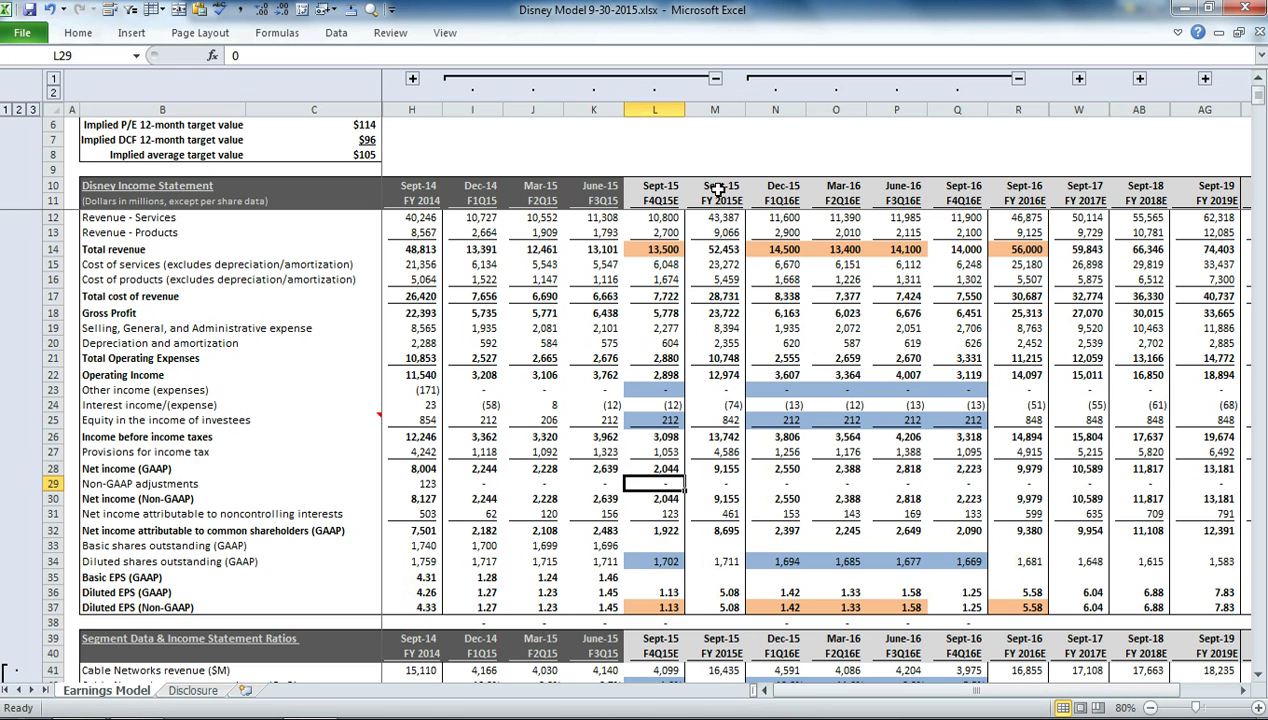
key(Down)
key(Down)
key(Down)
key(Down)
key(Down)
key(Down)
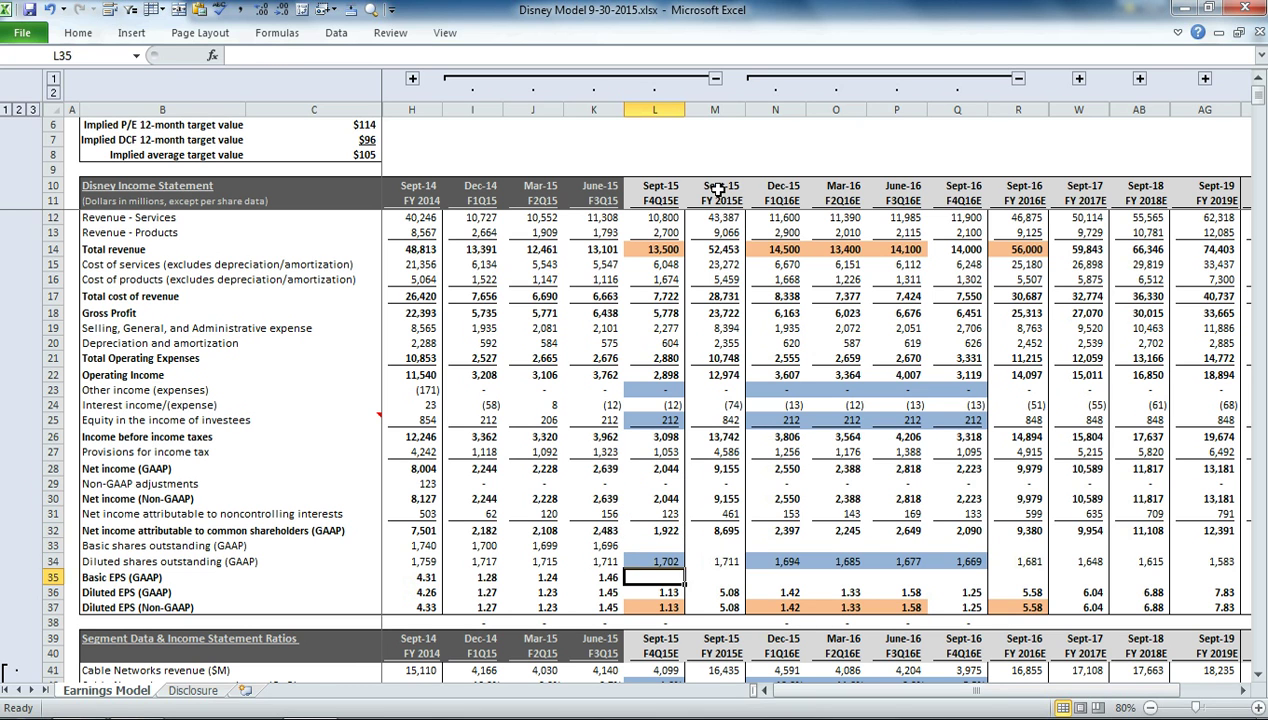
key(Down)
key(Down)
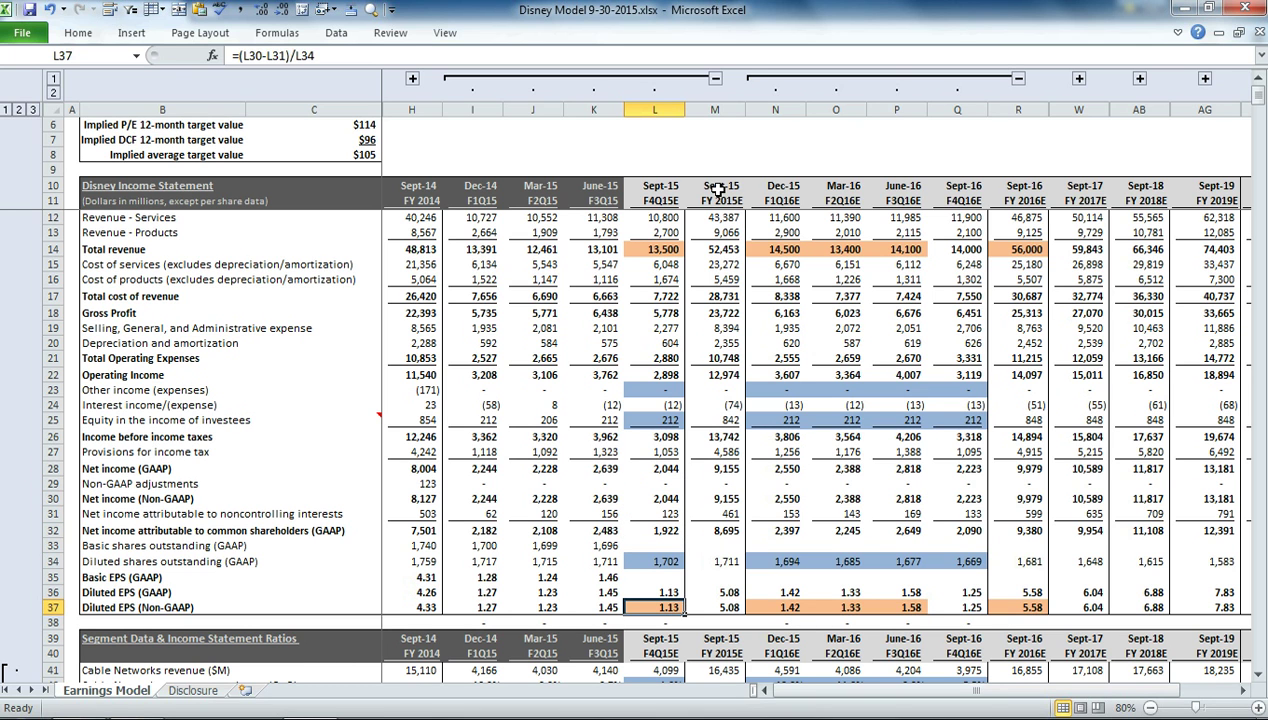
double_click(650, 607)
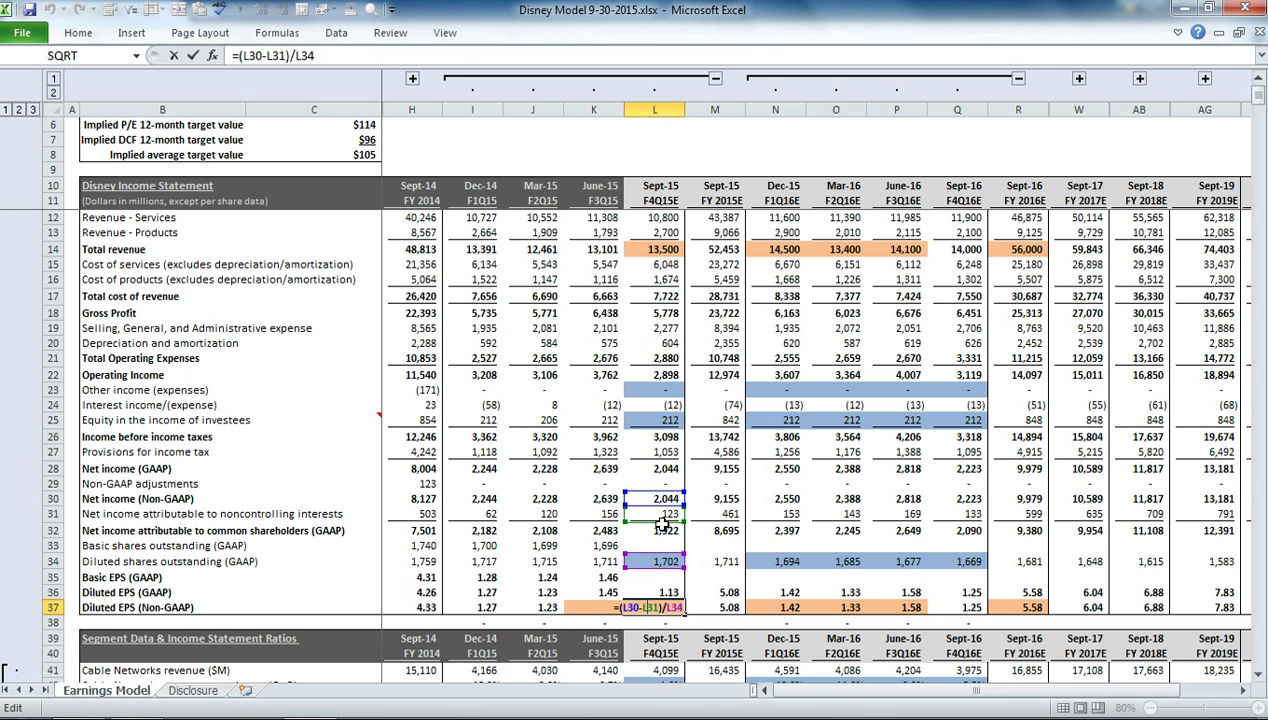
key(Return)
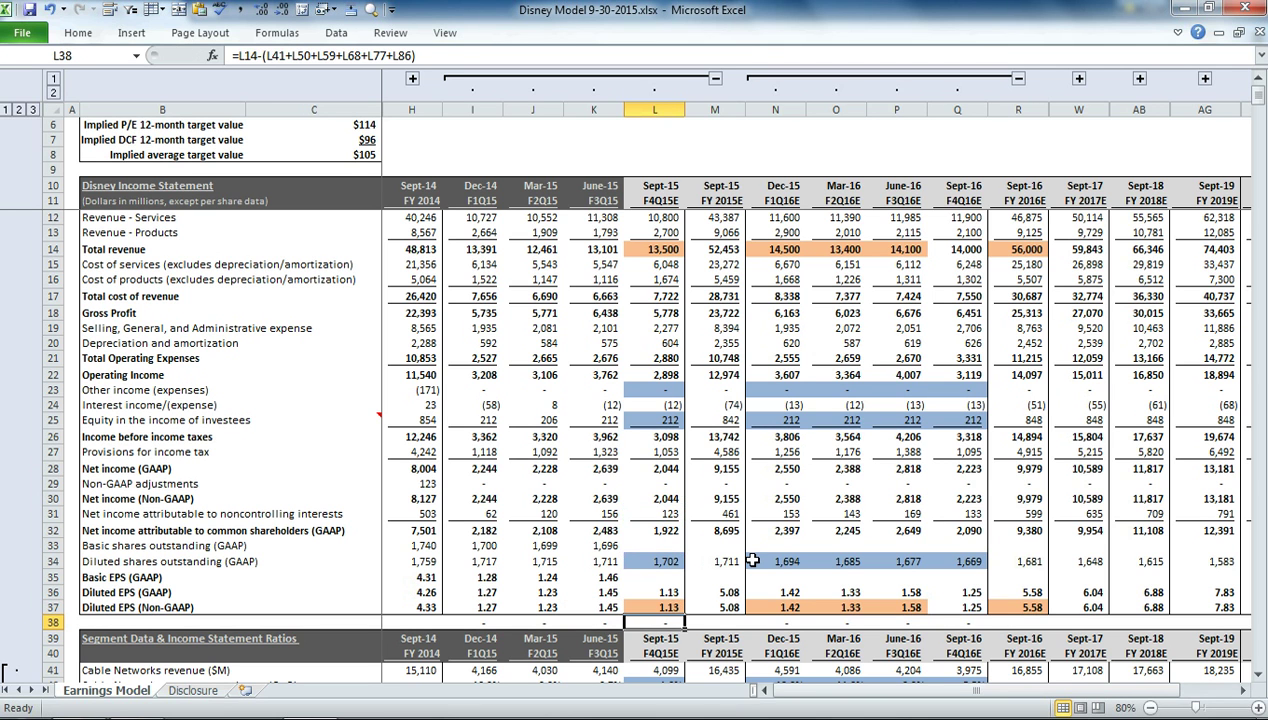
click(672, 608)
scroll(652, 550, down, 1)
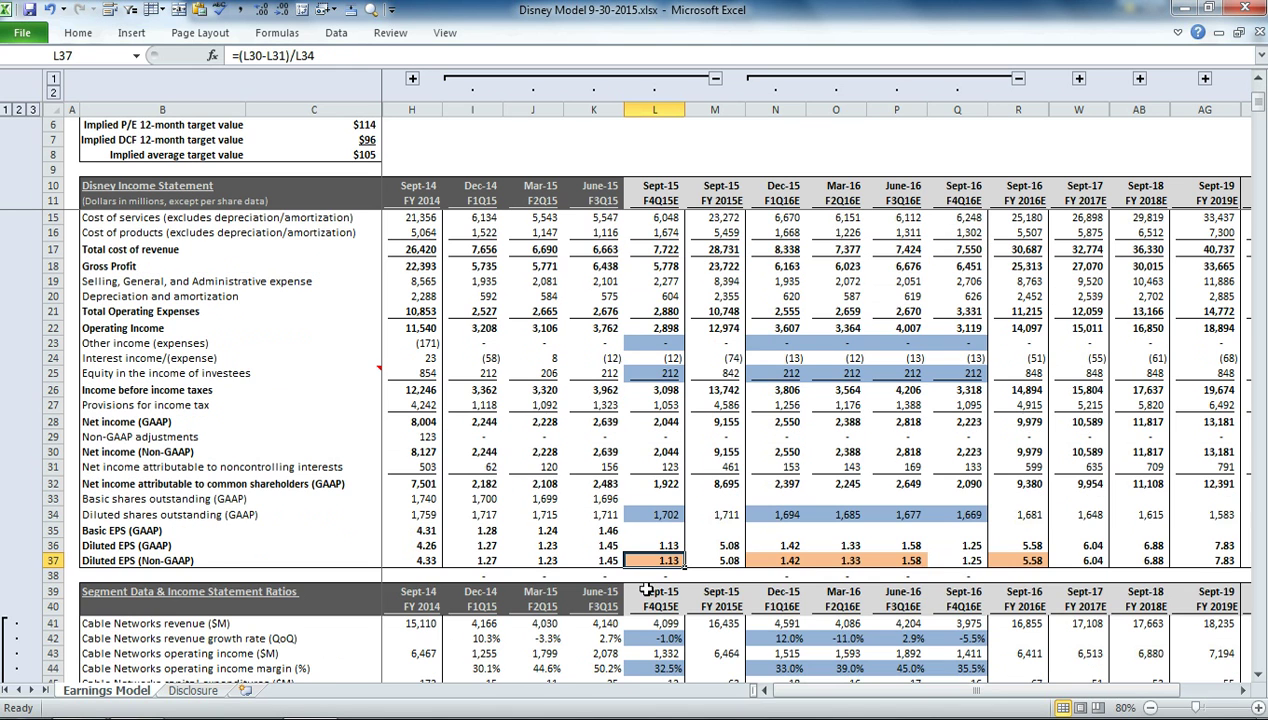
scroll(688, 468, up, 1)
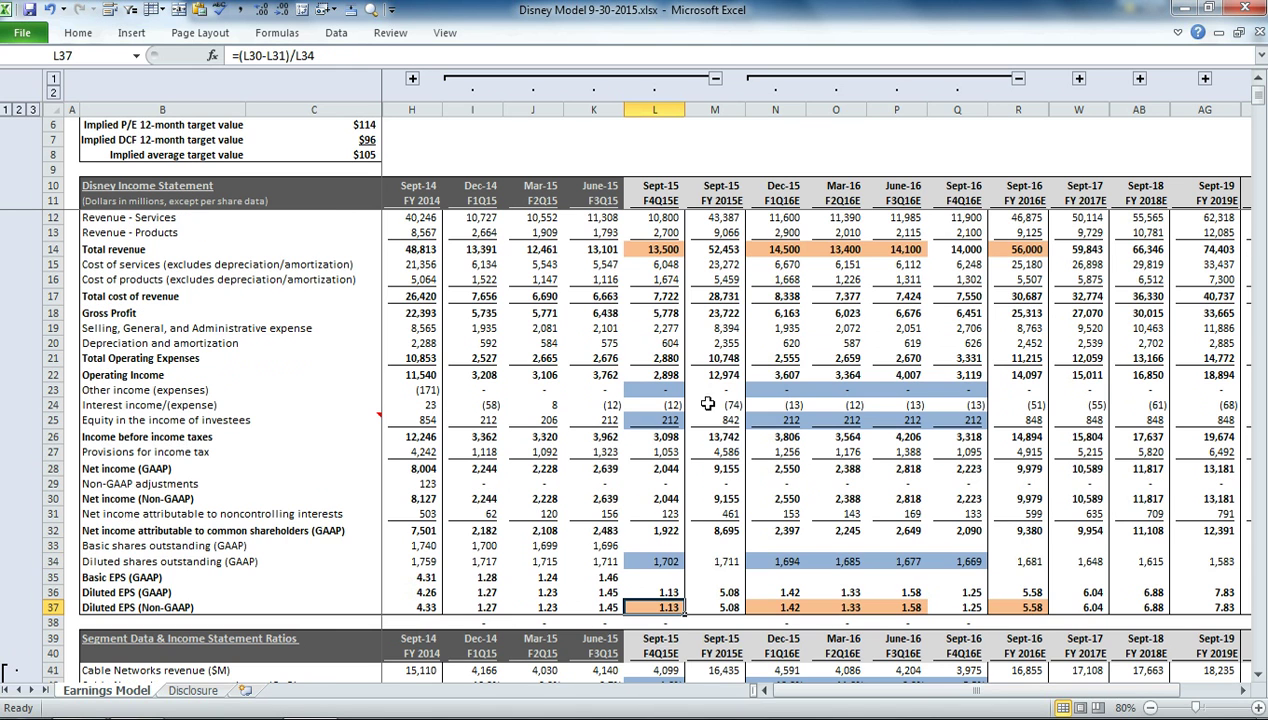
click(660, 249)
click(768, 249)
click(846, 249)
click(891, 249)
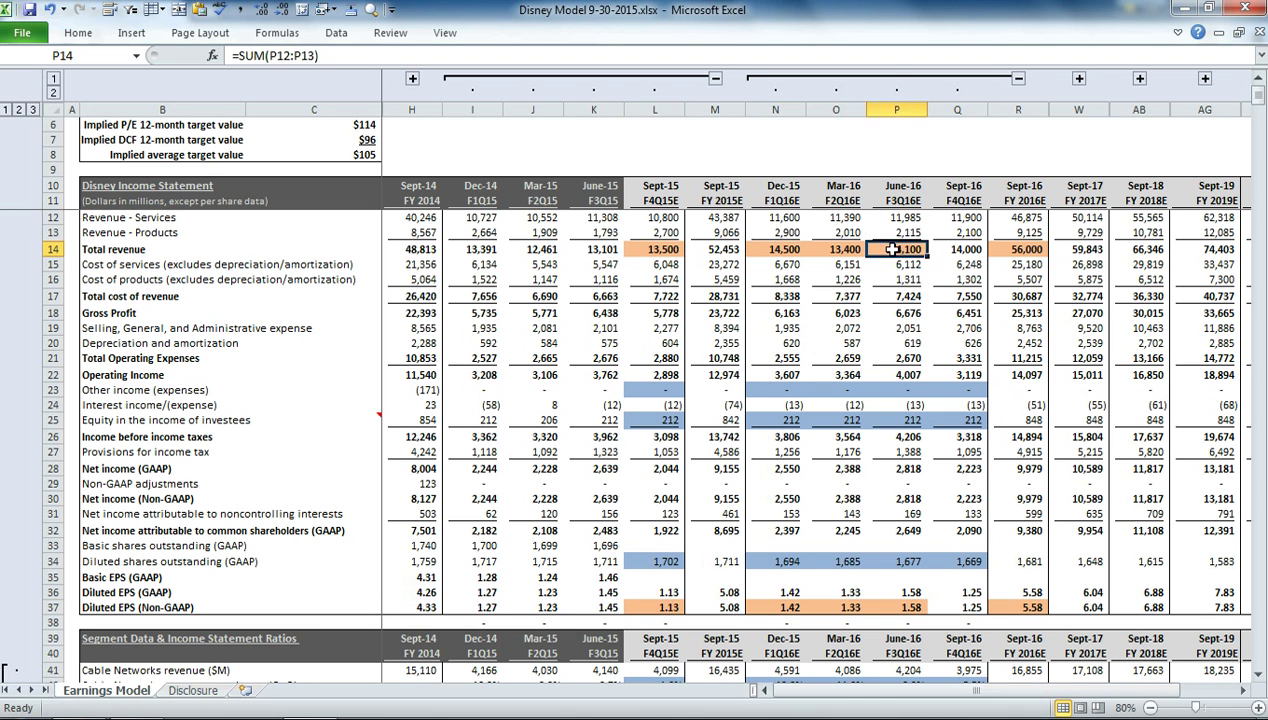
click(662, 605)
click(775, 605)
click(850, 605)
click(900, 605)
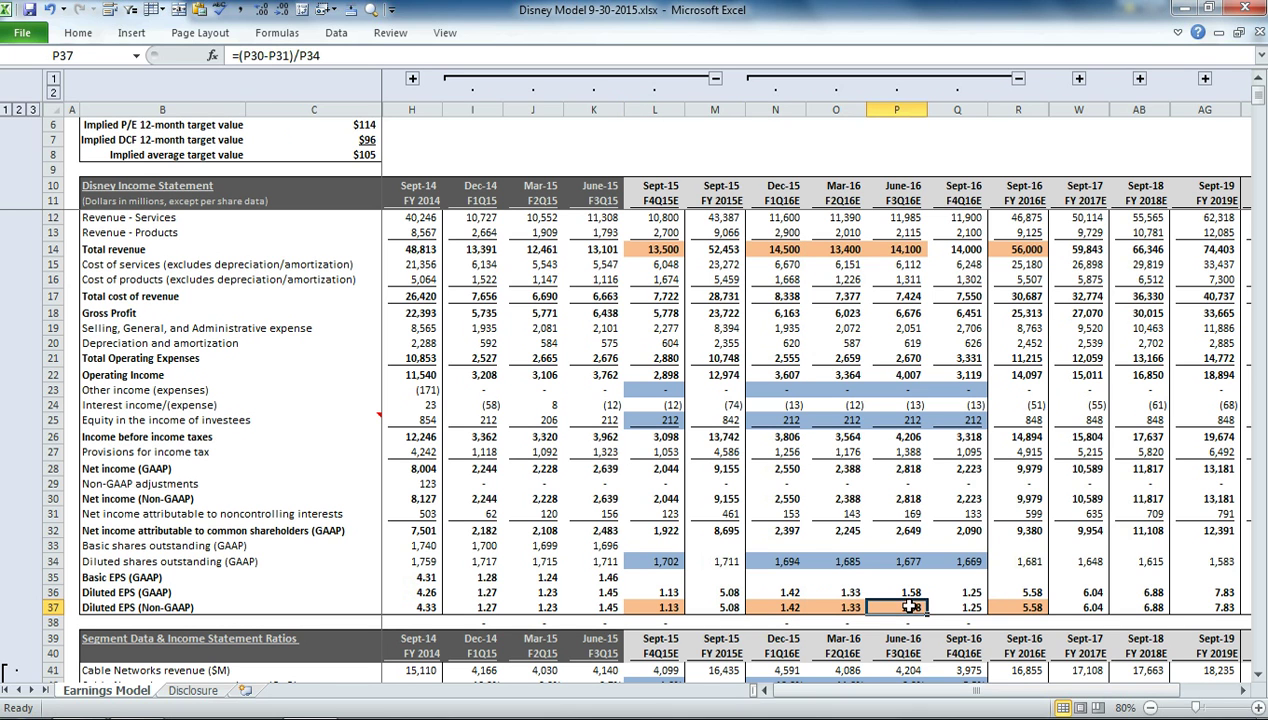
click(1024, 251)
click(1022, 604)
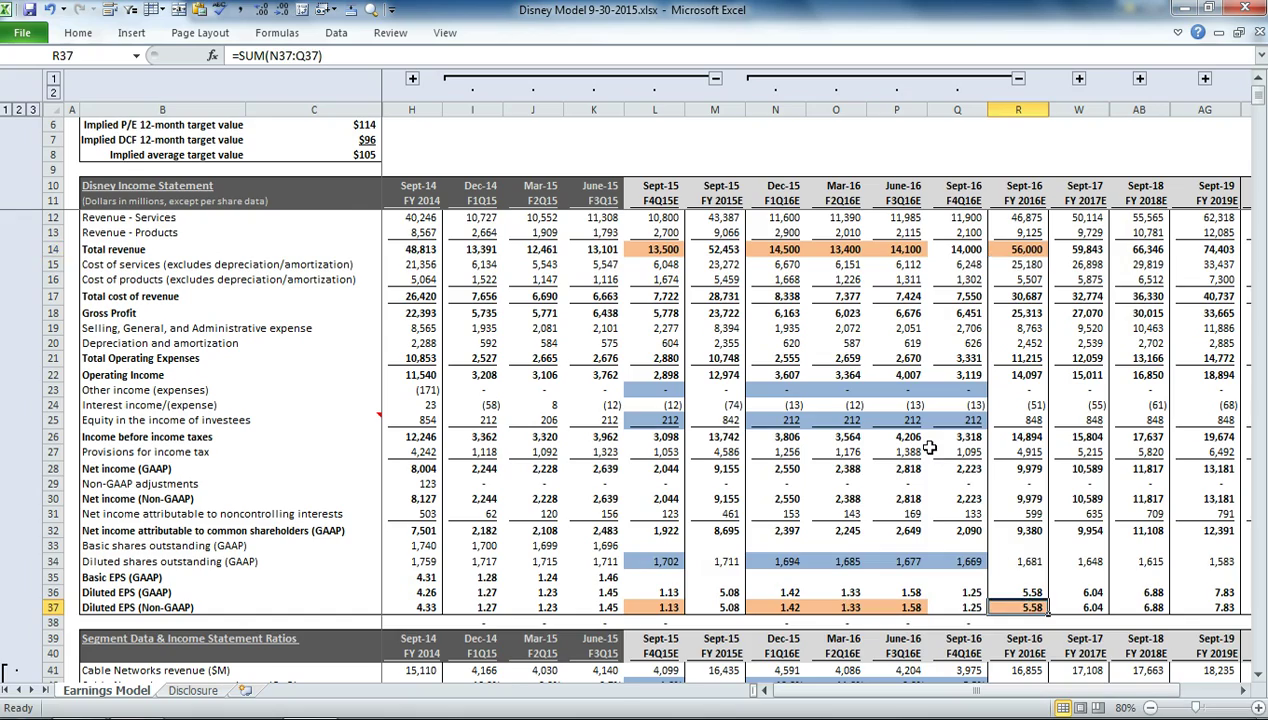
scroll(928, 445, down, 1)
scroll(928, 445, down, 14)
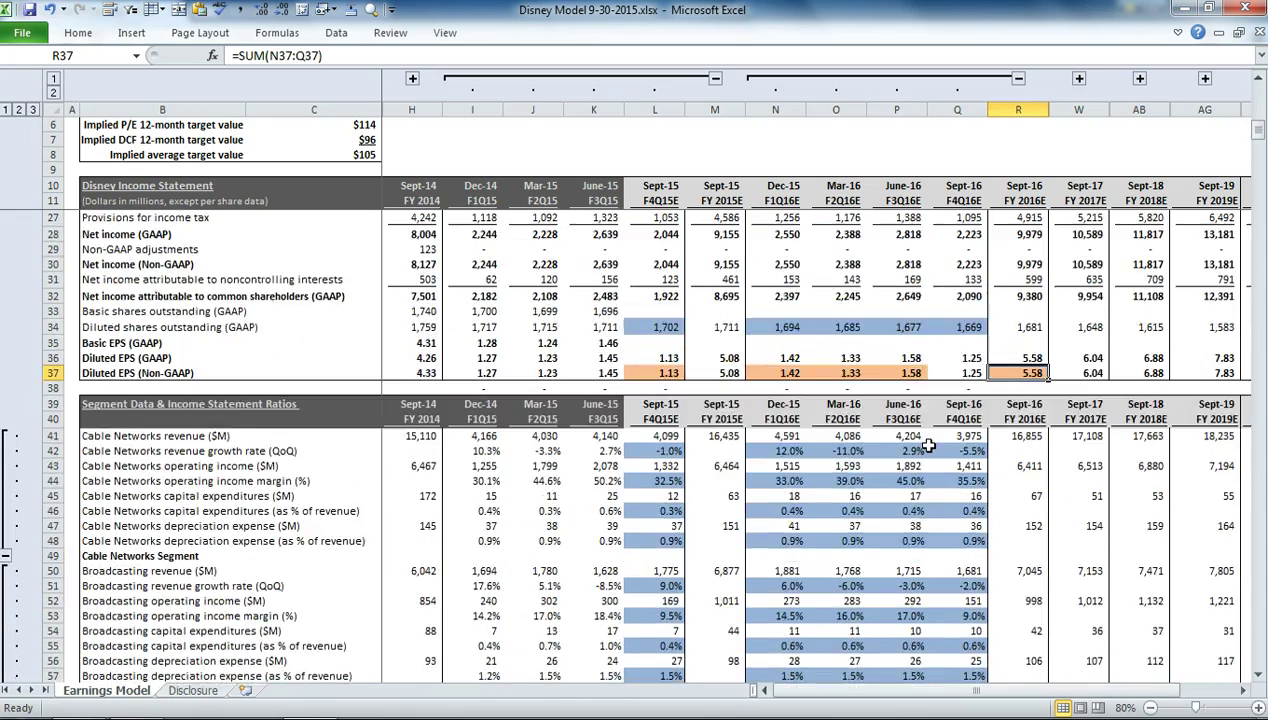
scroll(928, 445, down, 13)
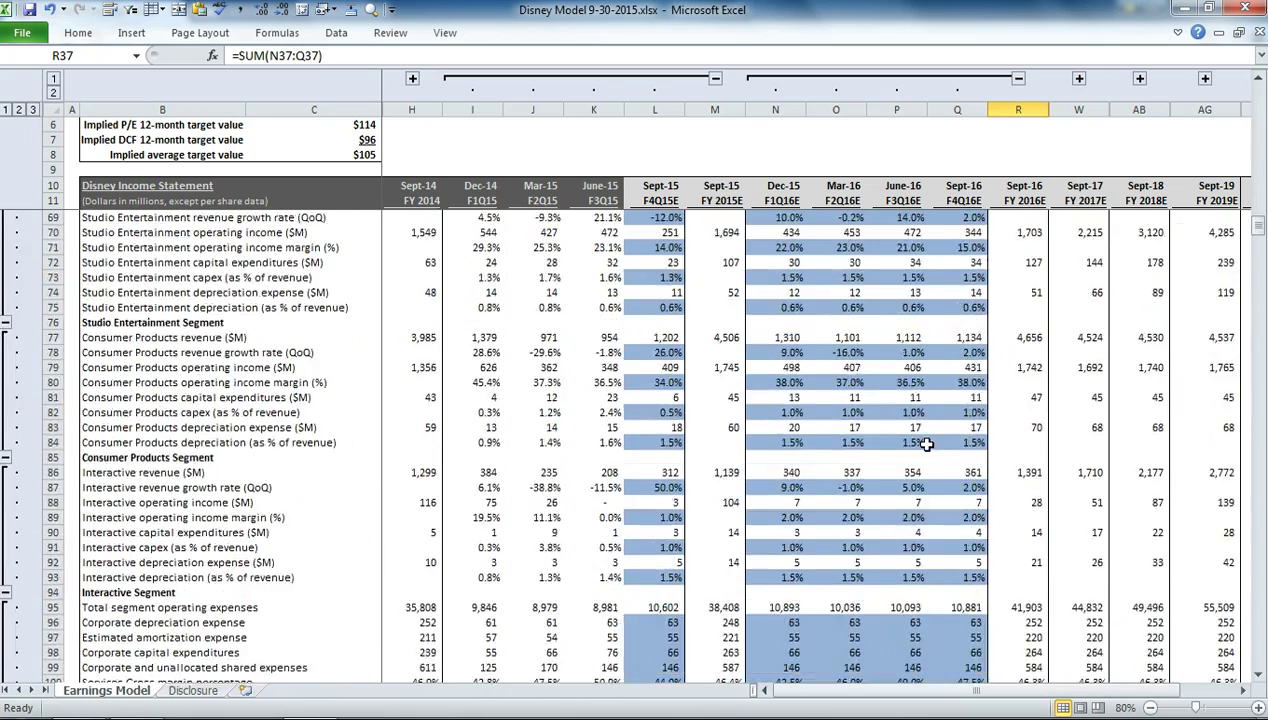
scroll(928, 445, up, 6)
scroll(928, 445, up, 13)
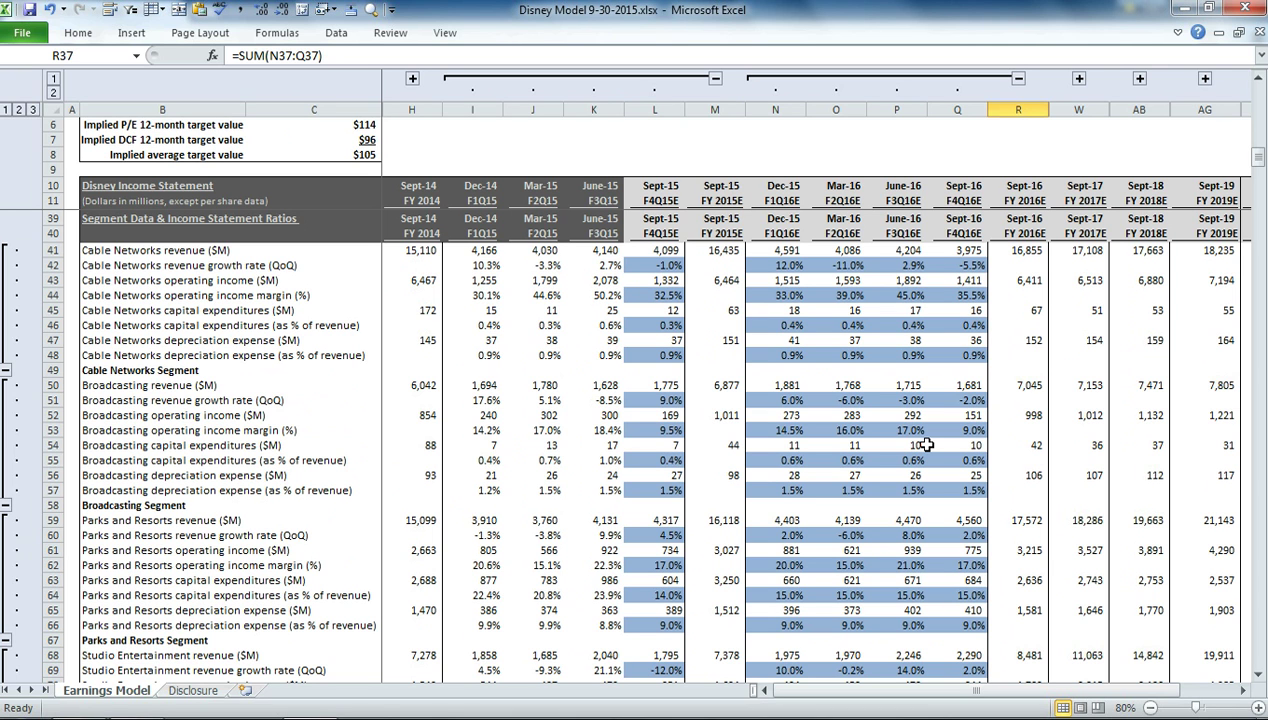
Inspect the Cable Networks operating income formula and the Sept-15 revenue growth rate.
scroll(638, 302, up, 2)
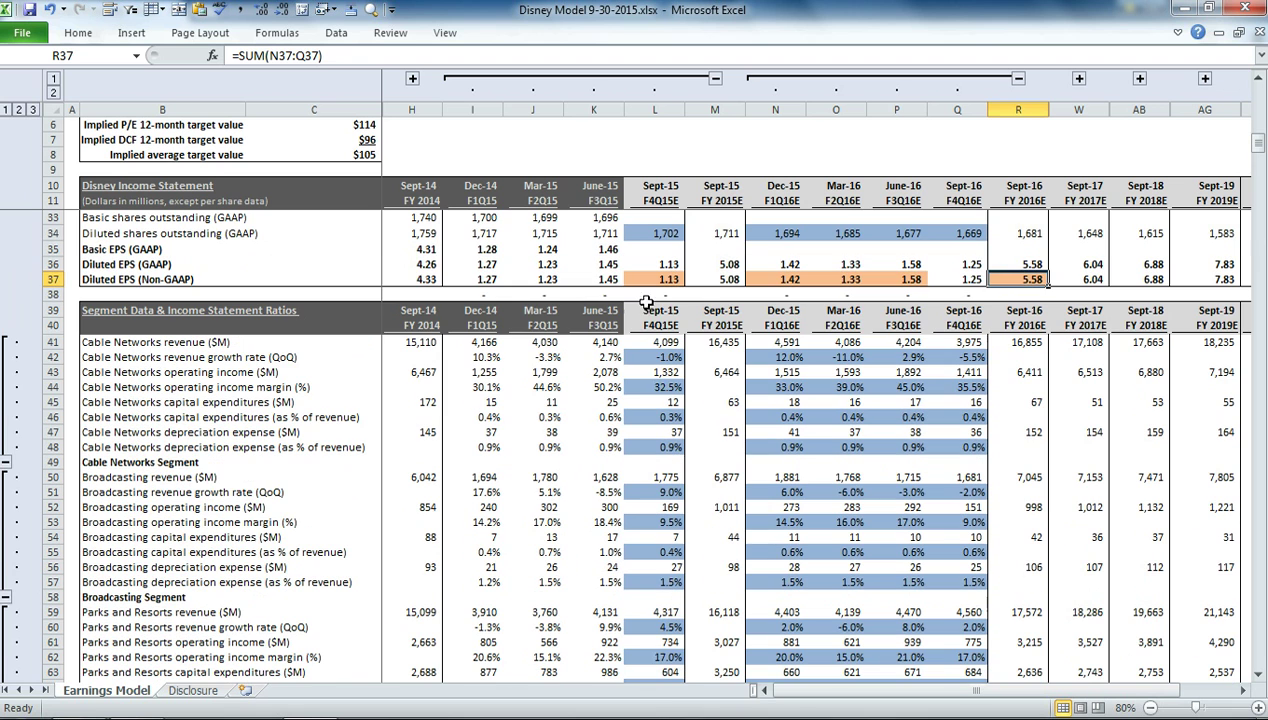
click(660, 372)
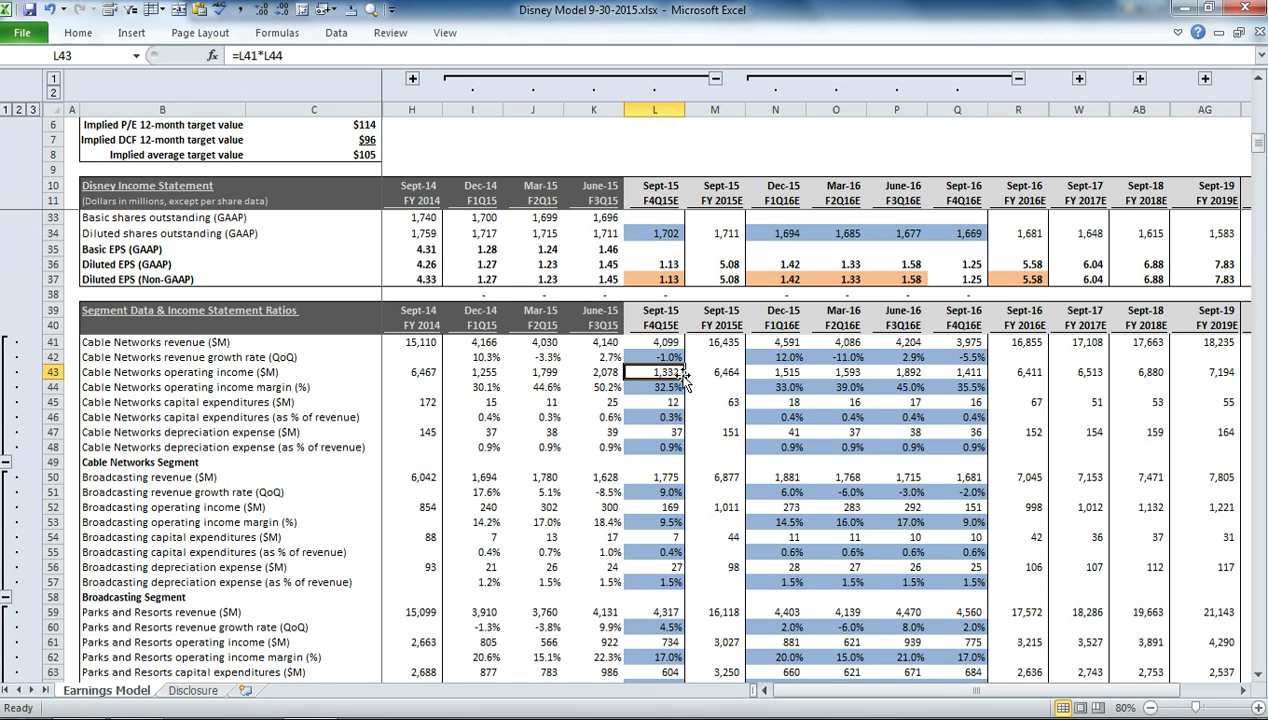
click(676, 358)
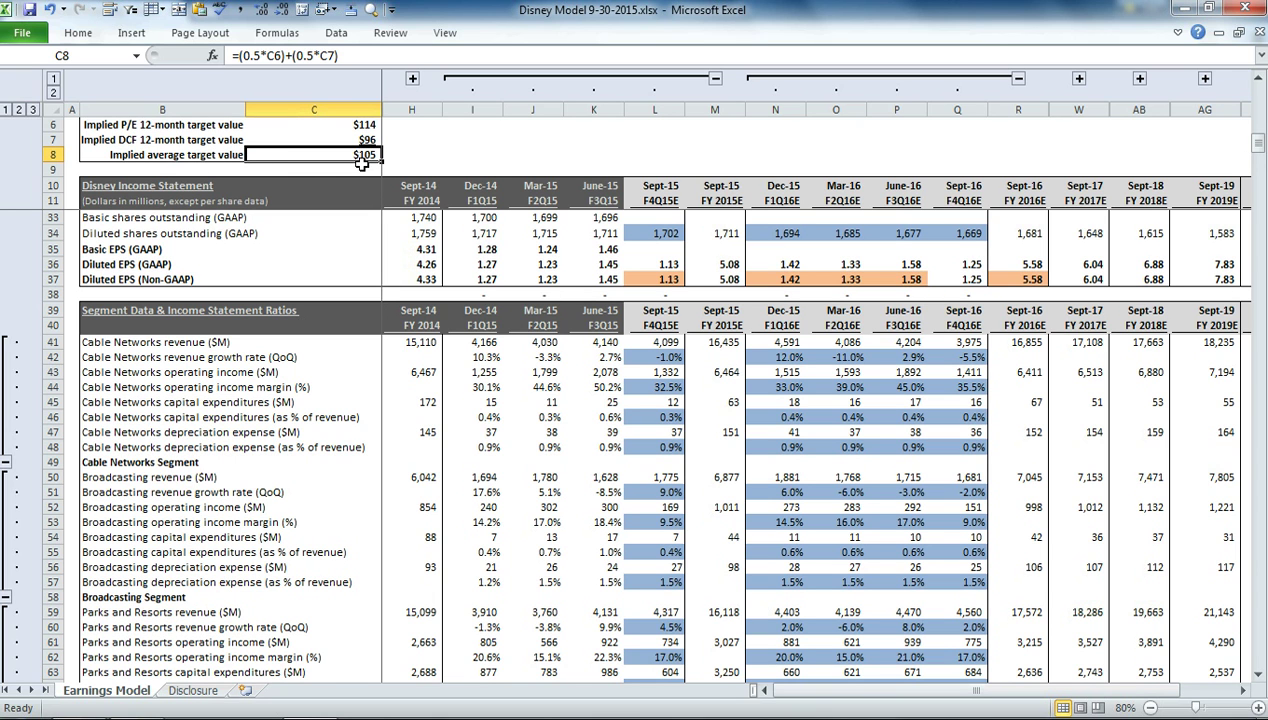
Enter -10% Cable Networks growth for Sept-15 through Sept-16 and check the $92 average target.
click(657, 357)
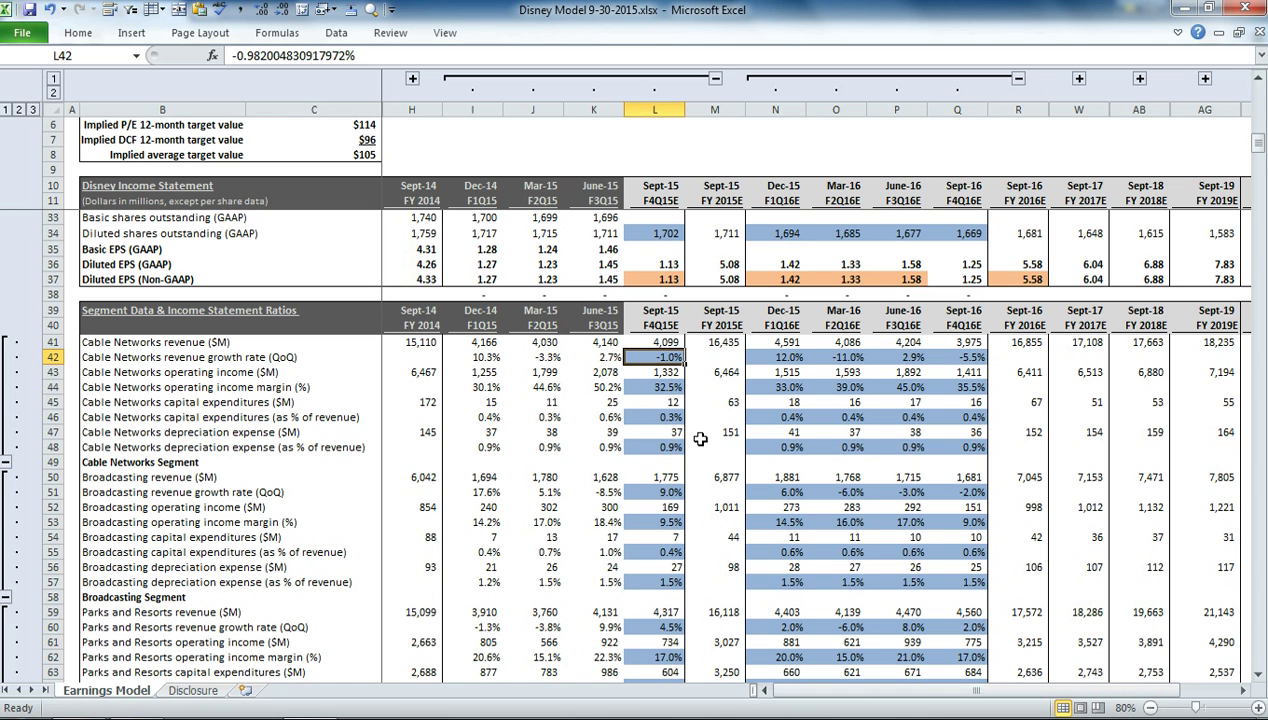
text(-10%)
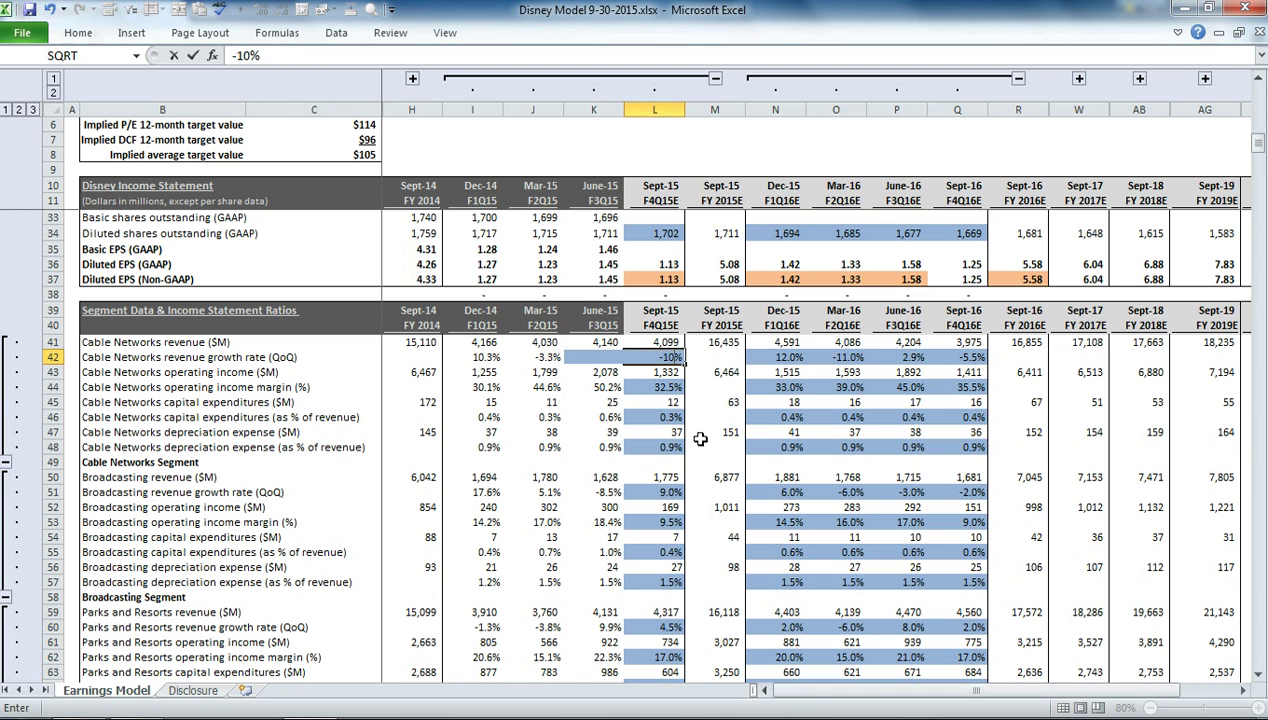
key(Tab)
key(Tab)
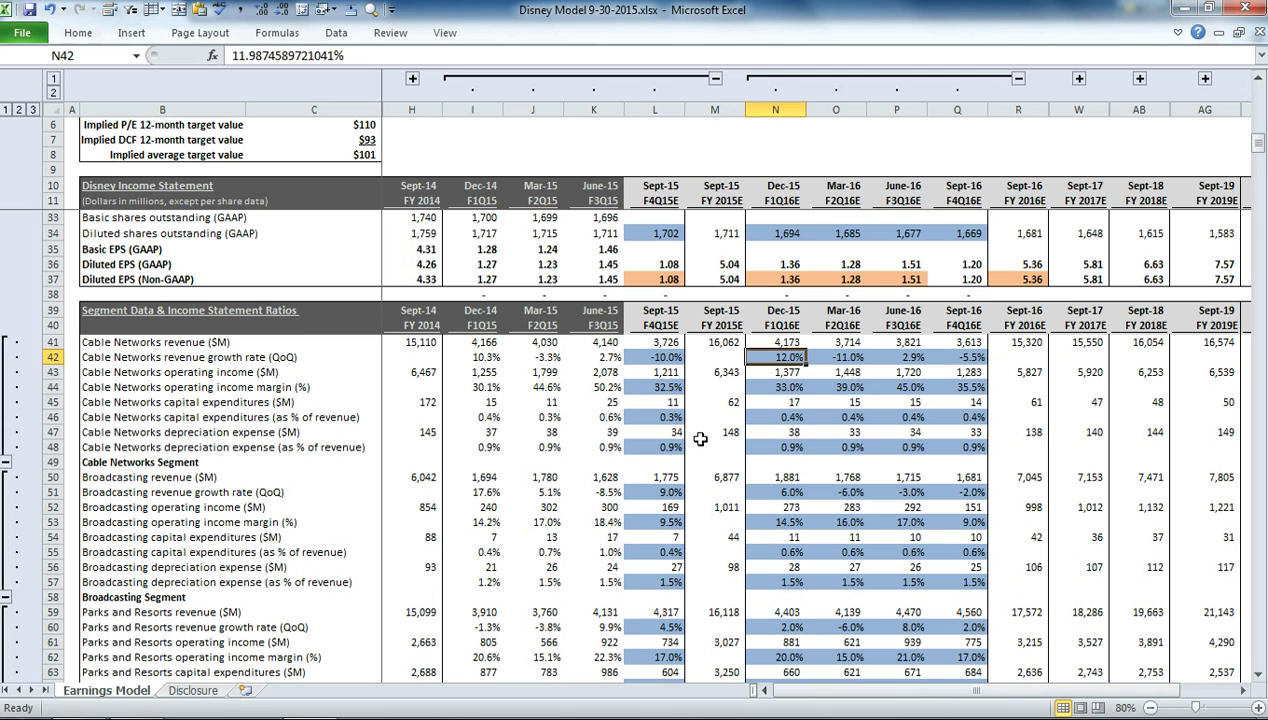
text(-10%)
key(Tab)
text(-10%)
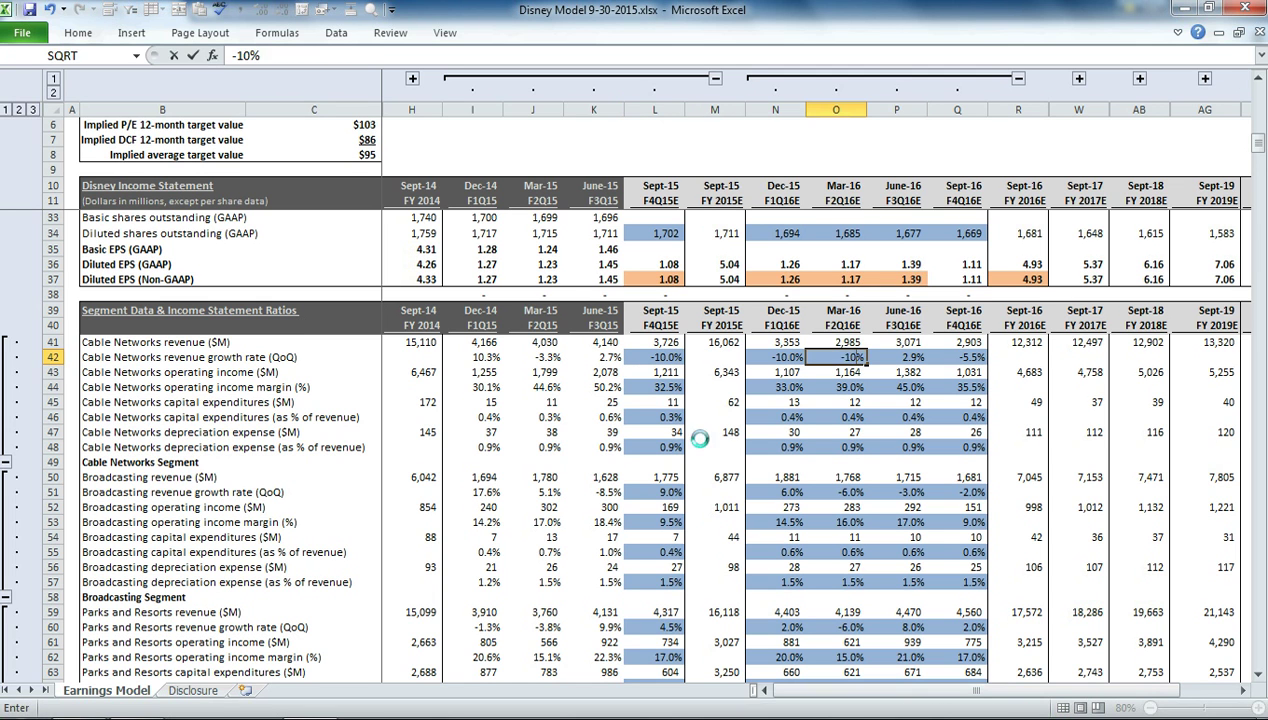
key(Tab)
text(-10%)
key(Tab)
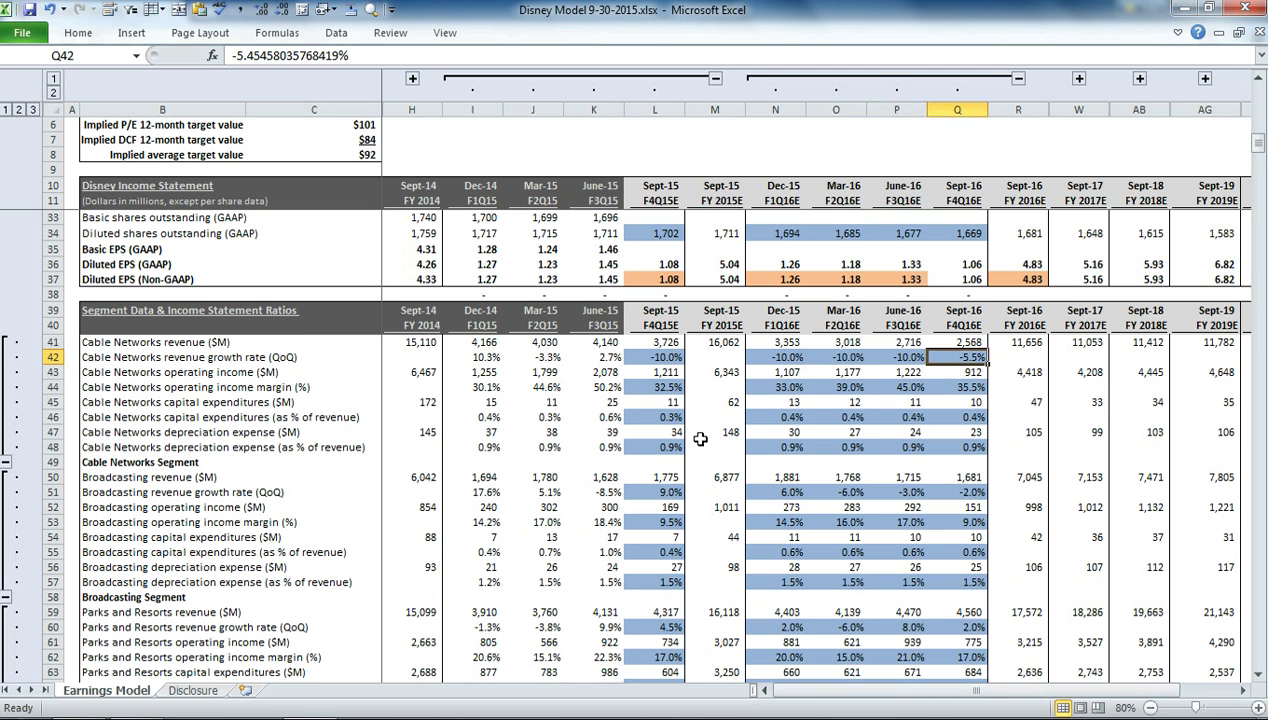
text(-10.0)
key(Tab)
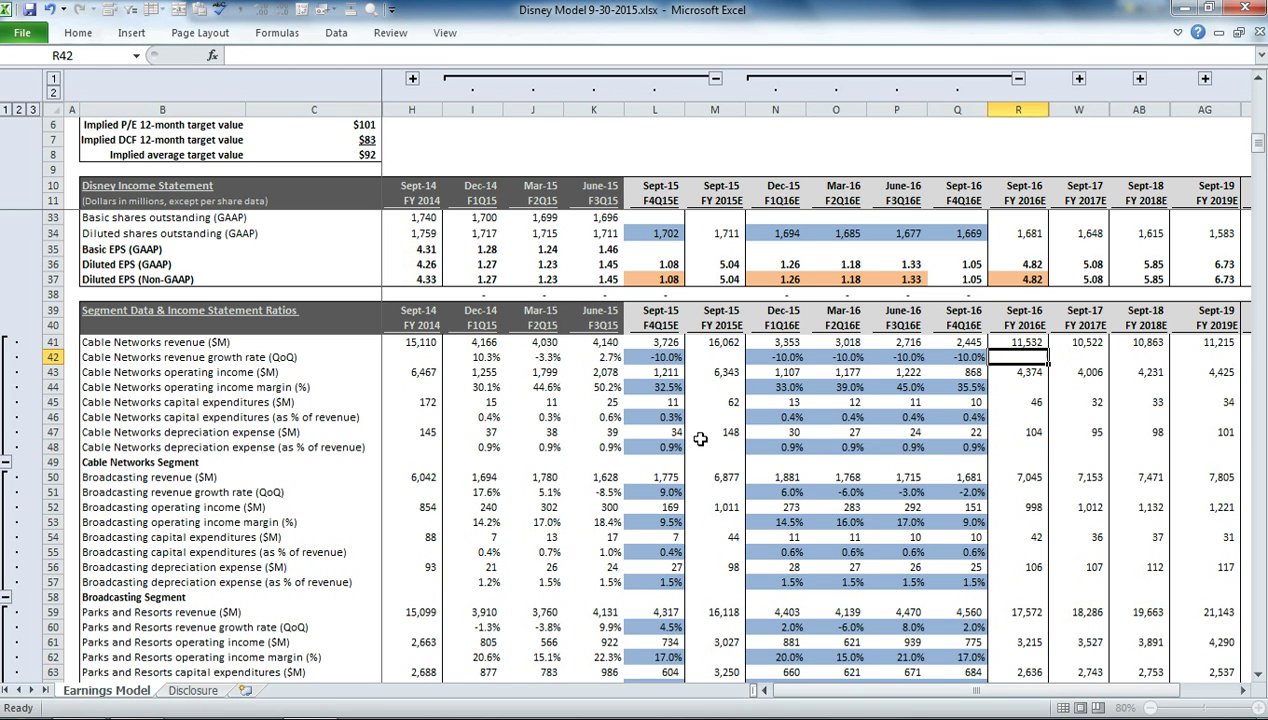
click(375, 157)
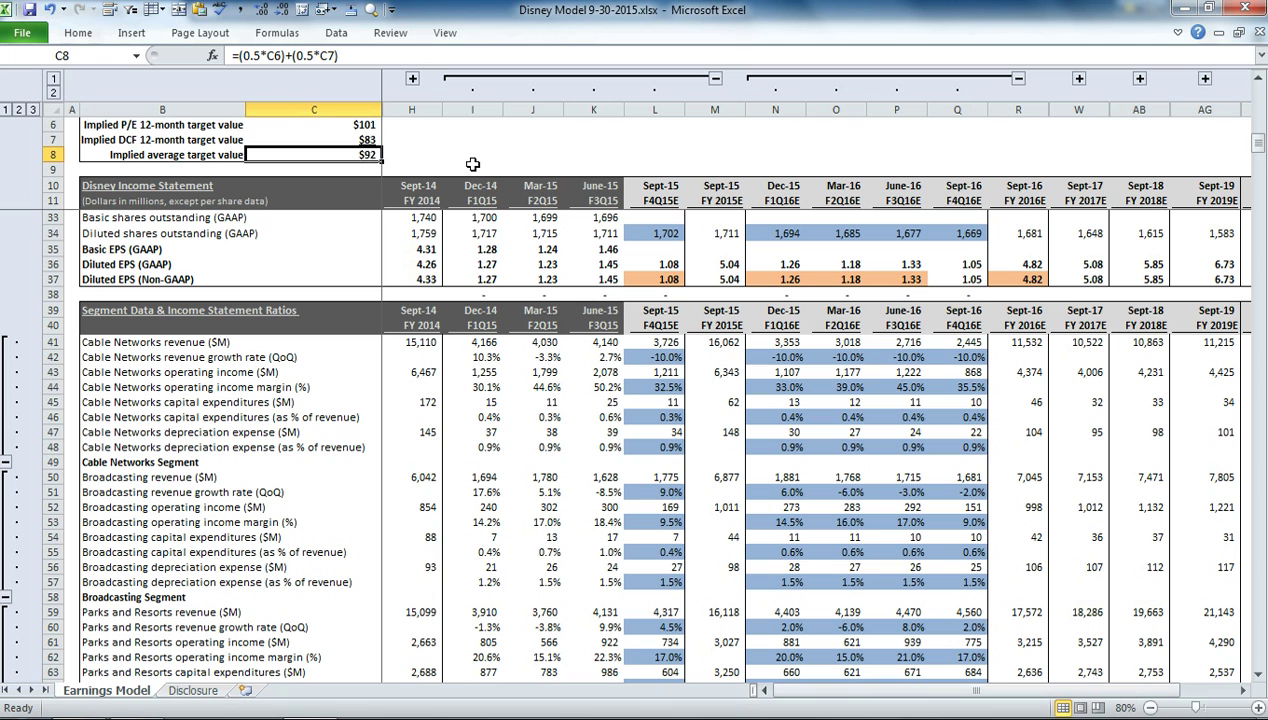
Compare the revised non-GAAP EPS for Sept-15, Dec-15, Mar-16 and June-16.
click(656, 276)
click(779, 277)
click(822, 273)
click(899, 279)
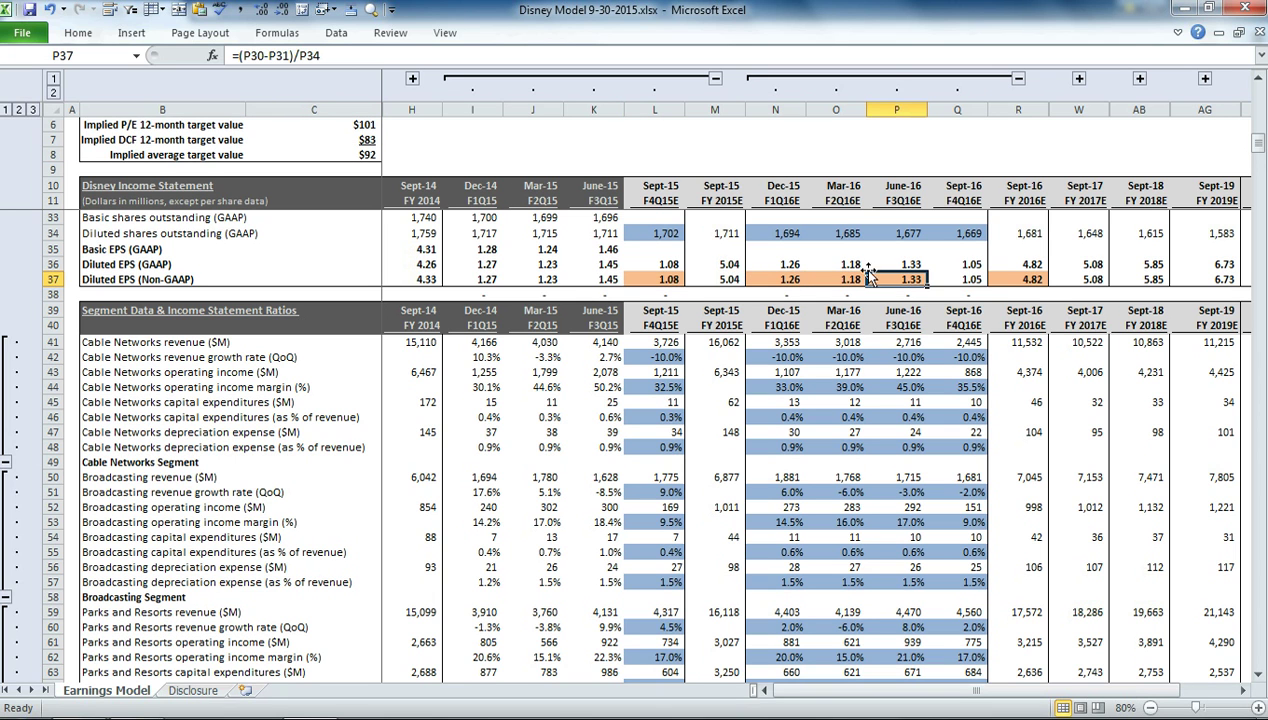
Undo the five row 42 growth entries, restoring 5.58 FY2016 EPS and a $105 average target.
click(50, 10)
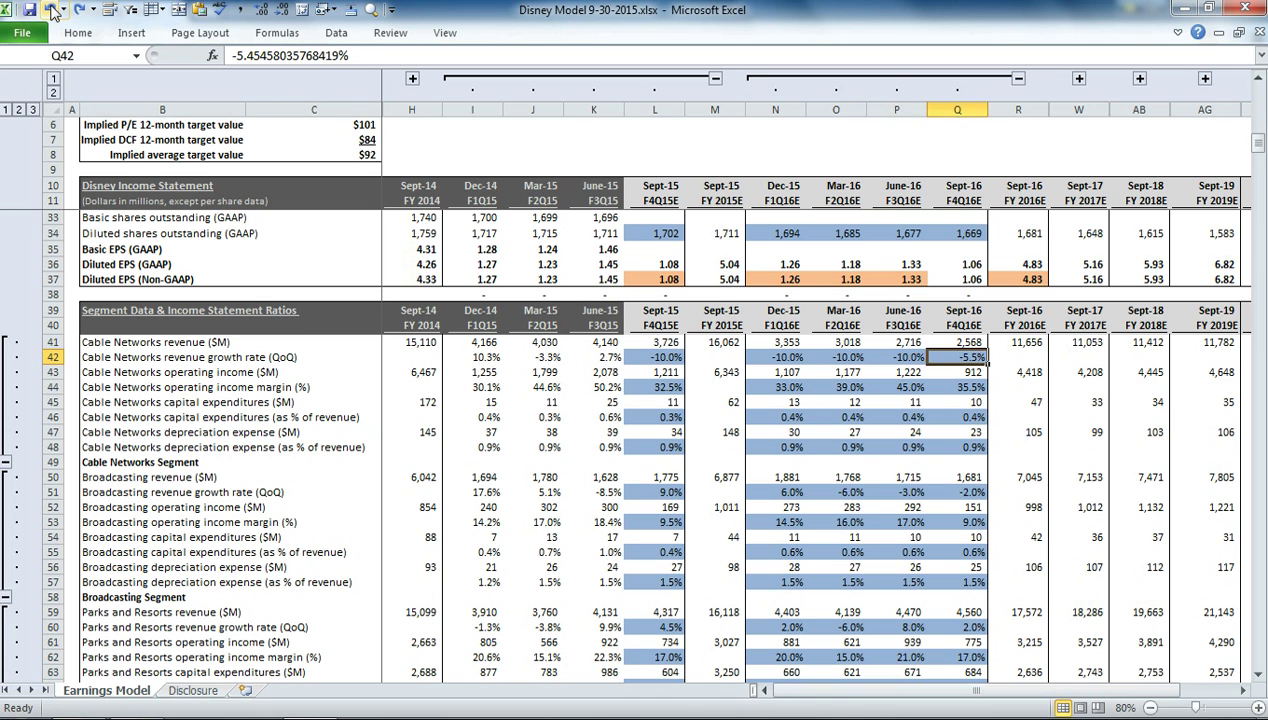
click(50, 10)
click(50, 10)
click(50, 10)
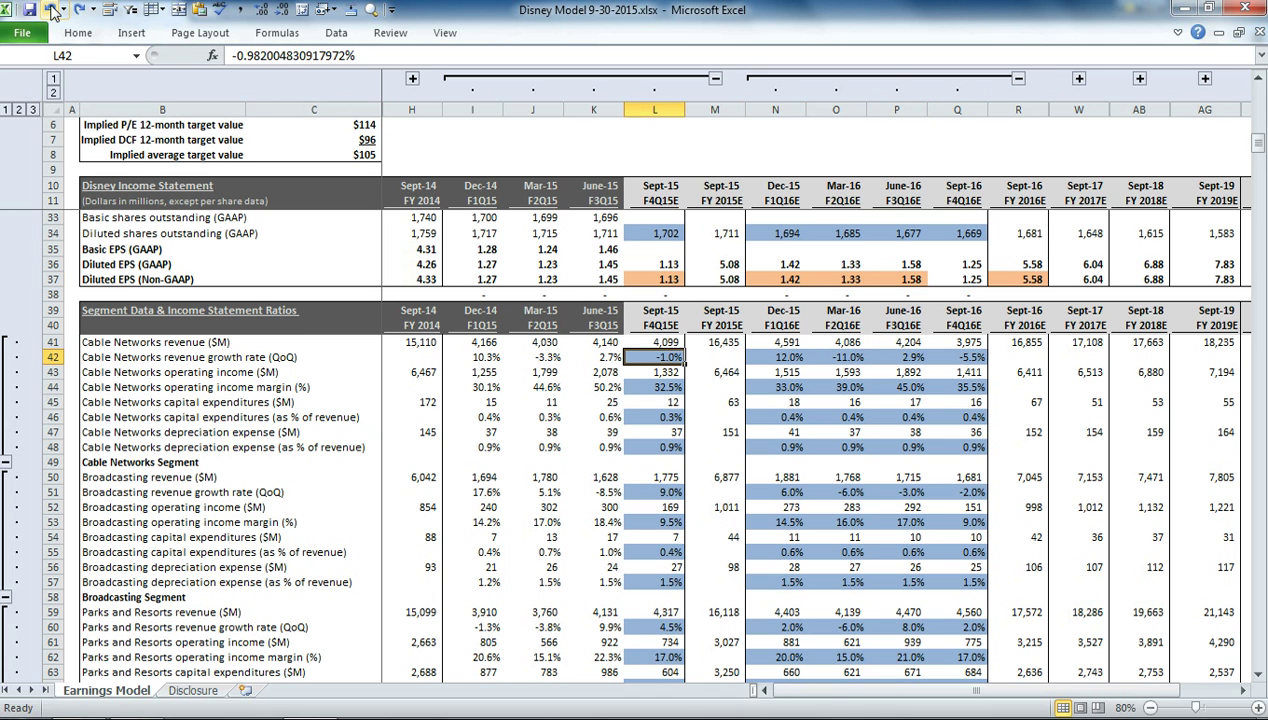
click(50, 10)
click(628, 152)
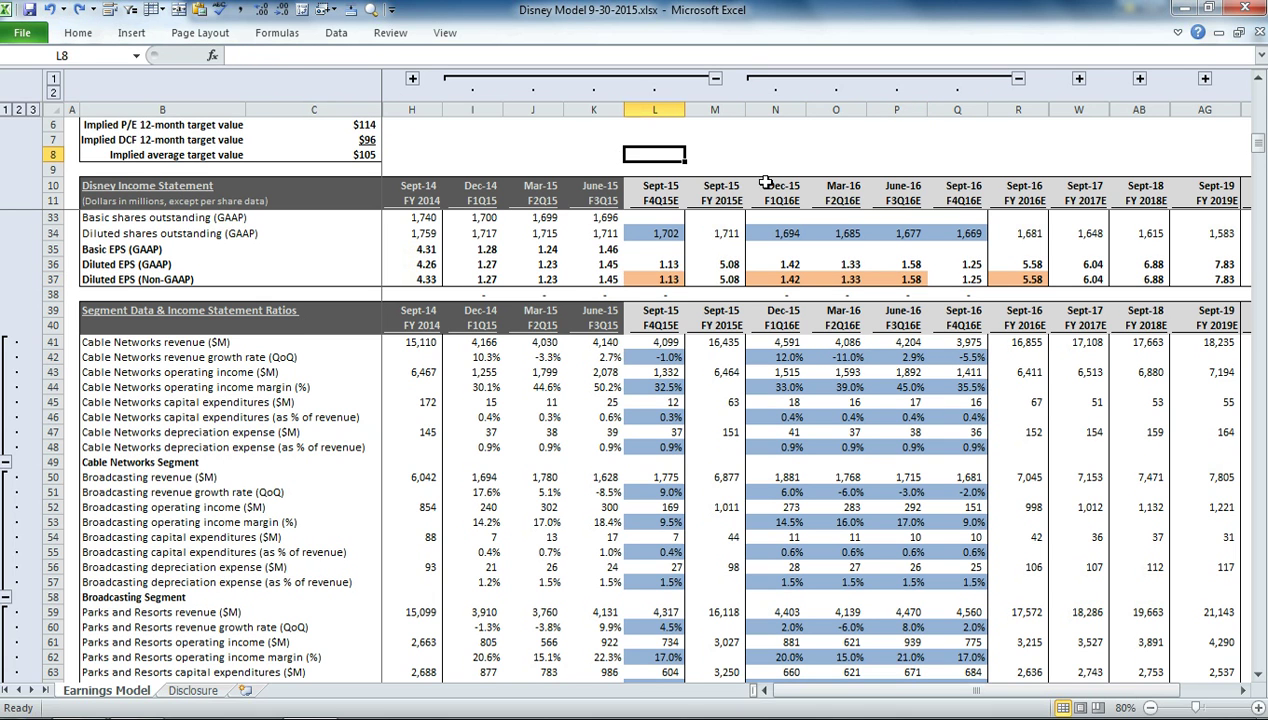
scroll(750, 210, down, 2)
scroll(750, 255, down, 3)
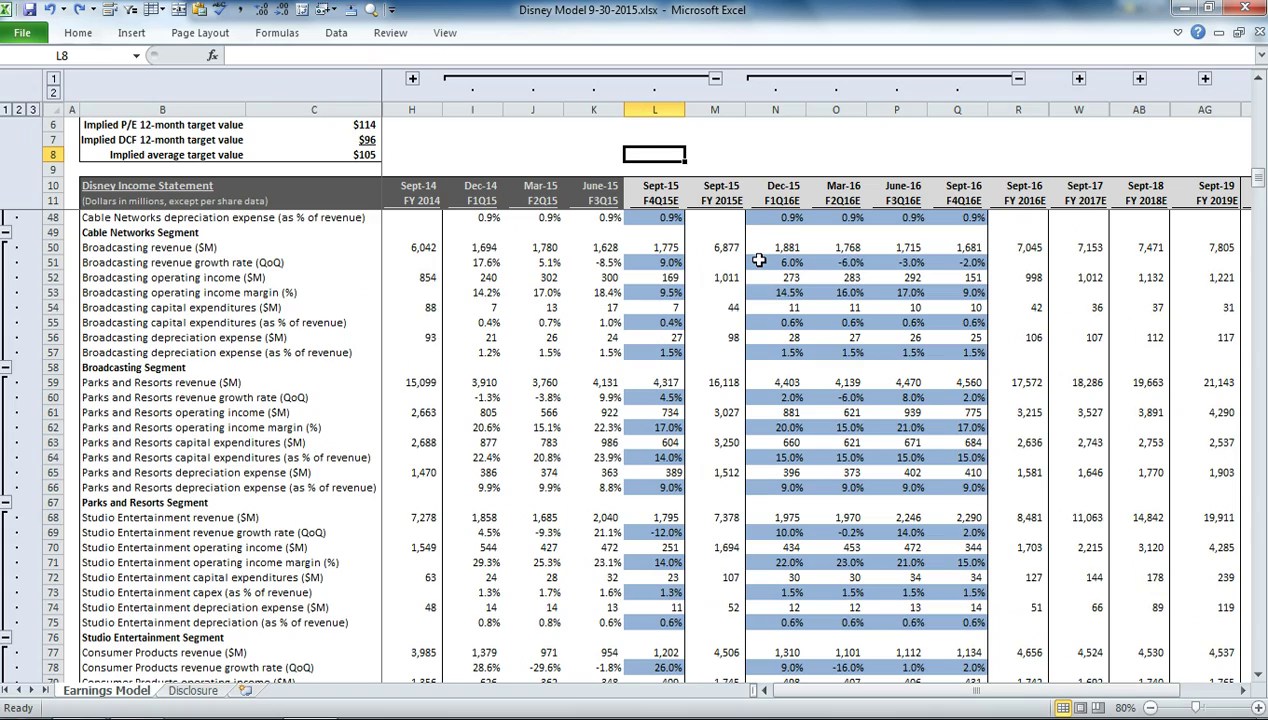
scroll(759, 260, down, 20)
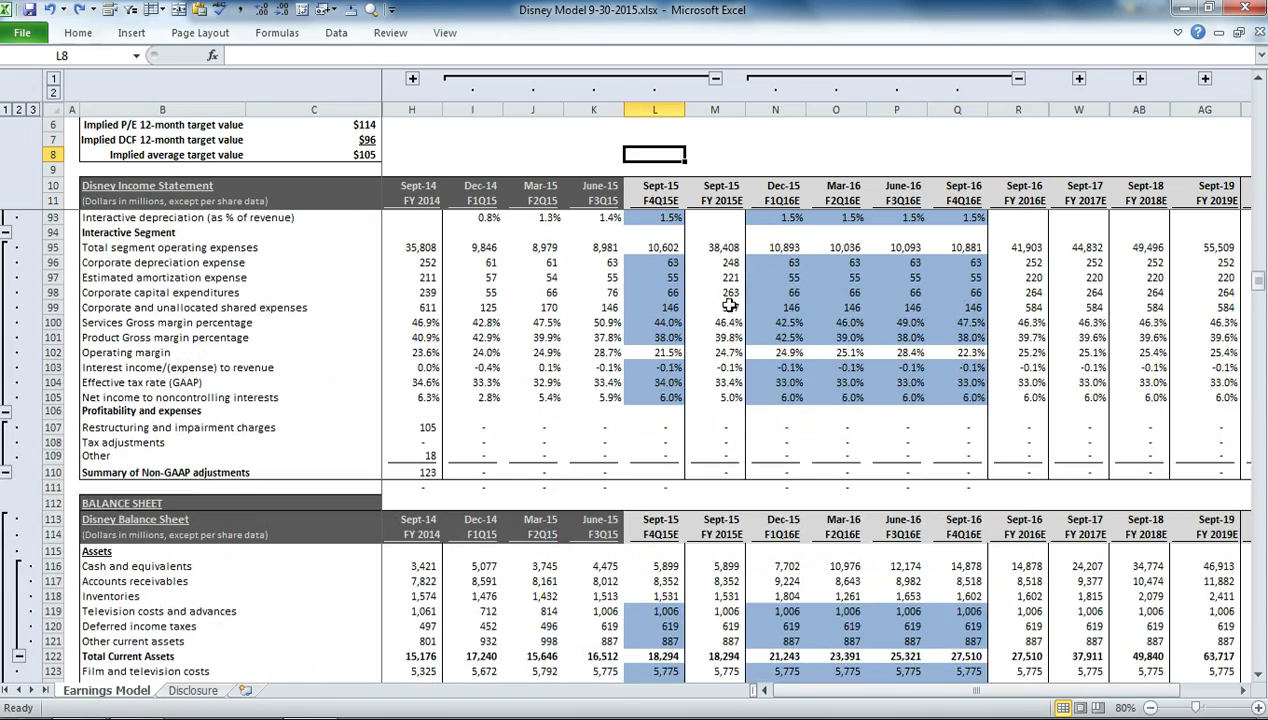
scroll(722, 327, down, 20)
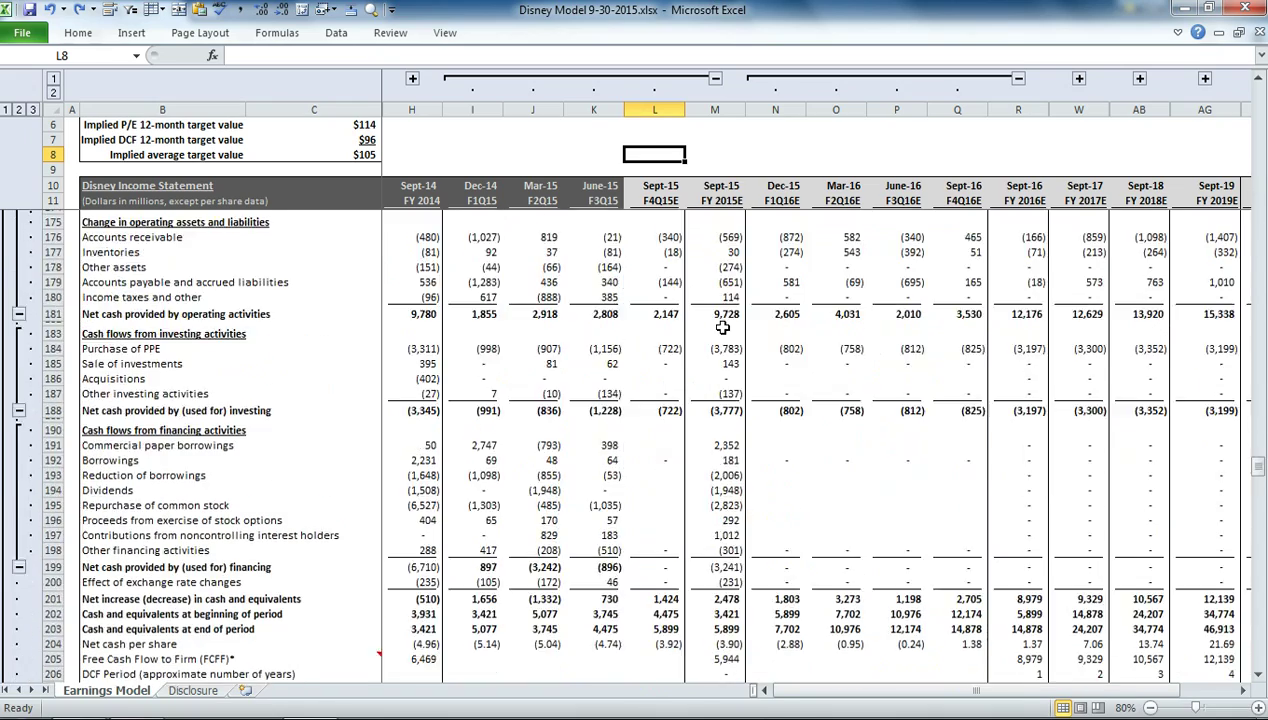
scroll(775, 385, down, 8)
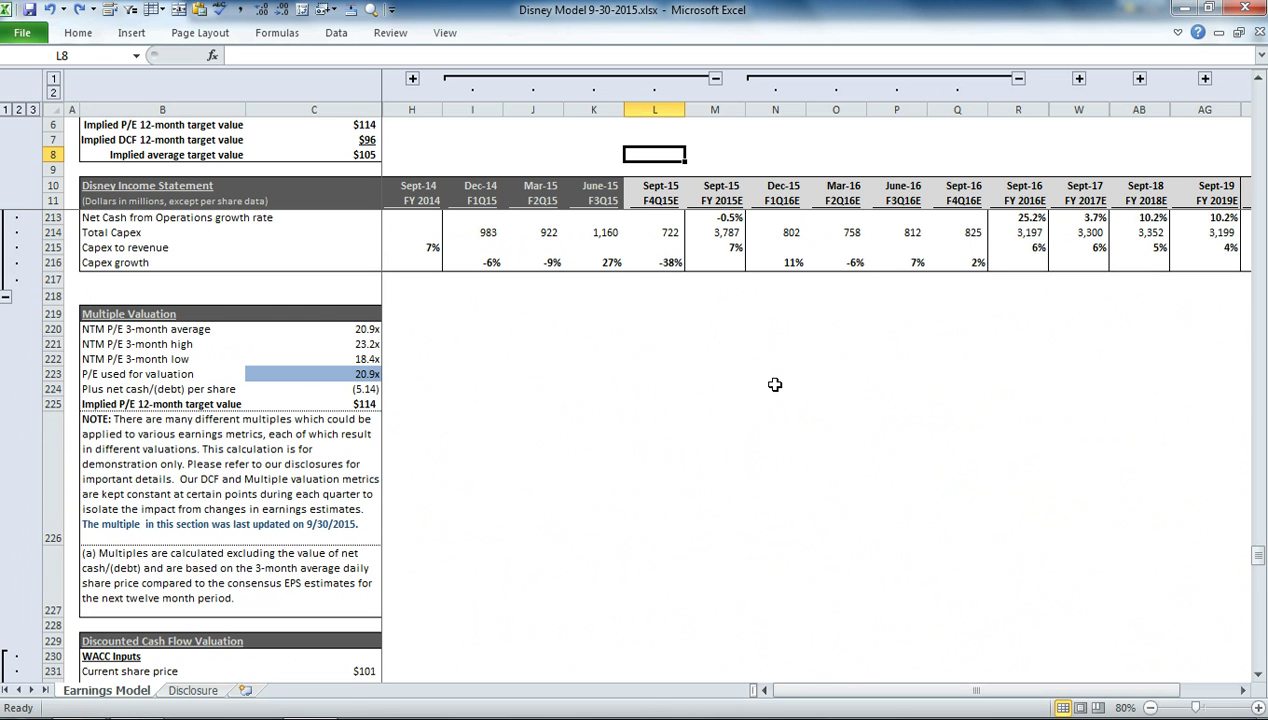
Review the Multiple Valuation inputs: NTM P/E 3-month average, high, low, net cash per share, P/E used.
click(323, 295)
scroll(325, 307, down, 1)
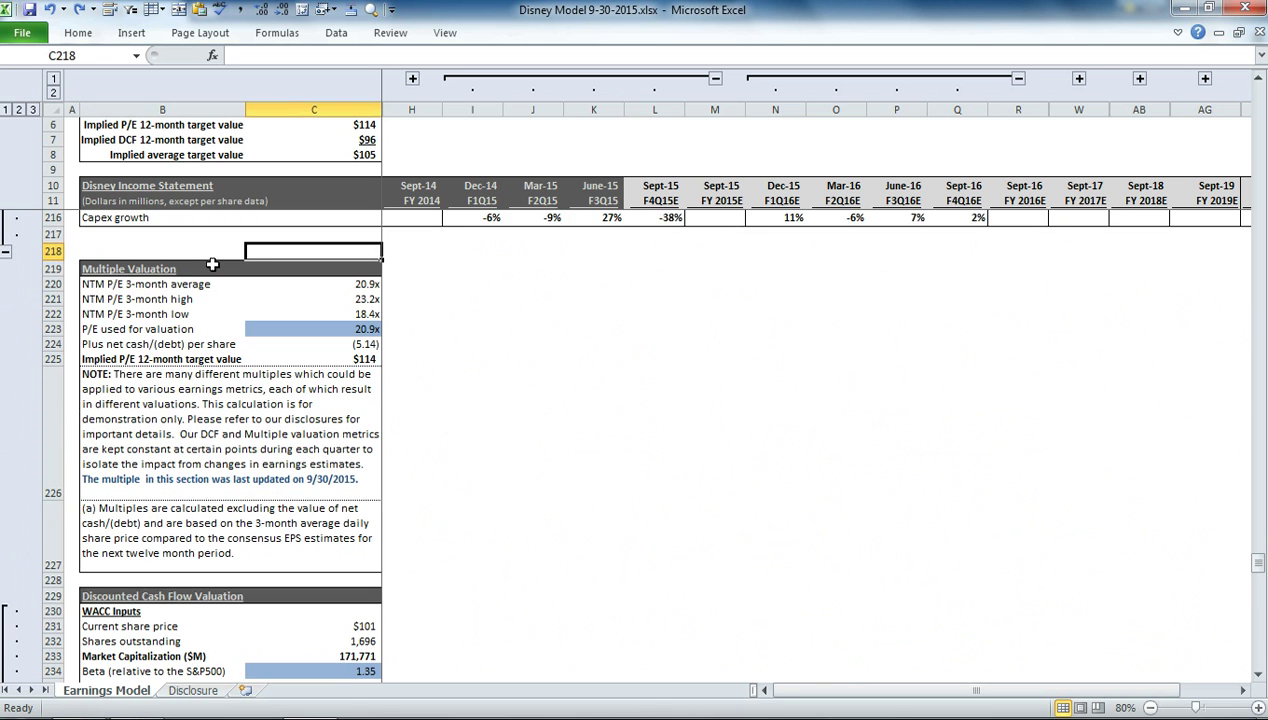
click(332, 274)
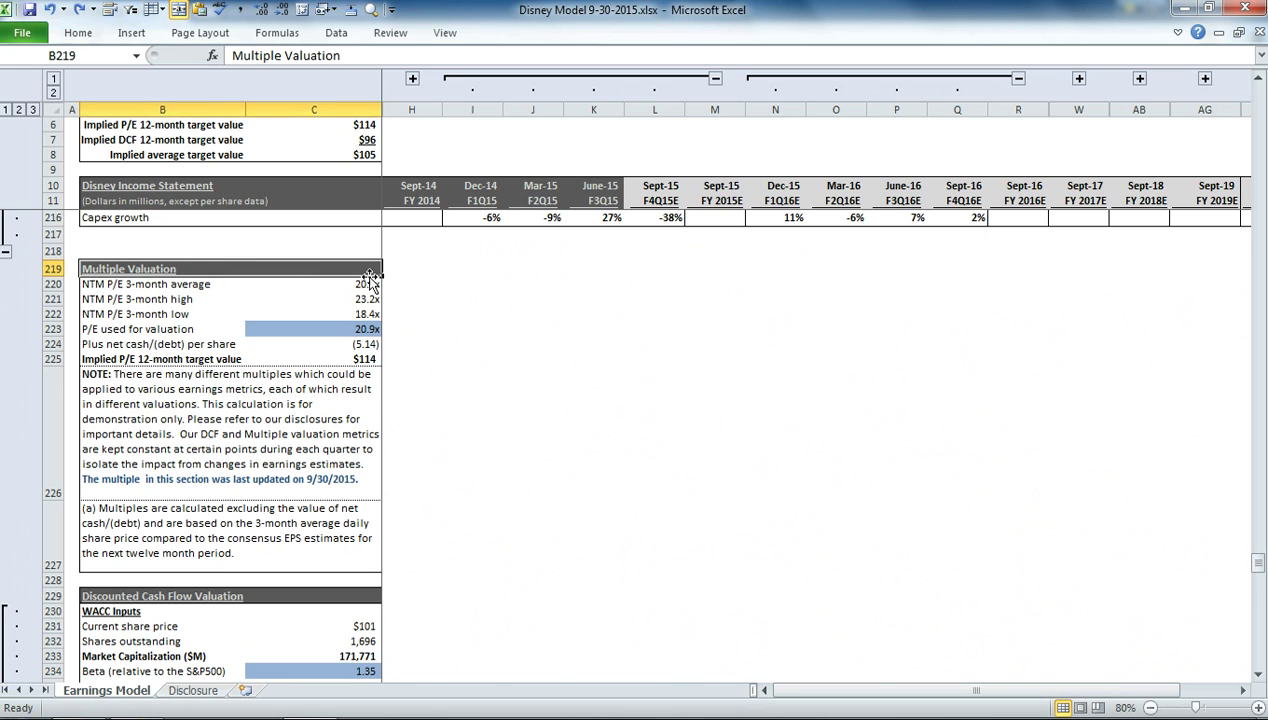
click(365, 284)
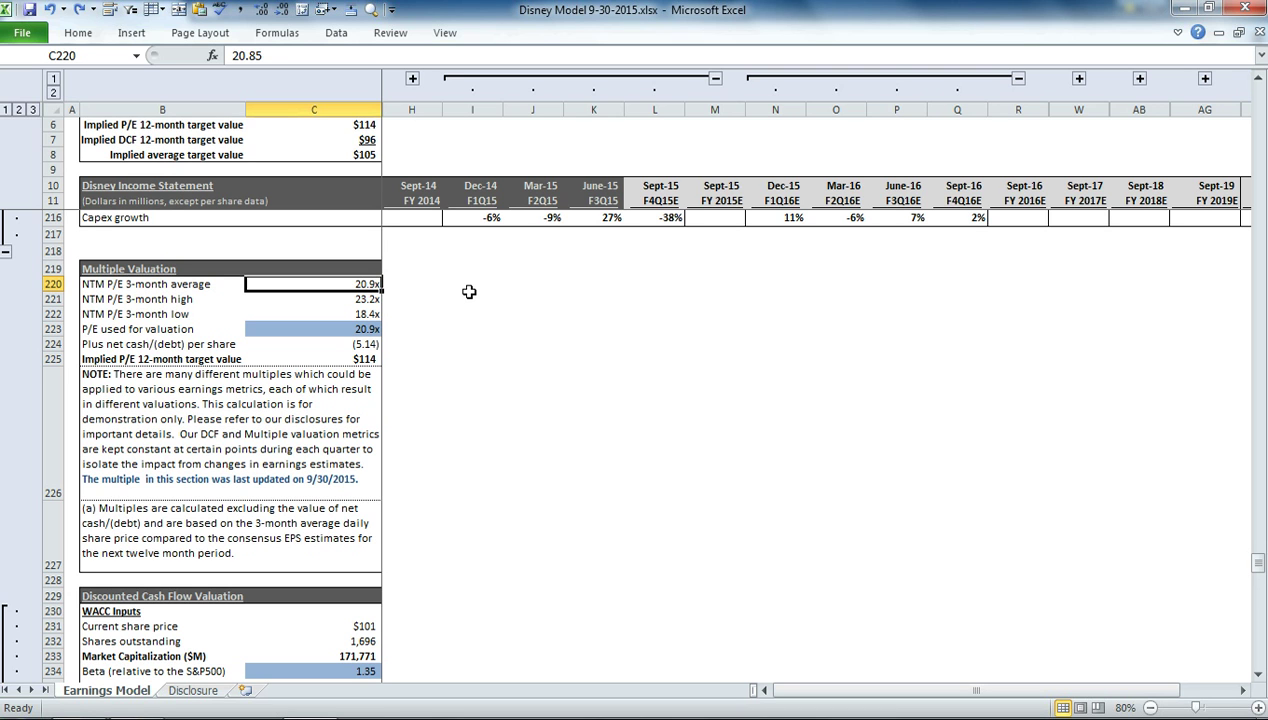
click(341, 343)
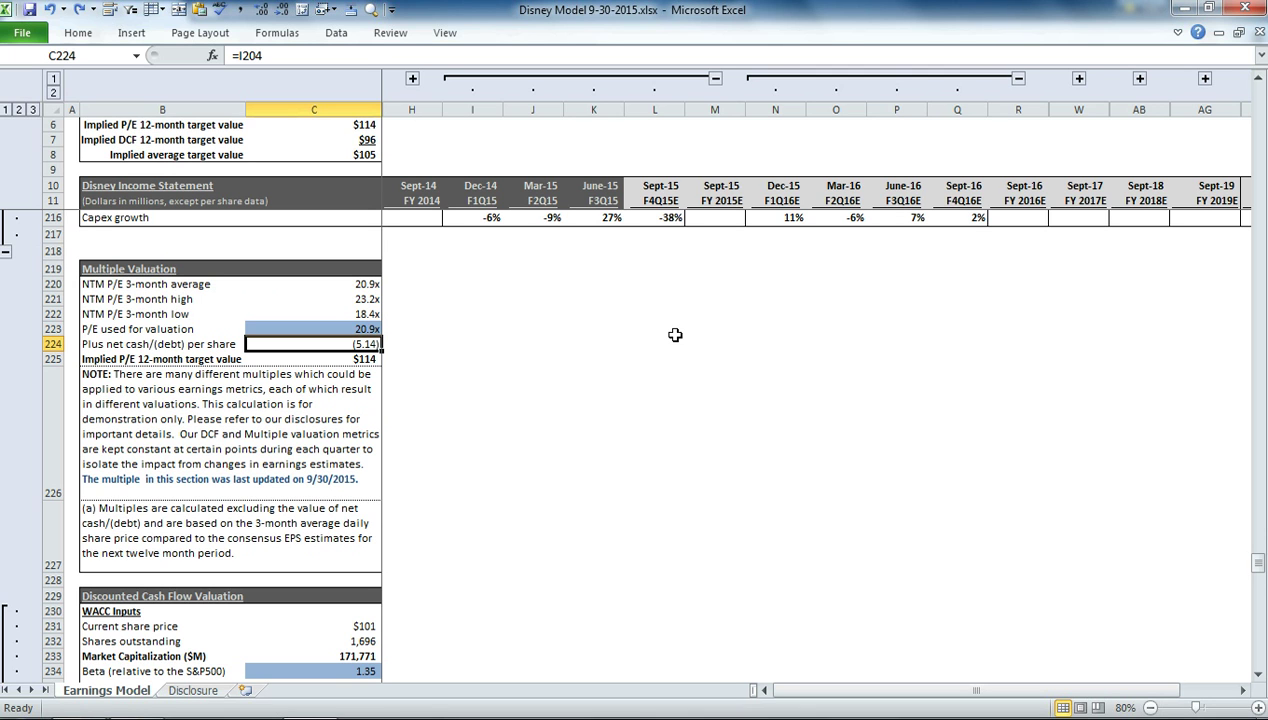
click(360, 285)
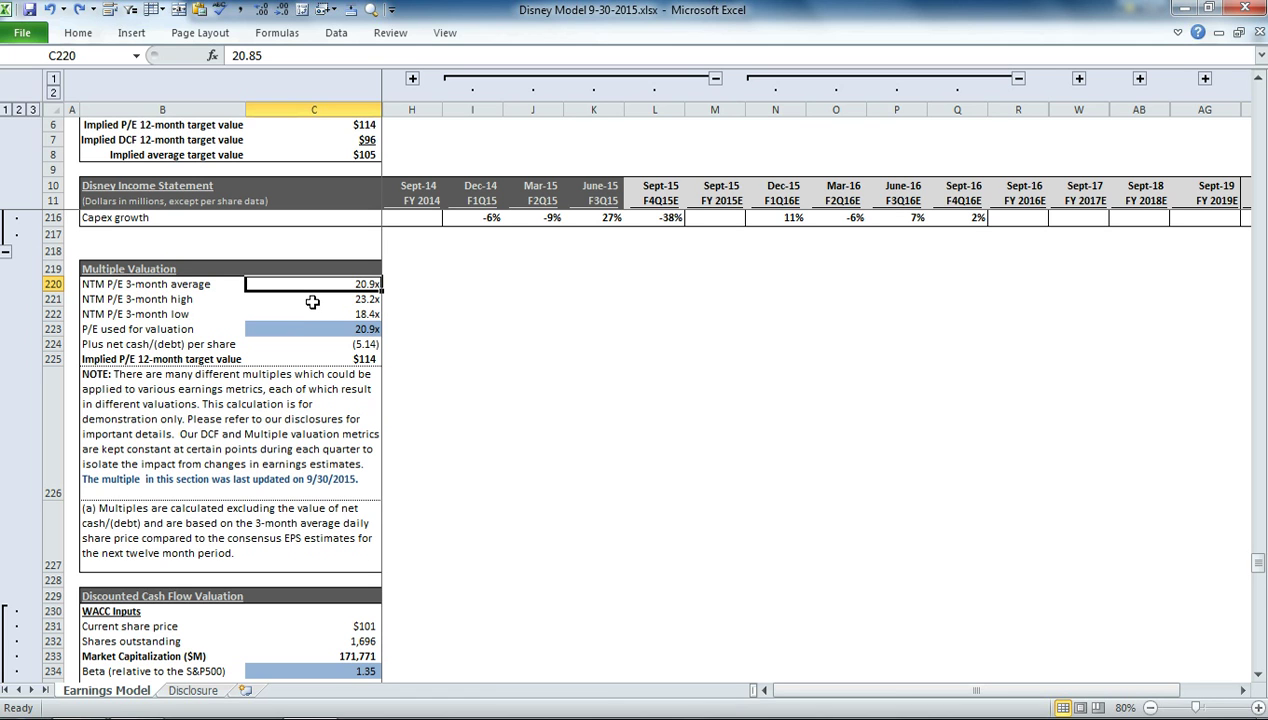
click(312, 301)
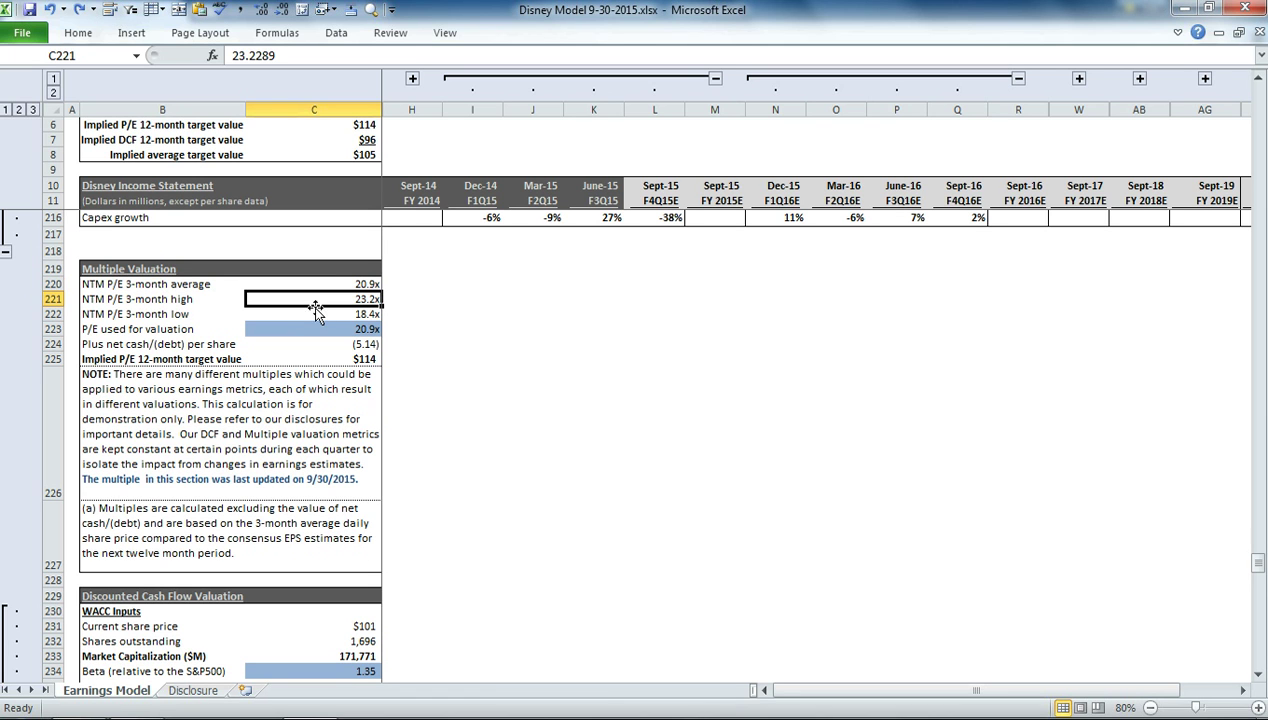
click(324, 315)
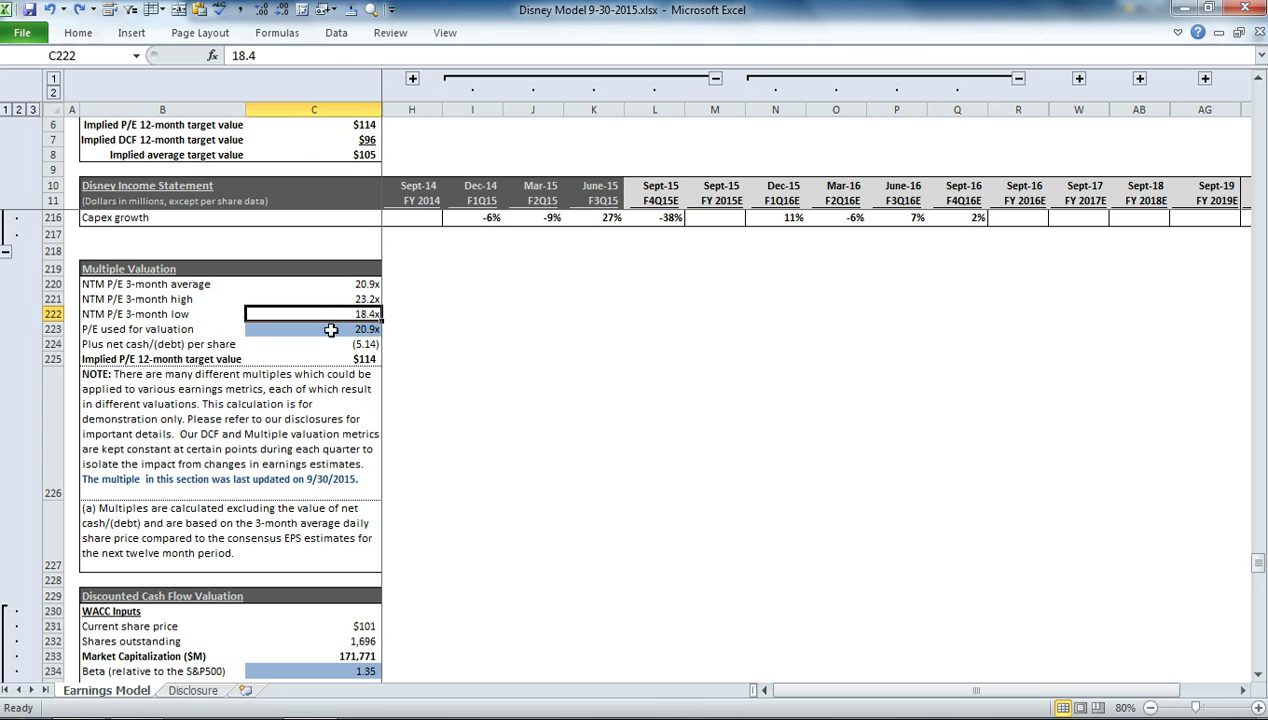
click(328, 328)
Open the Implied P/E target formula and highlight its summed diluted EPS term.
double_click(349, 360)
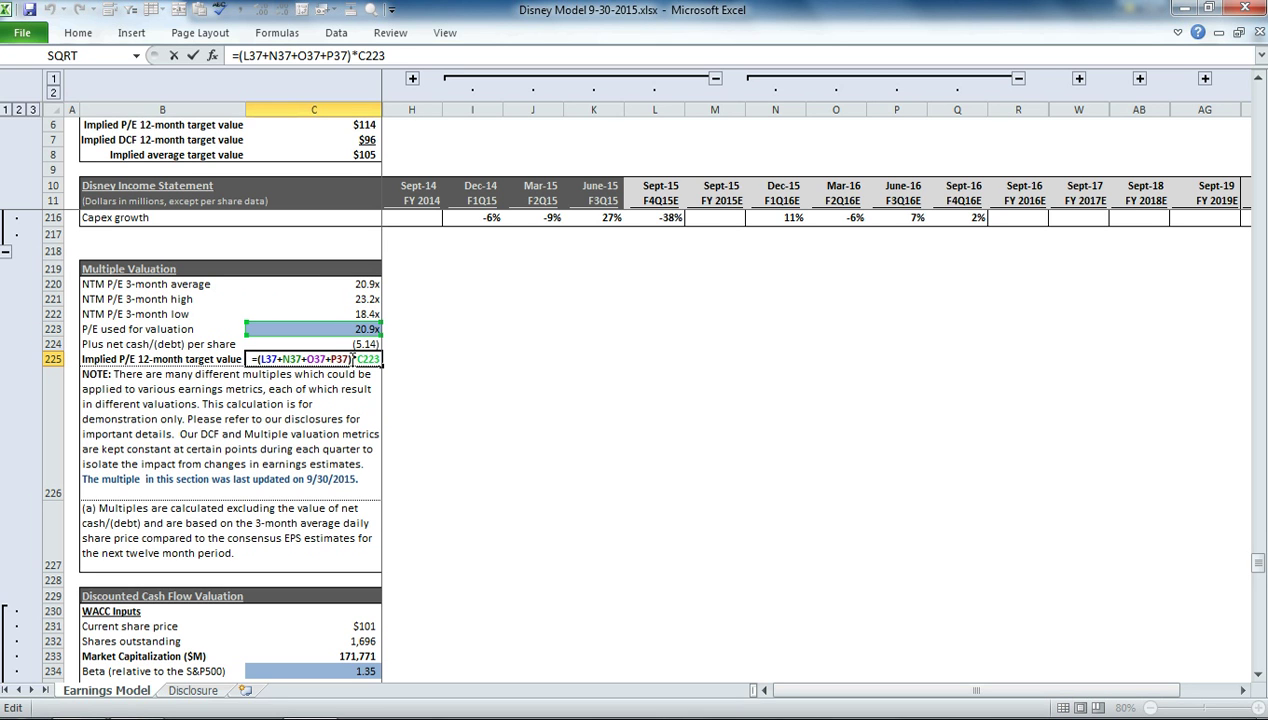
drag(349, 360, 251, 360)
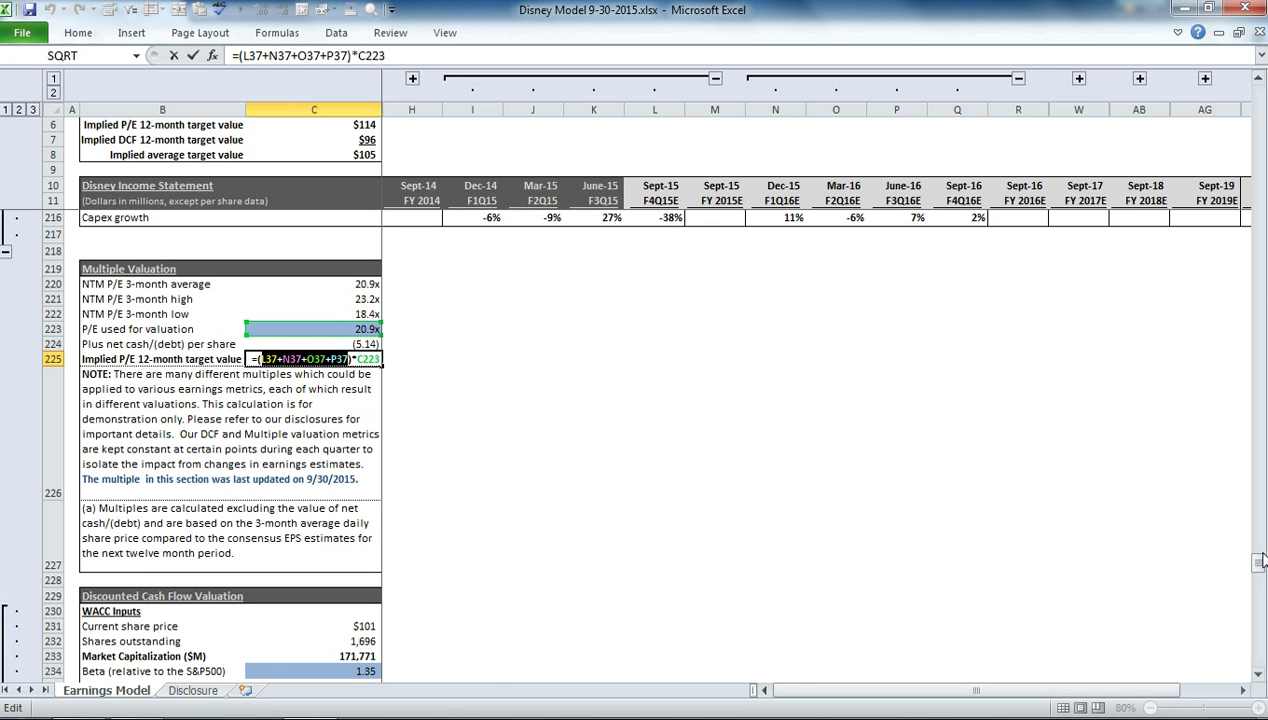
drag(1256, 556, 1246, 78)
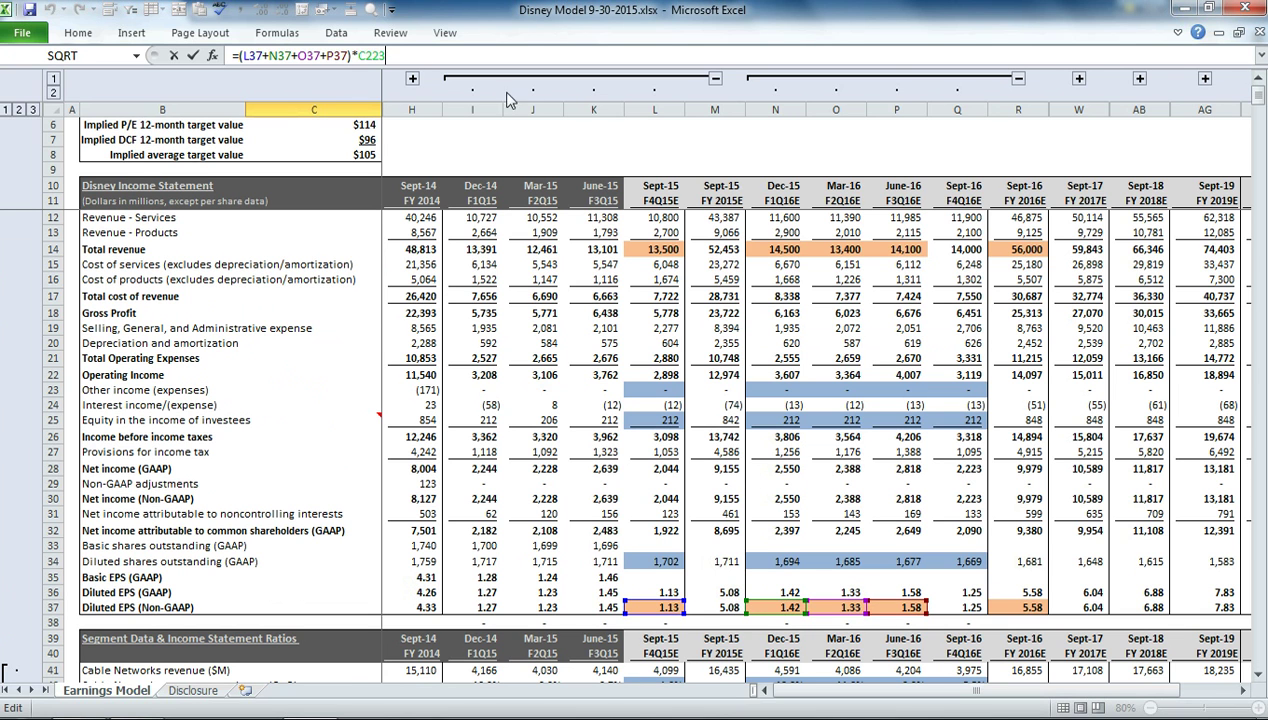
Exit the P/E formula unchanged and scroll to the DCF Valuation with its 9.3% WACC.
key(Return)
scroll(487, 522, down, 1)
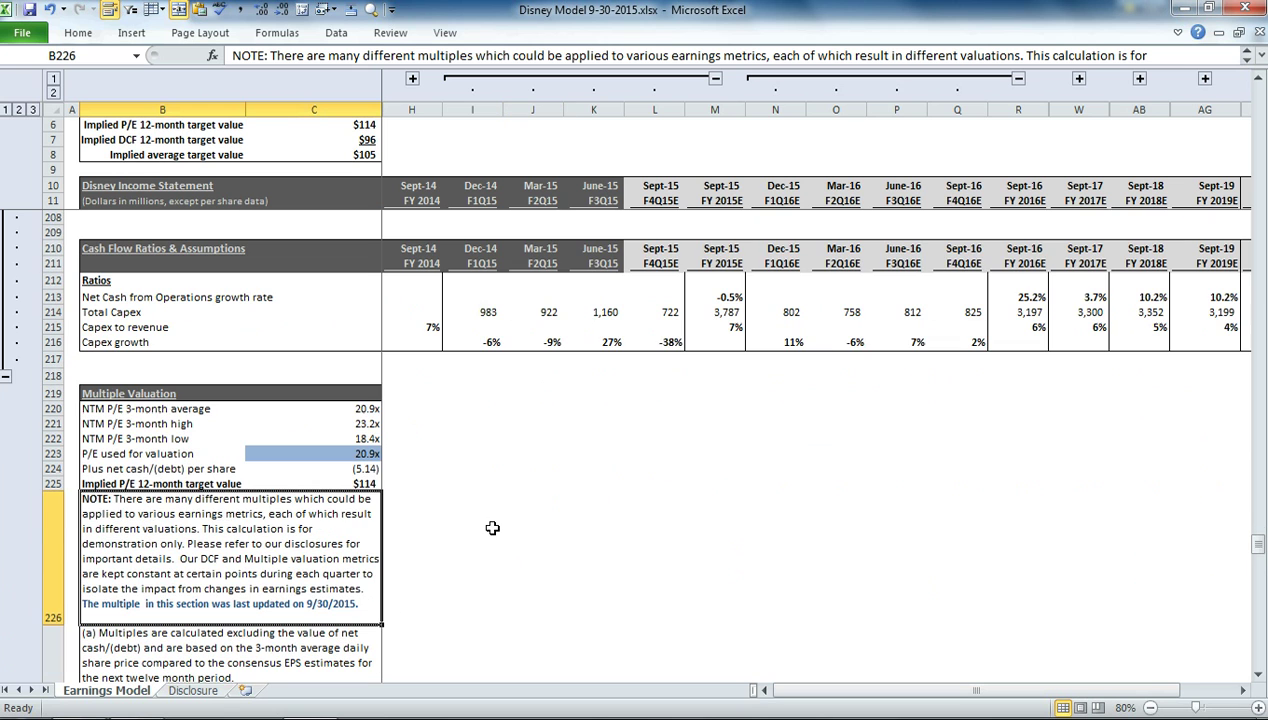
scroll(490, 526, down, 1)
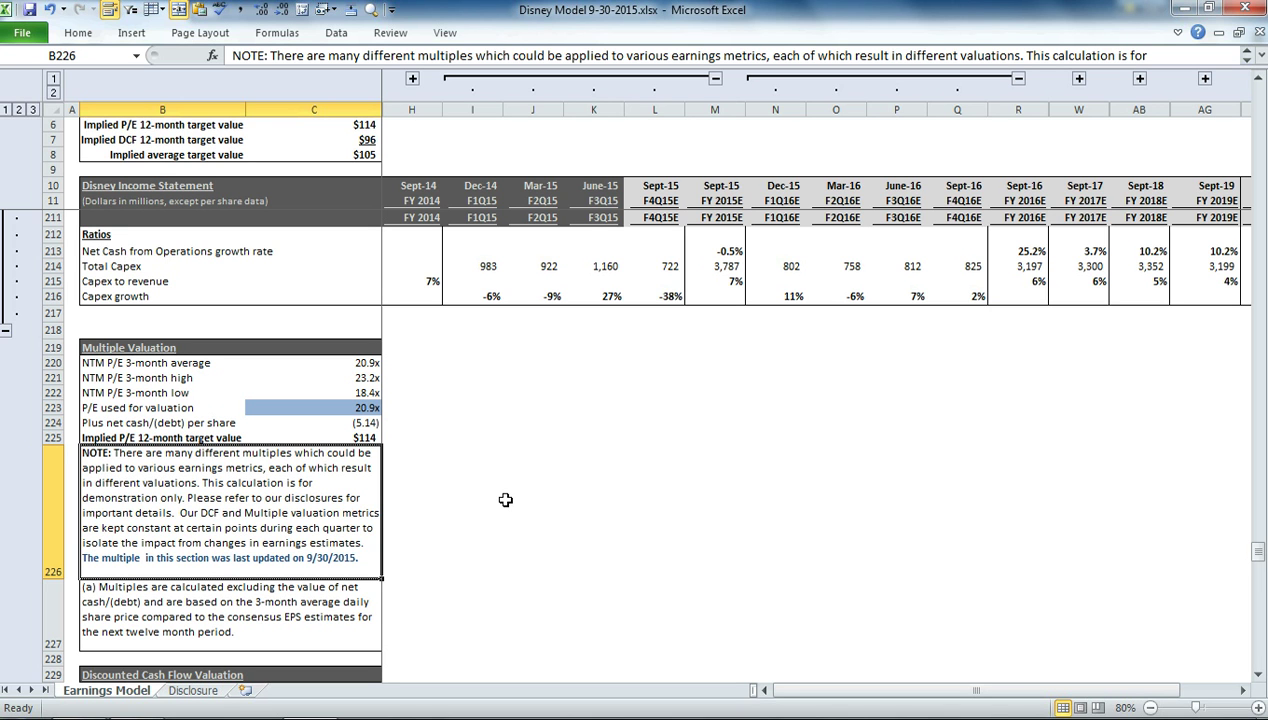
scroll(505, 500, down, 6)
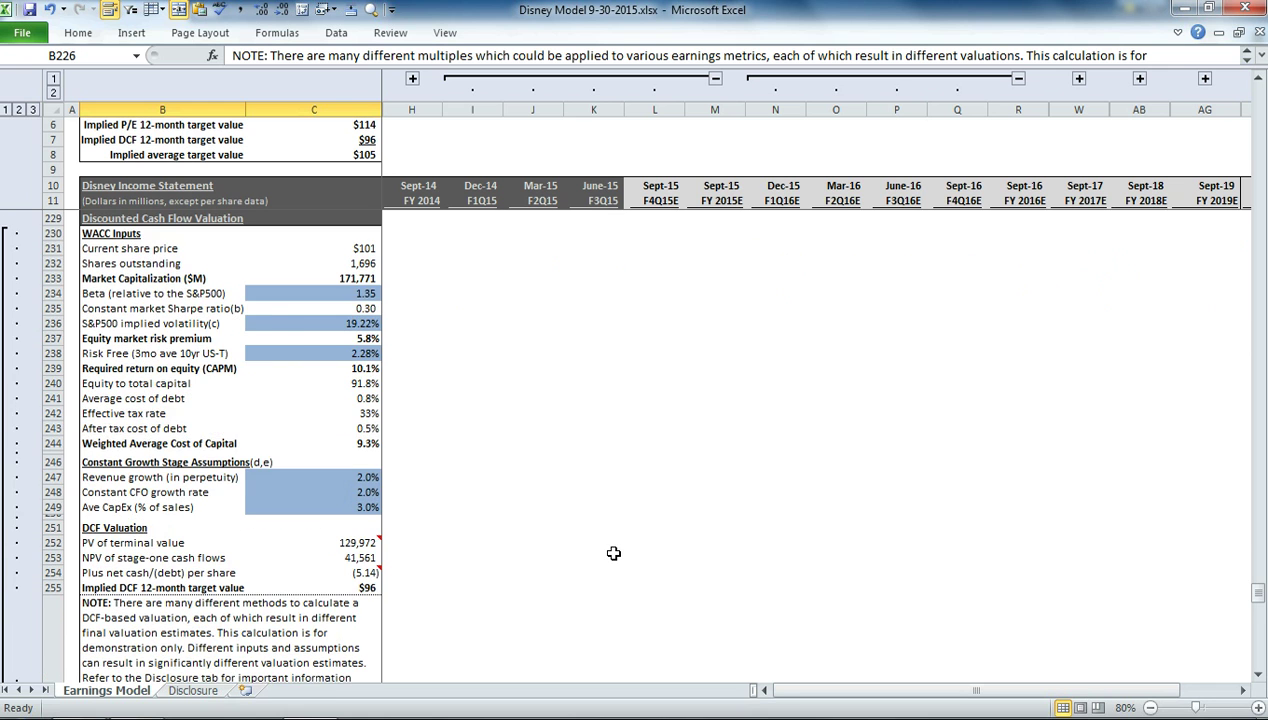
scroll(613, 553, up, 1)
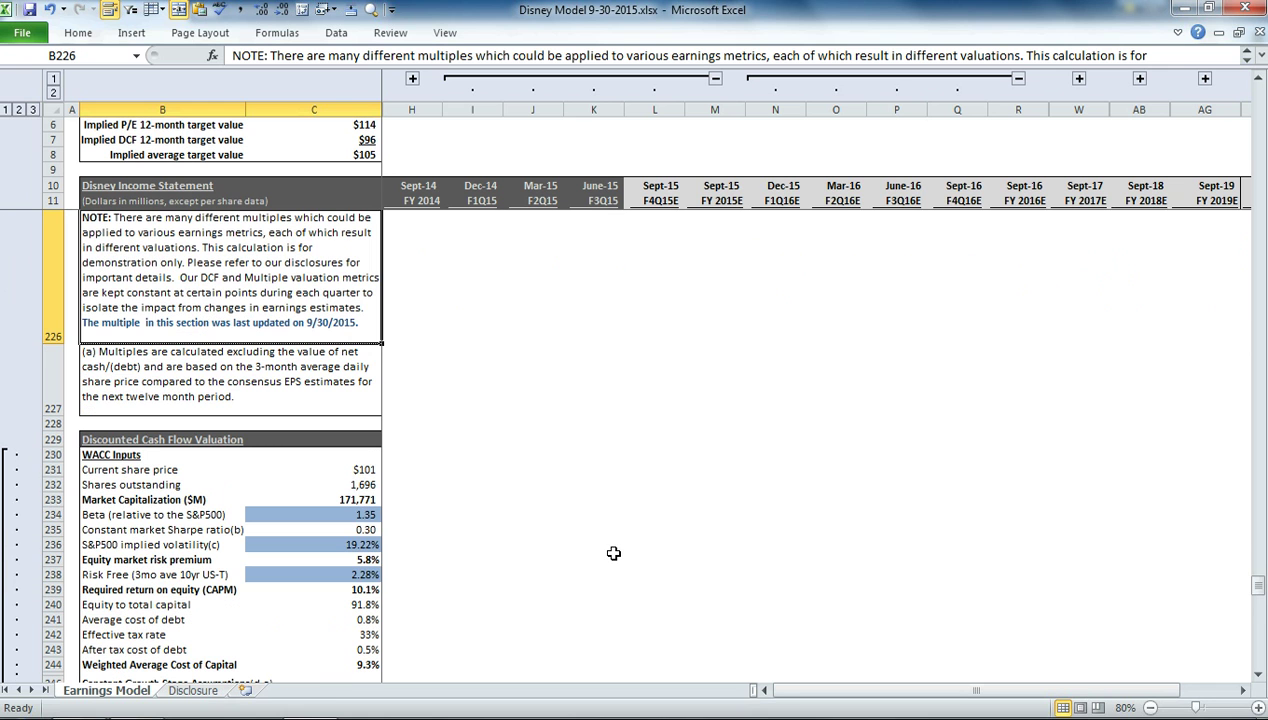
click(110, 425)
scroll(505, 466, down, 1)
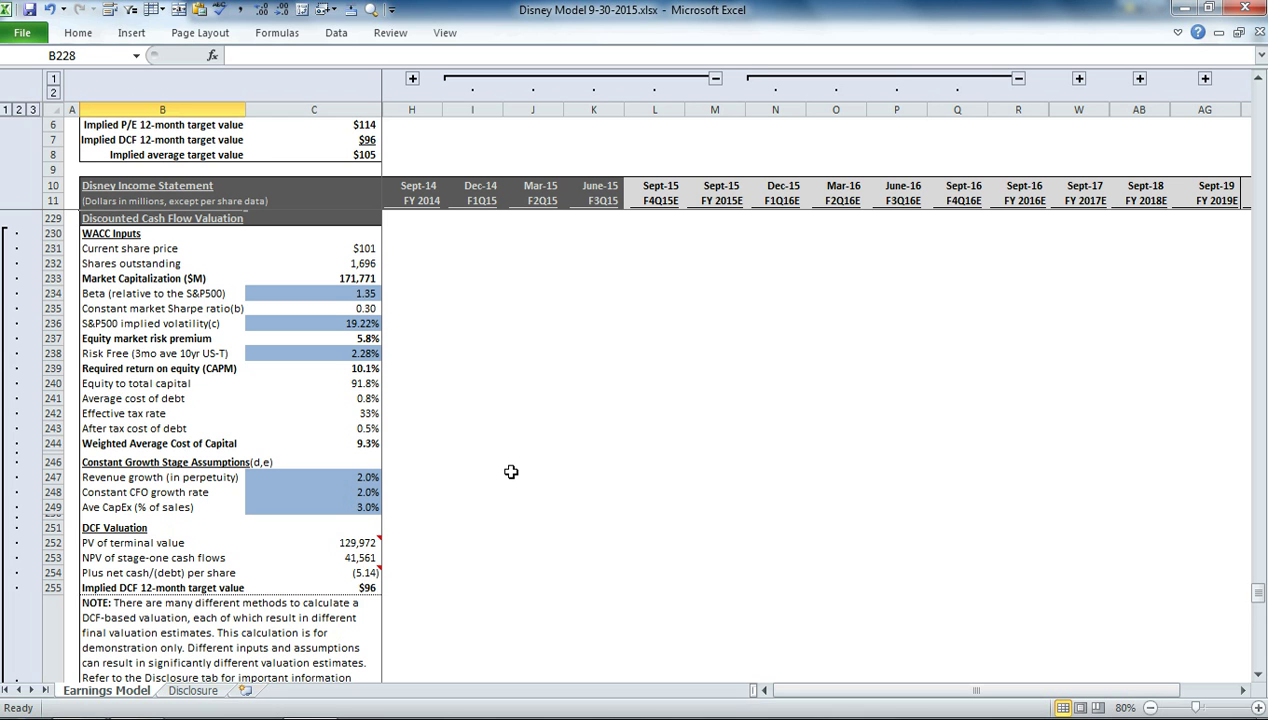
Switch to the Gutenberg model store and open the $5.00 Walt Disney Co (DIS) Earnings Model page.
click(511, 471)
scroll(512, 485, down, 6)
scroll(515, 503, down, 3)
click(79, 694)
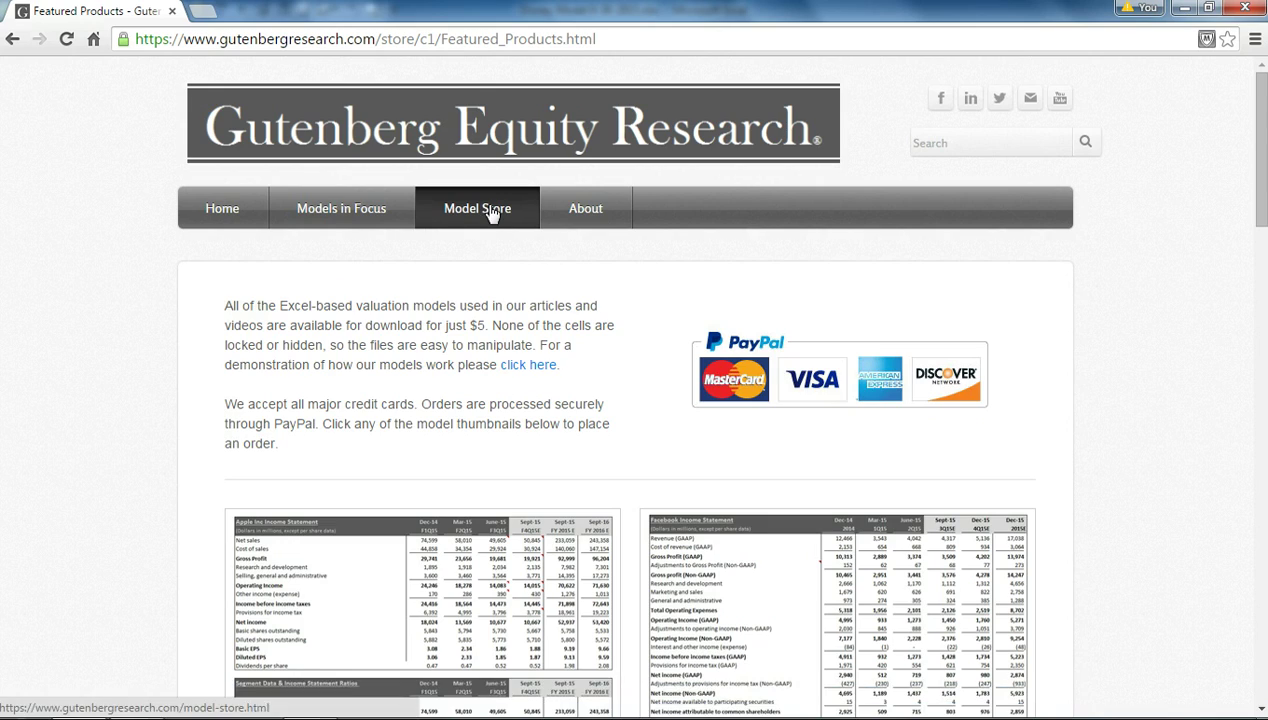
scroll(200, 495, down, 7)
scroll(211, 490, down, 8)
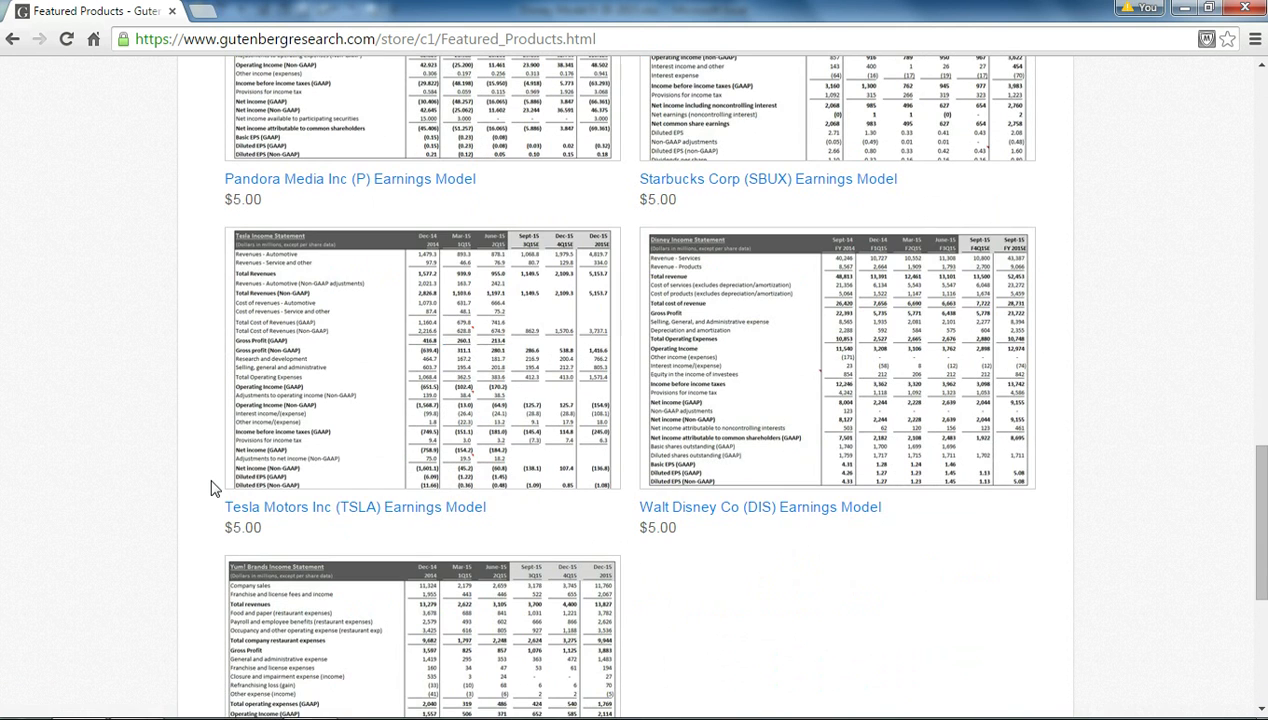
click(745, 376)
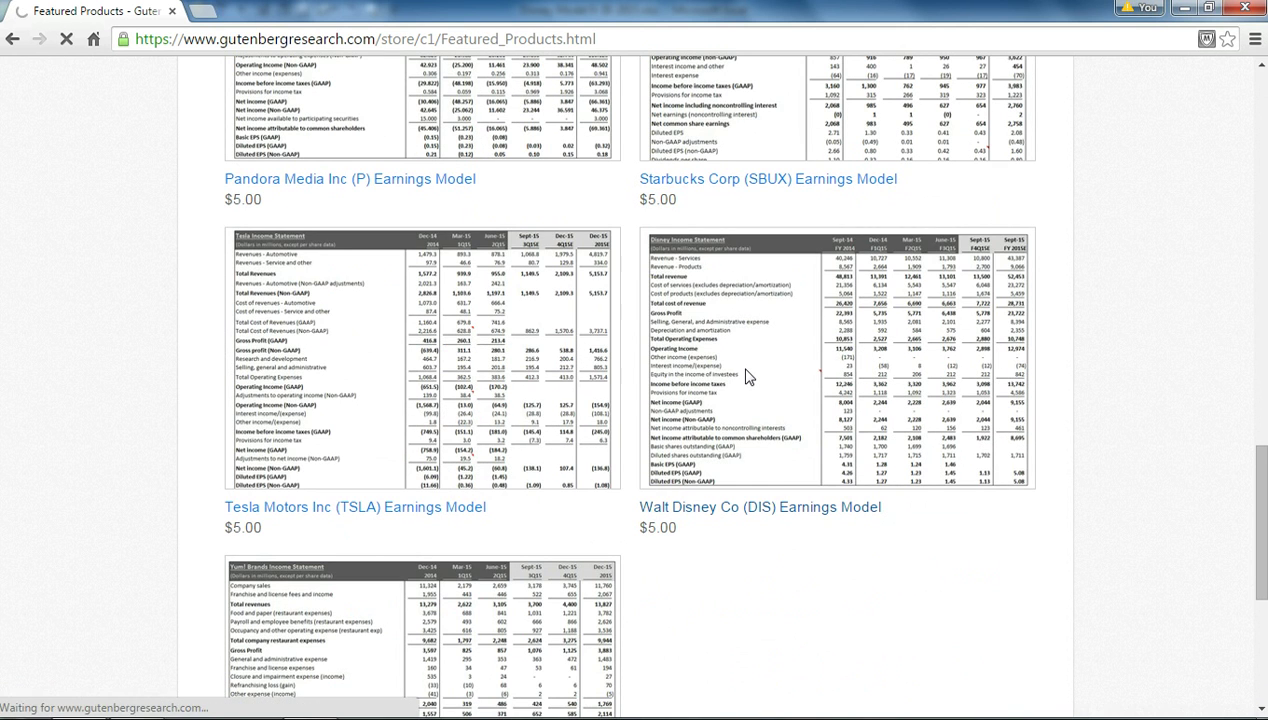
scroll(744, 529, down, 3)
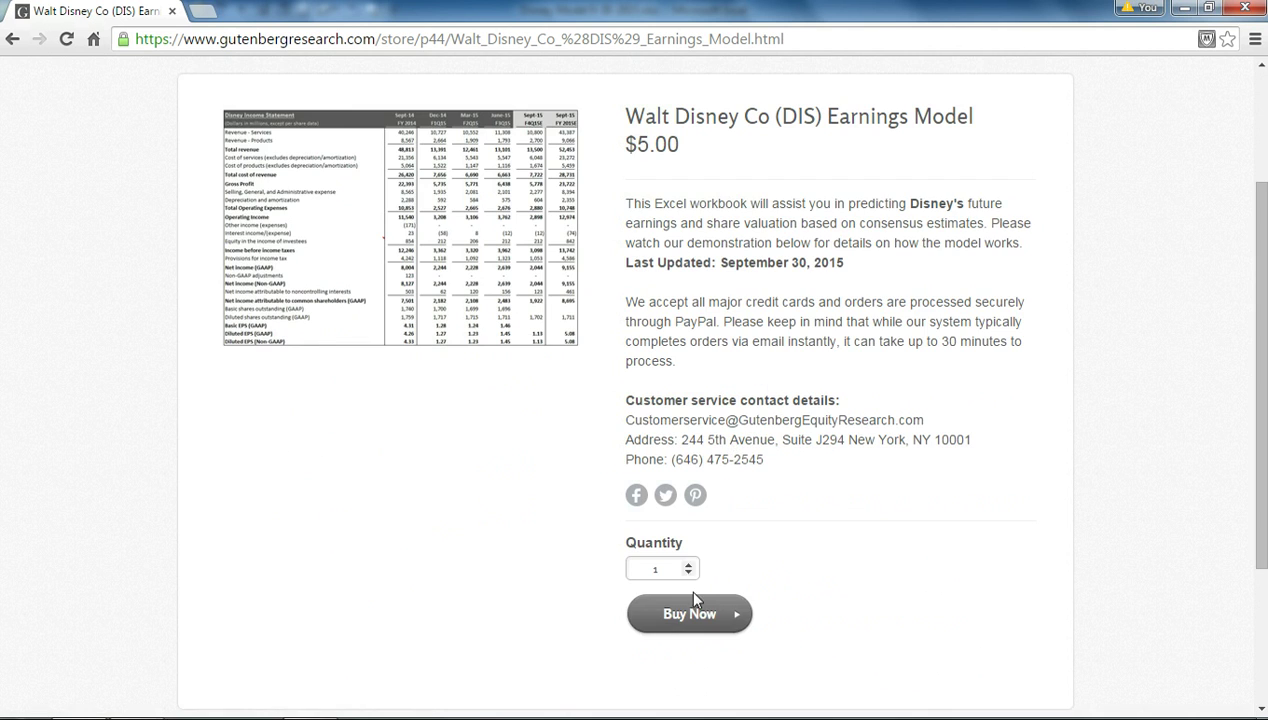